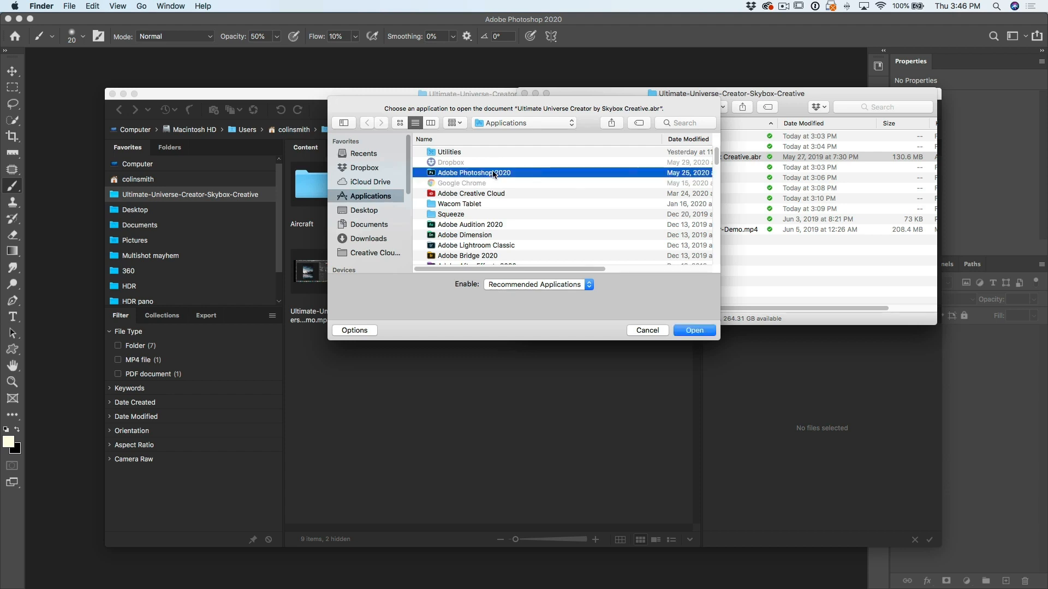
Step: Open the file Ultimate Universe Creator by Skybox Creative.abr with the Adobe Photoshop 2020 application
left_click(692, 331)
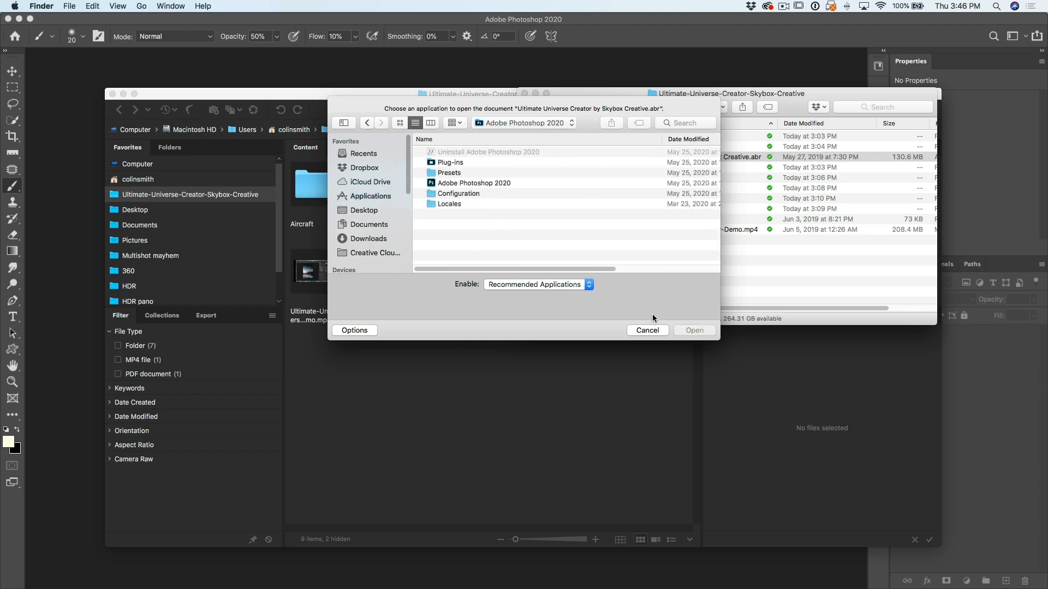
left_click(522, 183)
left_click(694, 331)
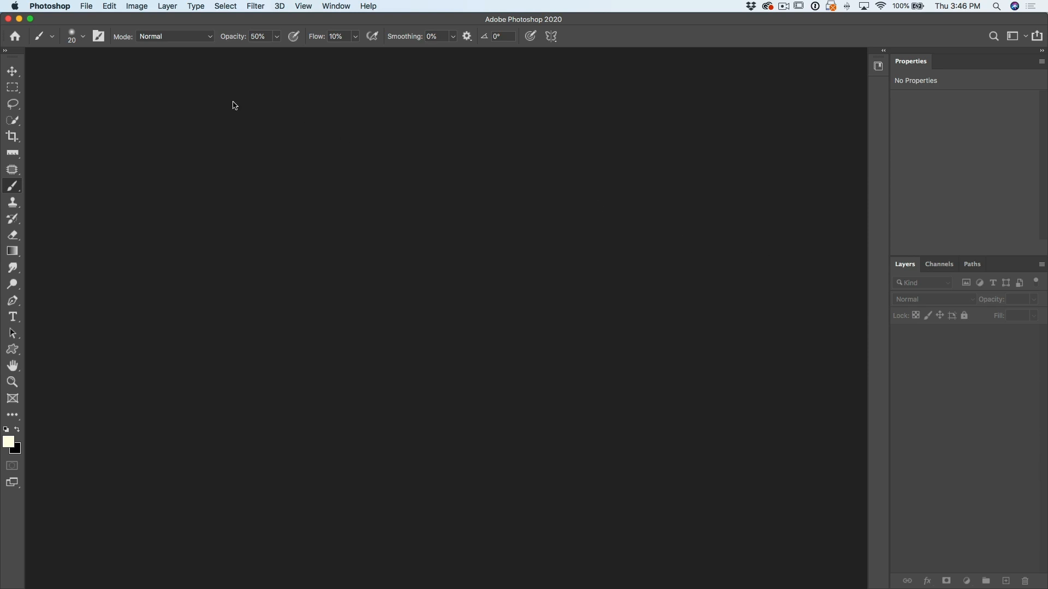
Step: Expand the Ultimate Universe Creator by Skybox Creative group in the brush picker and look through its brushes
left_click(82, 36)
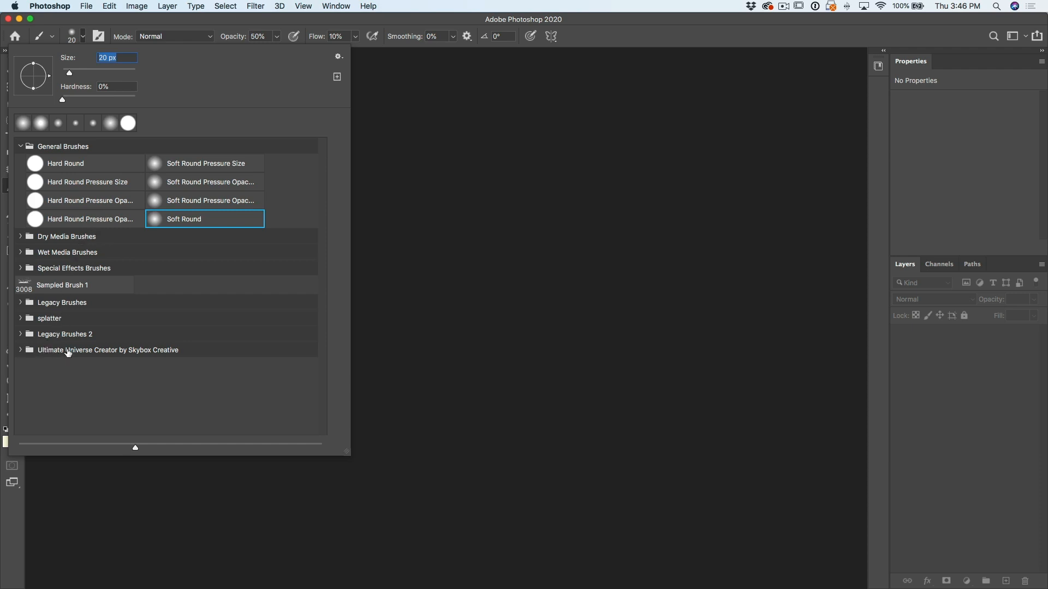
left_click(20, 351)
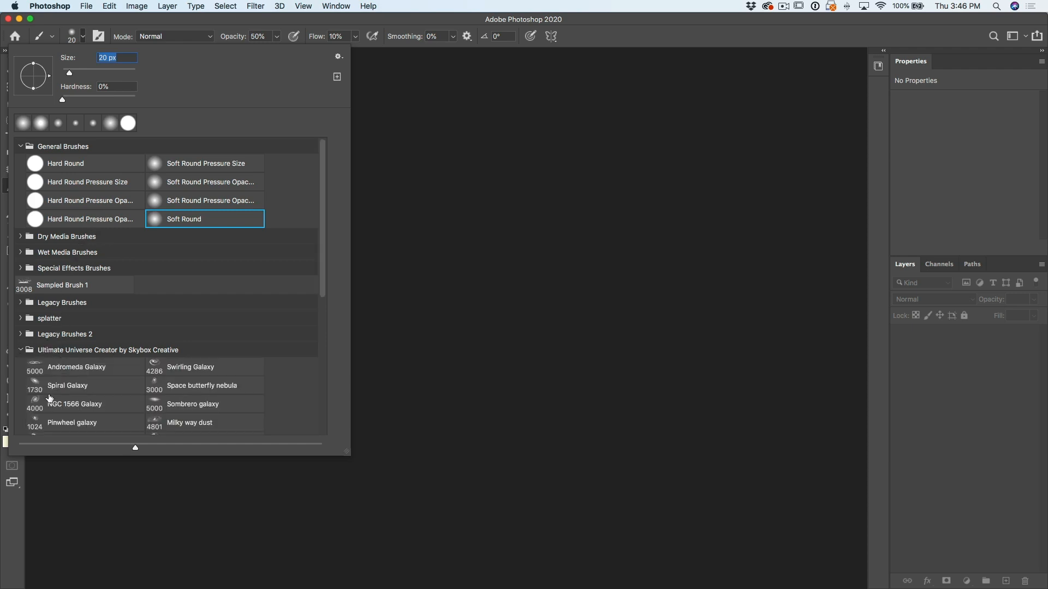
scroll(243, 358, "down", 5)
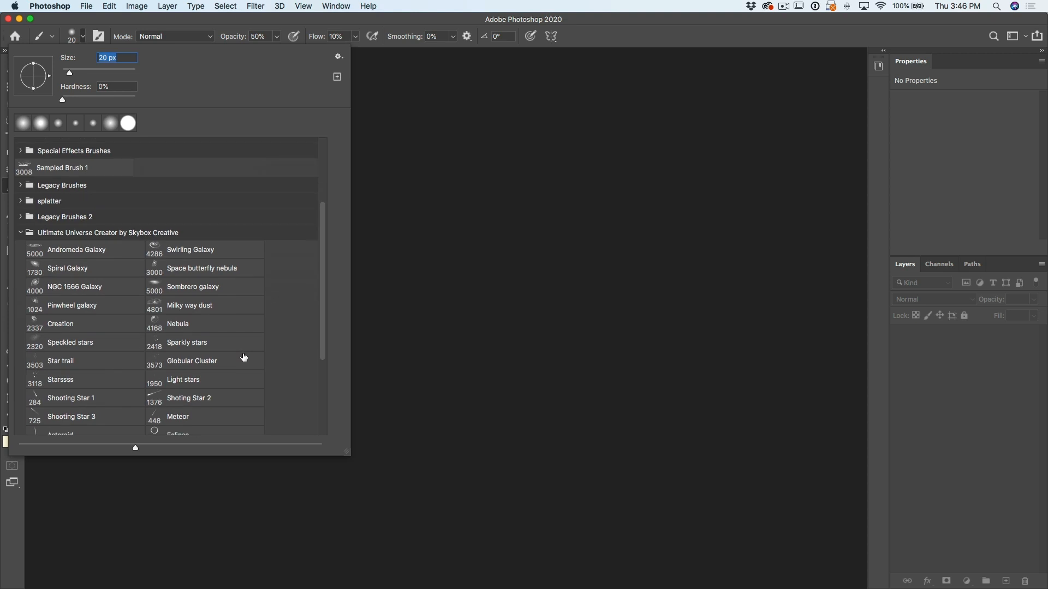
scroll(243, 358, "down", 3)
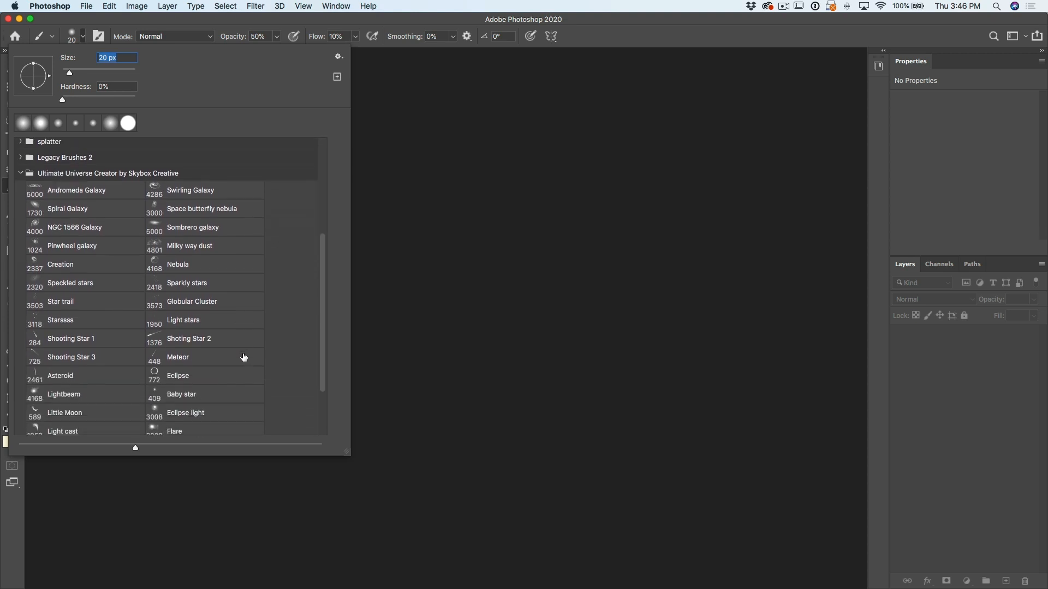
Step: Hide the brush names in the brush picker and enlarge both the brush thumbnails and the picker itself
left_click(338, 57)
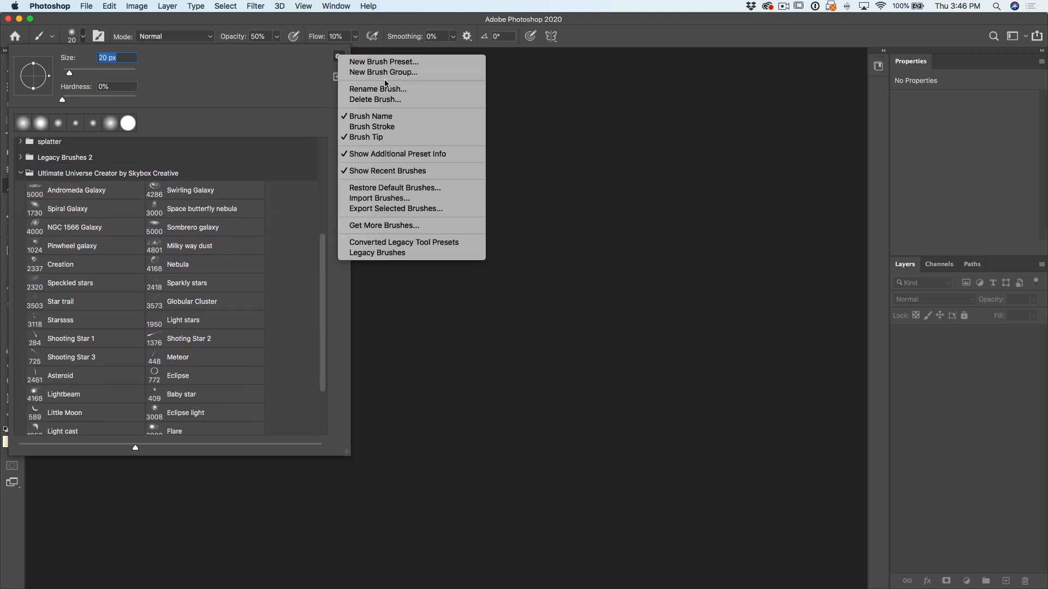
left_click(394, 126)
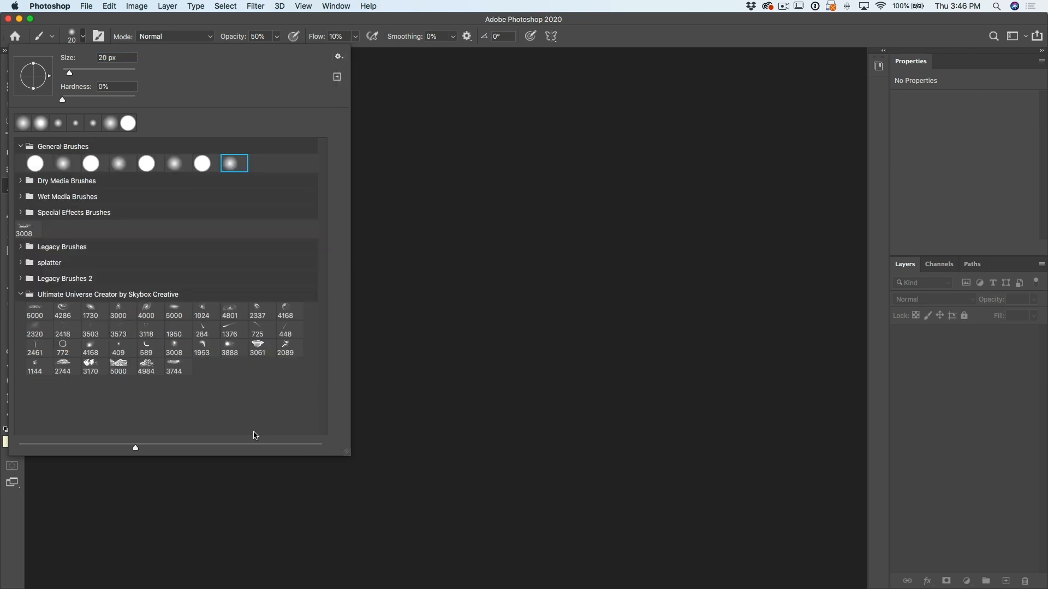
left_click_drag(137, 451, 242, 463)
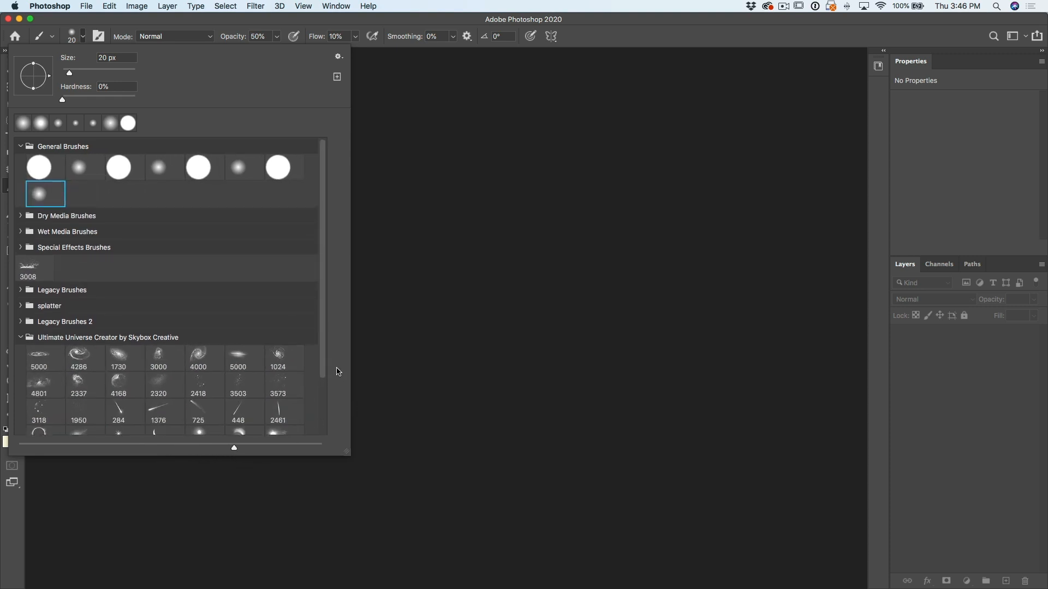
mouse_move(324, 360)
left_mouse_down()
mouse_move(324, 413)
mouse_move(353, 468)
left_mouse_up()
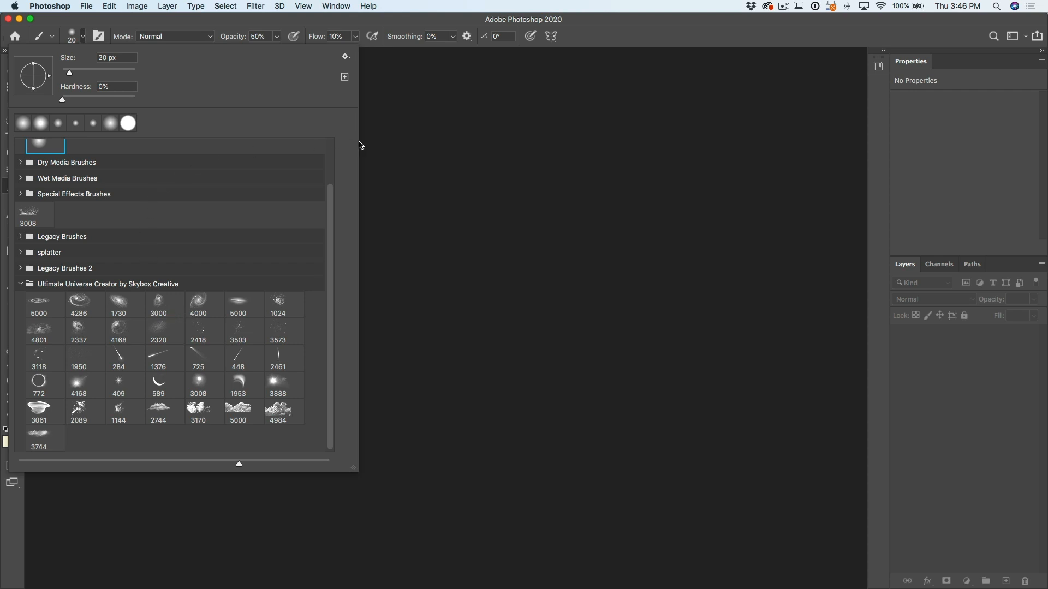
left_click(387, 154)
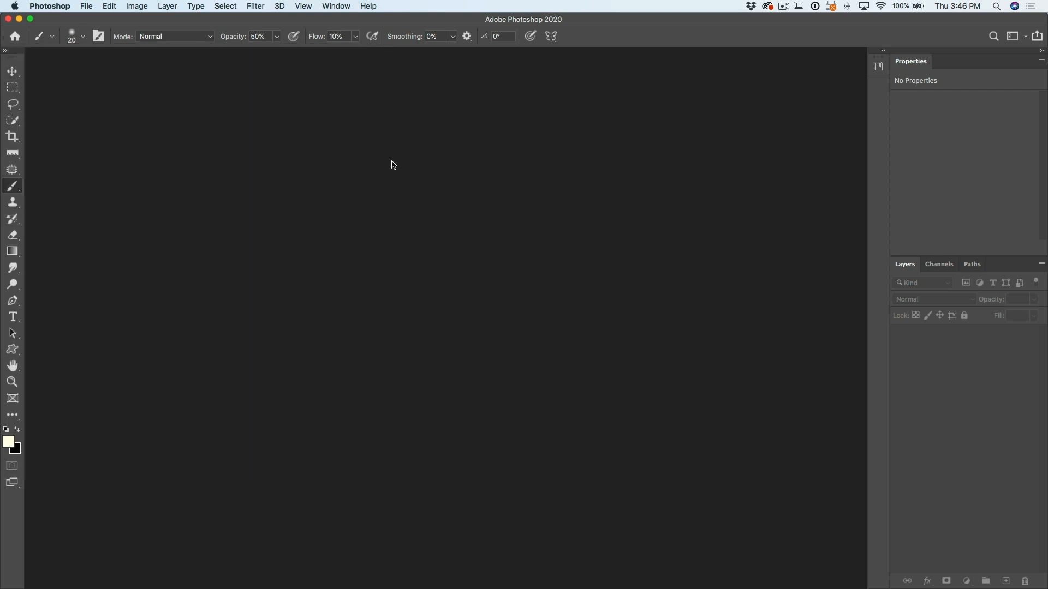
Step: Switch to Adobe Bridge and view the planet images in Planets > PNGs > 3-In Shadow
key("super+Tab")
key("super+Tab")
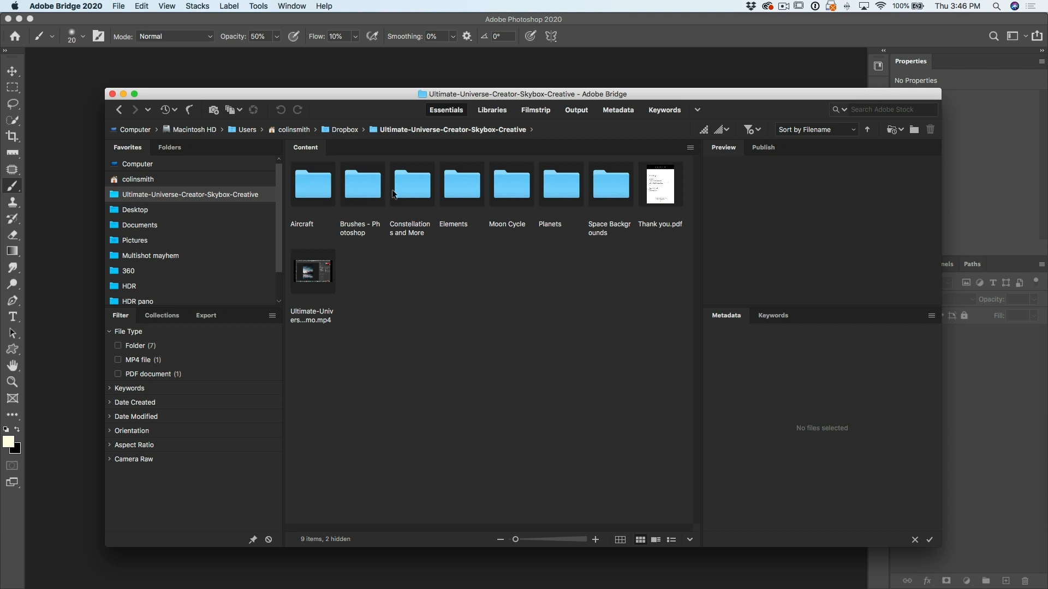
double_click(562, 193)
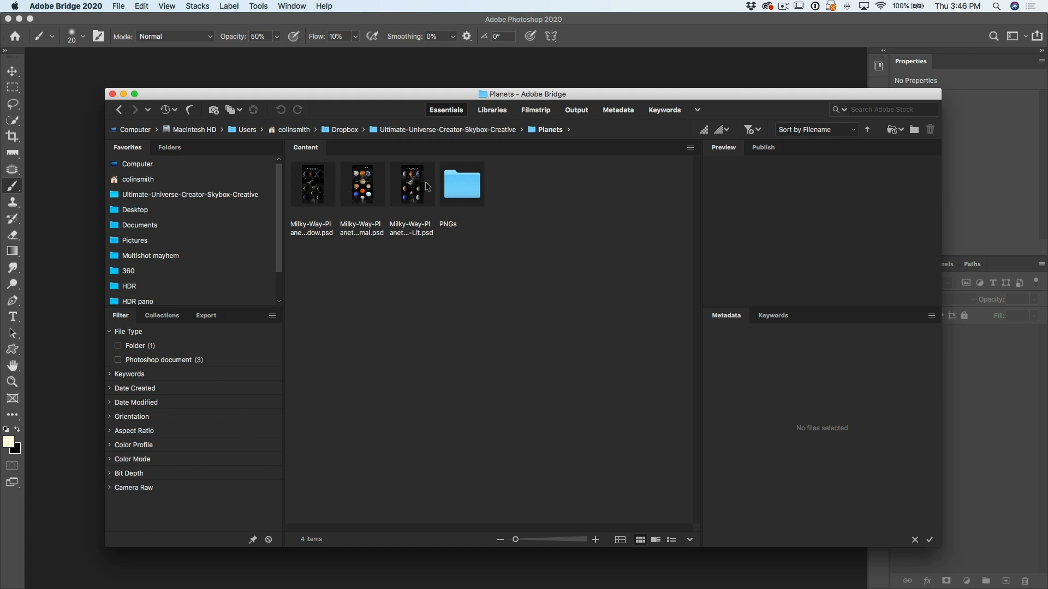
double_click(463, 190)
double_click(412, 186)
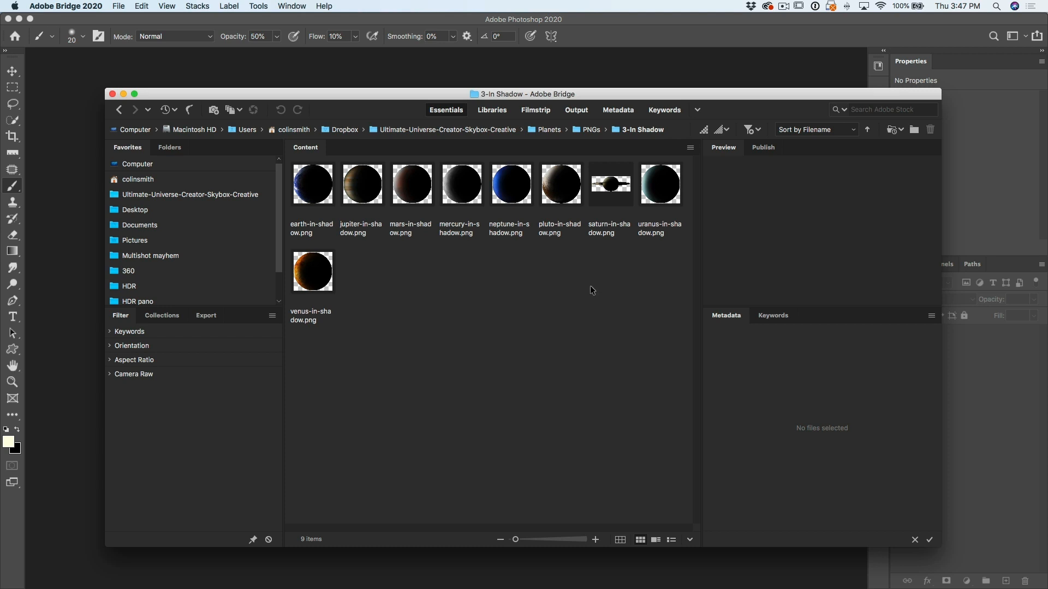
Step: Return to the Ultimate-Universe-Creator-Skybox-Creative folder and show the items from all its subfolders together
left_click(391, 130)
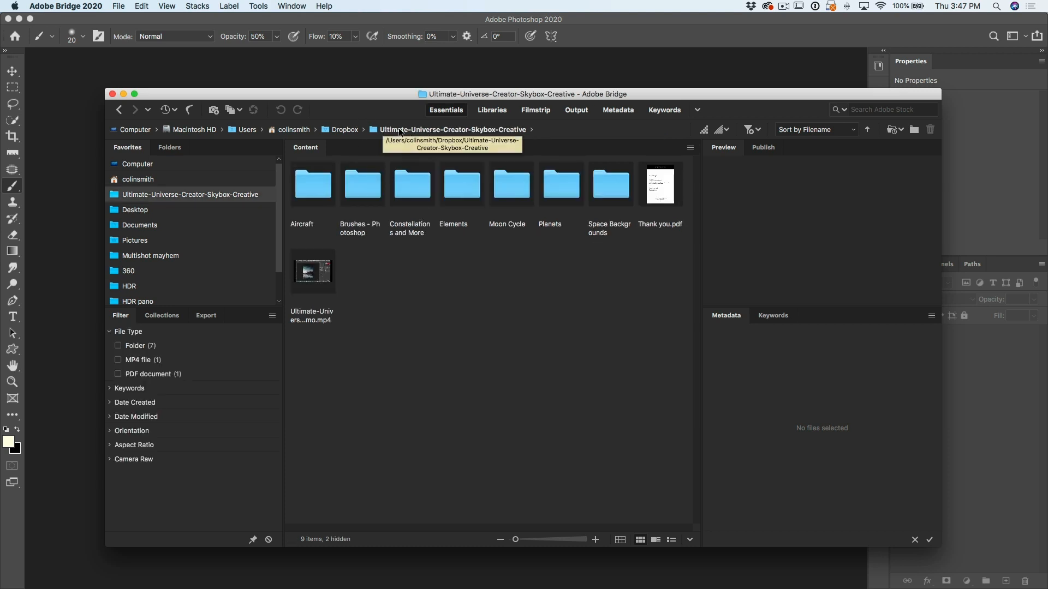
left_click(532, 131)
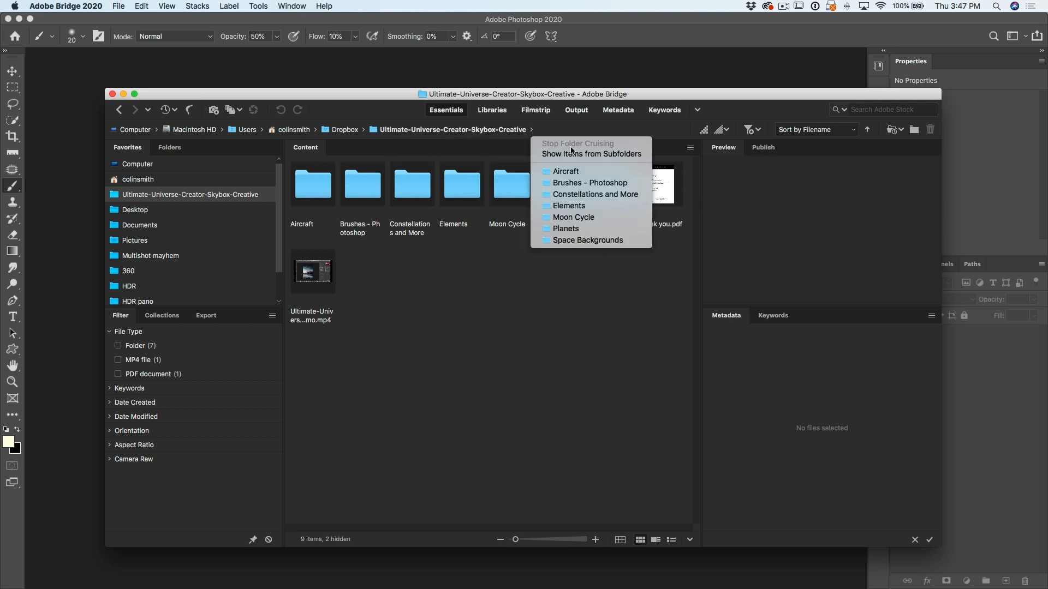
left_click(574, 154)
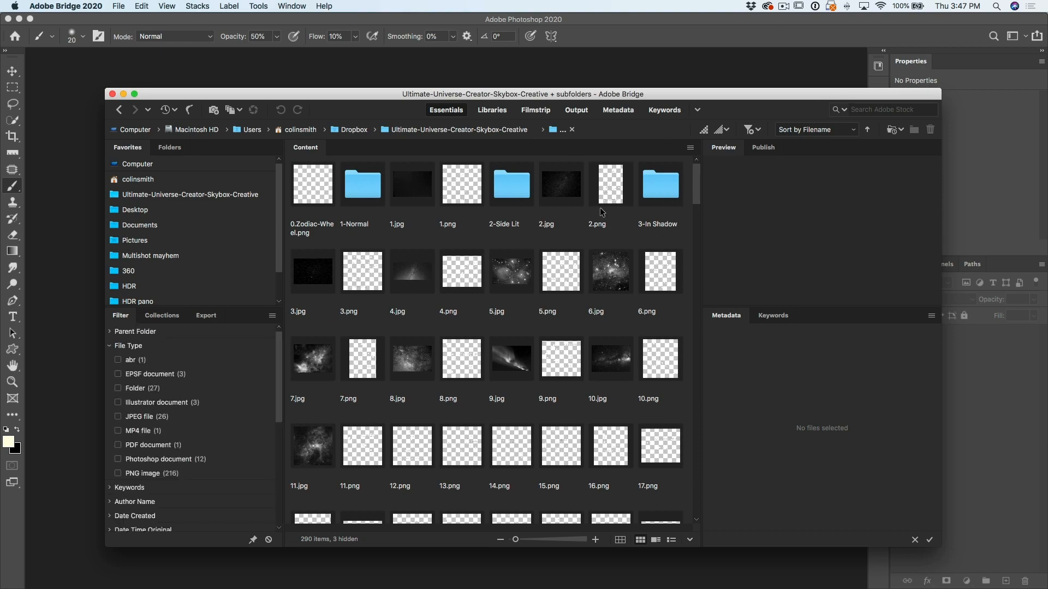
left_click_drag(698, 193, 656, 170)
Step: Switch to Photoshop and start a new document from the Letter print preset, with pixels as the size unit
left_click(344, 64)
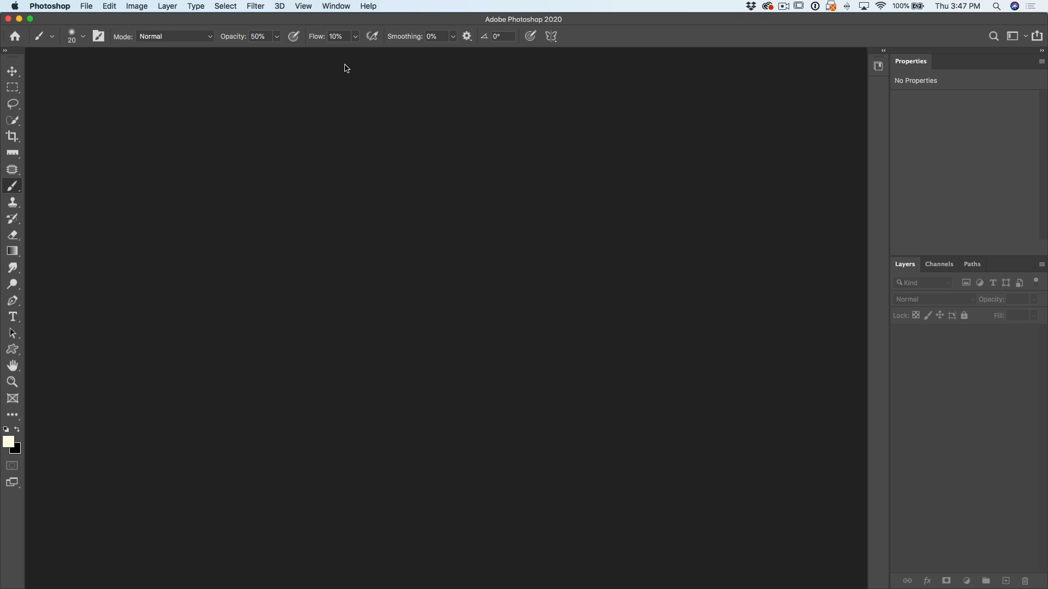
left_click(87, 6)
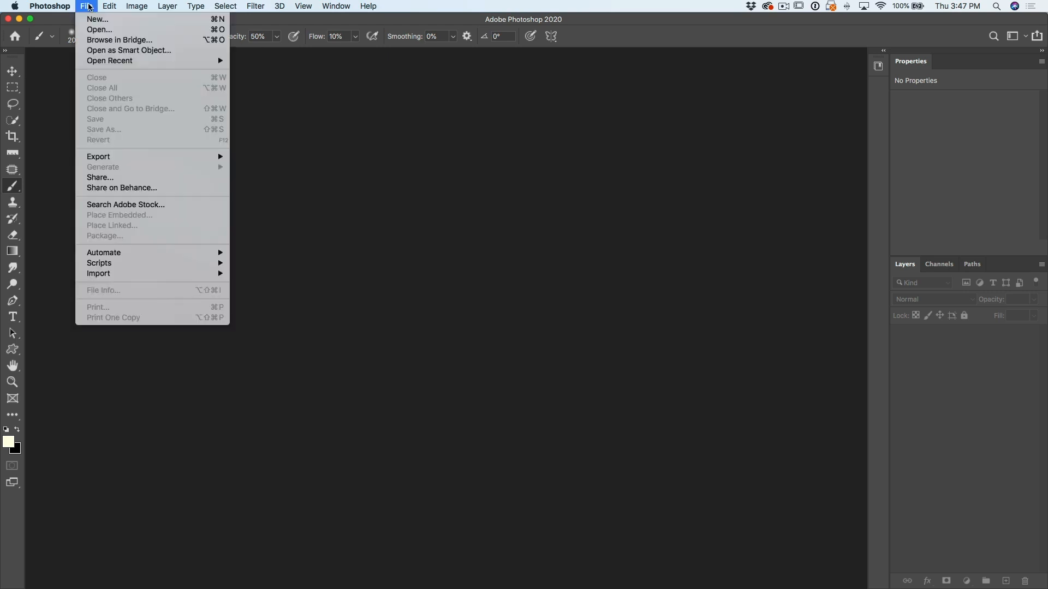
left_click(92, 19)
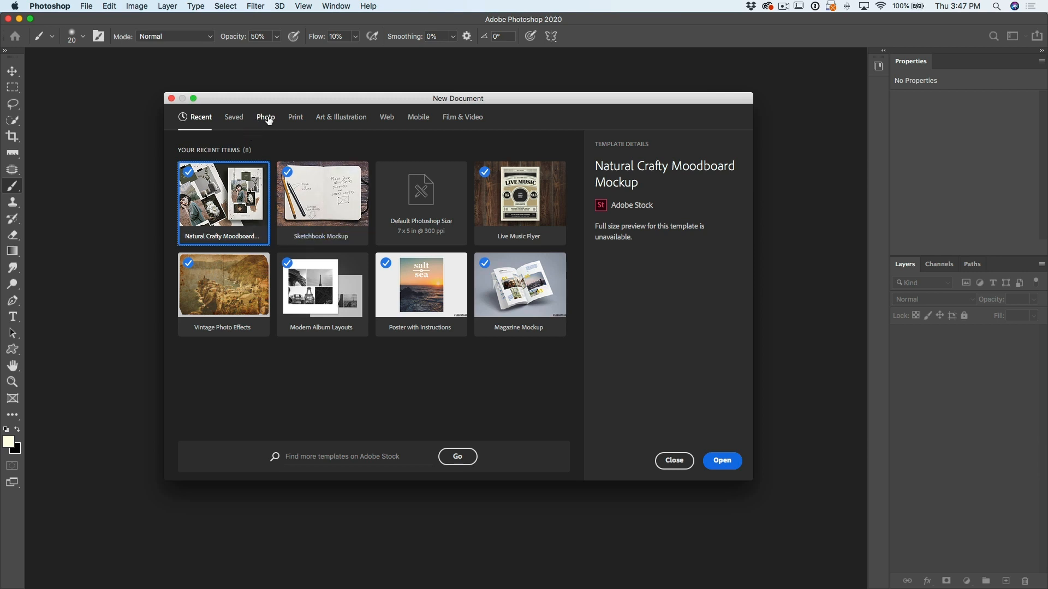
left_click(296, 119)
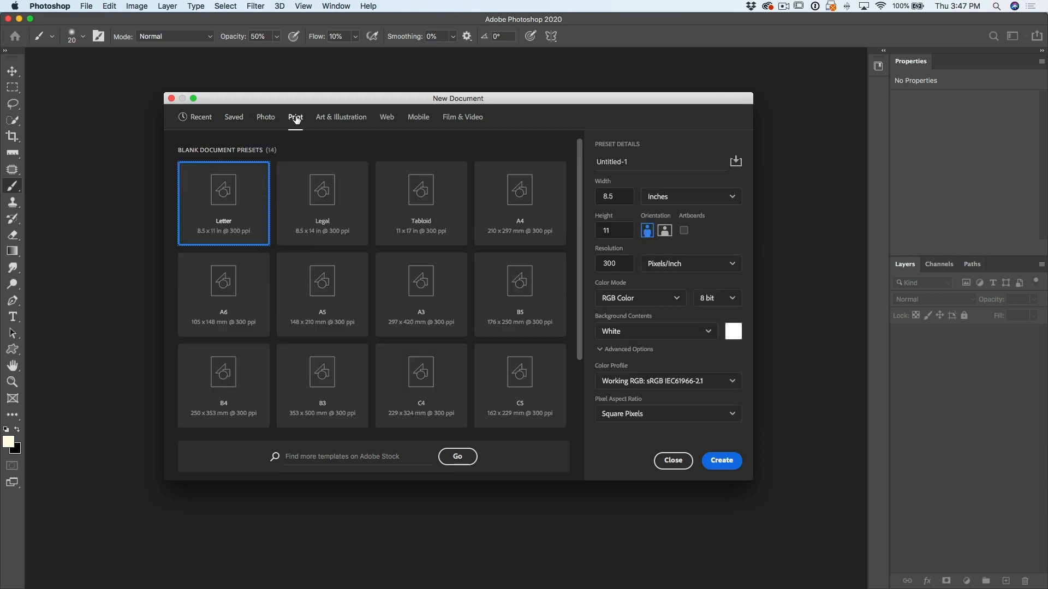
left_click(625, 196)
left_click(669, 195)
left_click(691, 217)
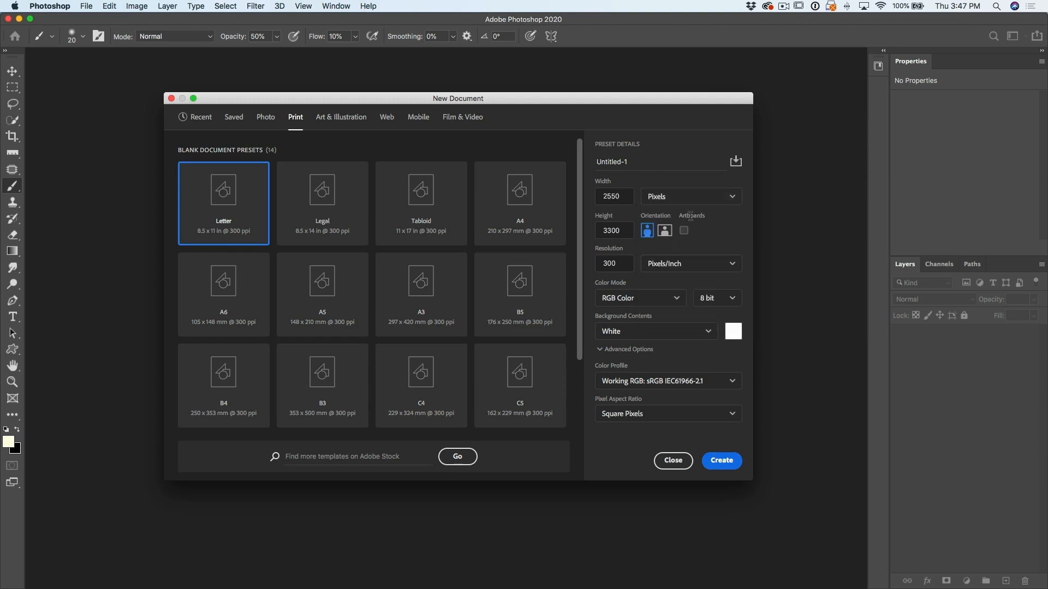
Step: Set the new document to 2100 px wide and 3000 px high with a black background, and create it
left_click_drag(625, 230, 595, 225)
type("3")
double_click(598, 193)
type("2")
double_click(627, 196)
left_click(664, 333)
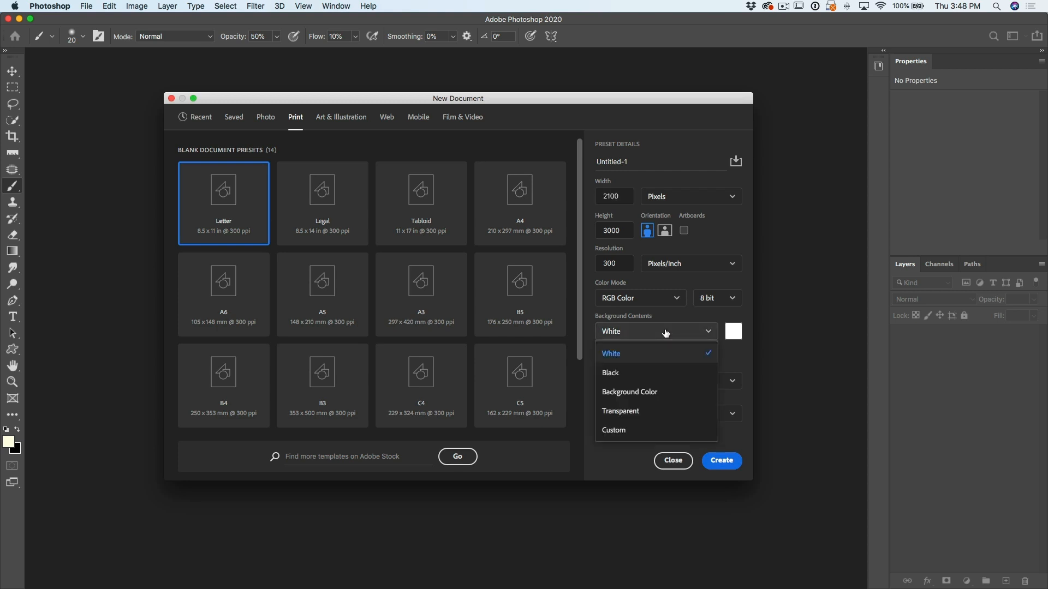
left_click(648, 375)
left_click(723, 459)
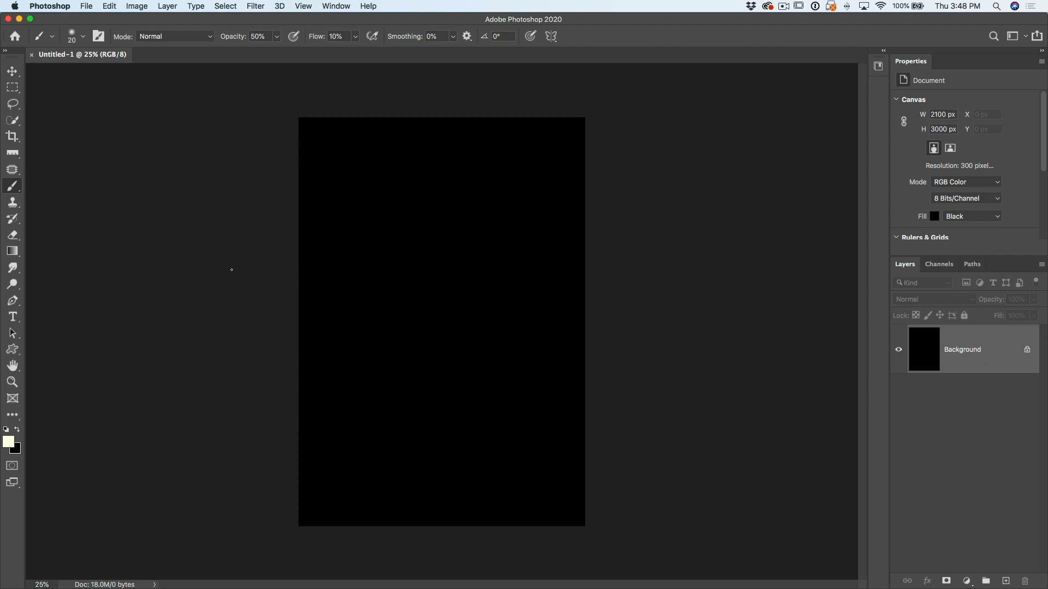
Step: Activate the Move tool, switch to Adobe Bridge and reposition its window so part of the black canvas is exposed
left_click(13, 72)
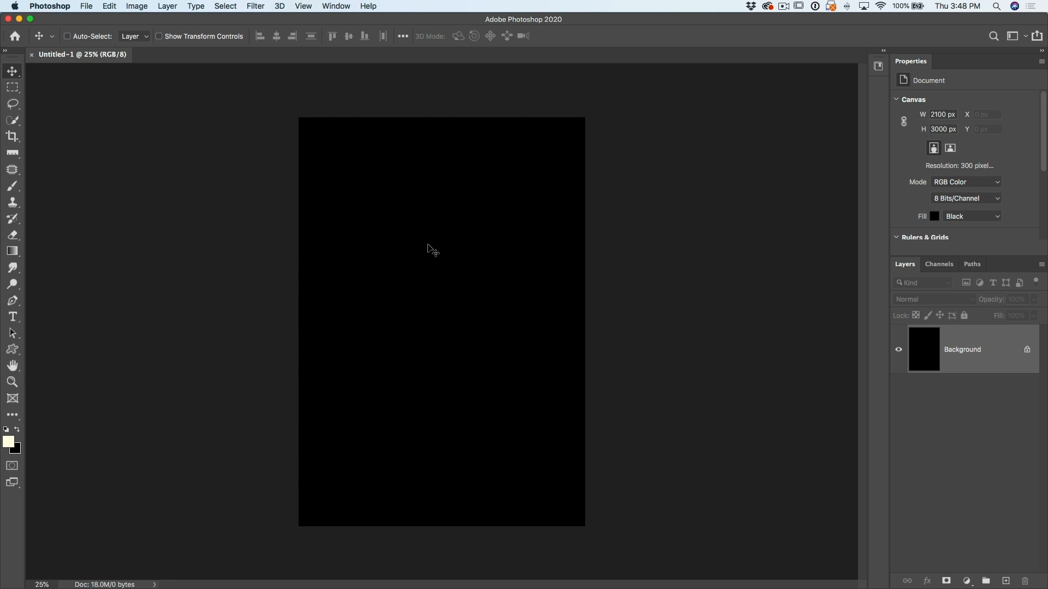
key("super+Tab")
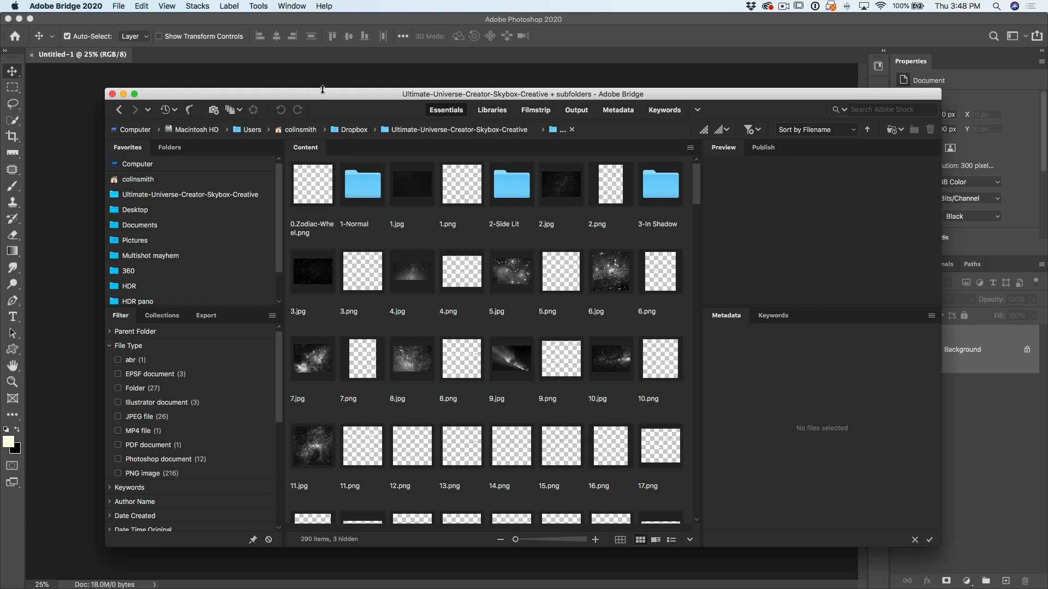
left_click_drag(320, 97, 421, 23)
Step: Find Earth Horizon 5.jpg among the Bridge assets and place it into the black Photoshop document
scroll(603, 213, "down", 15)
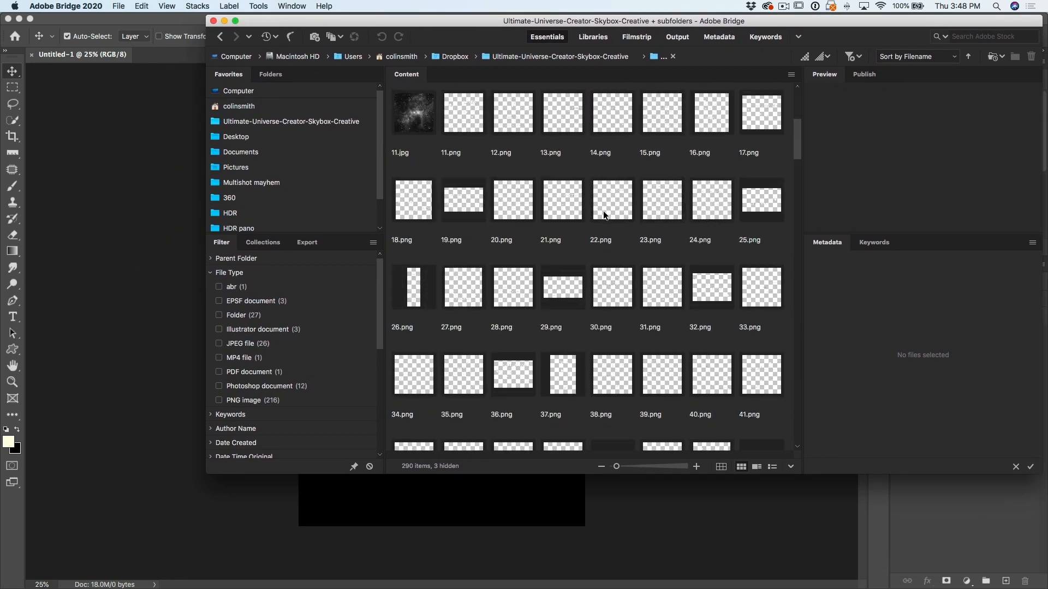
scroll(603, 213, "down", 20)
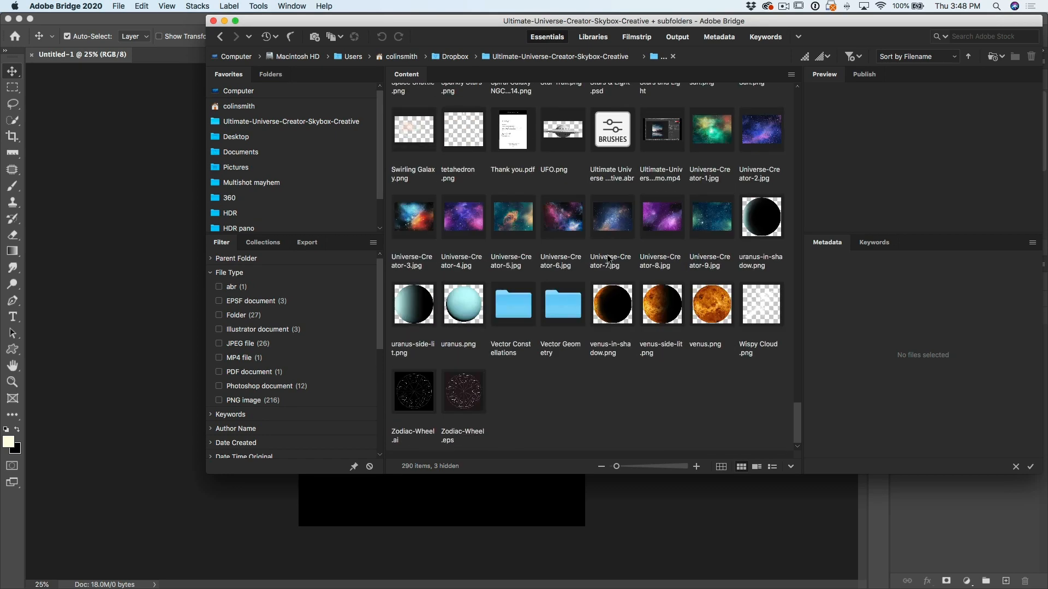
scroll(607, 254, "up", 3)
scroll(608, 258, "up", 5)
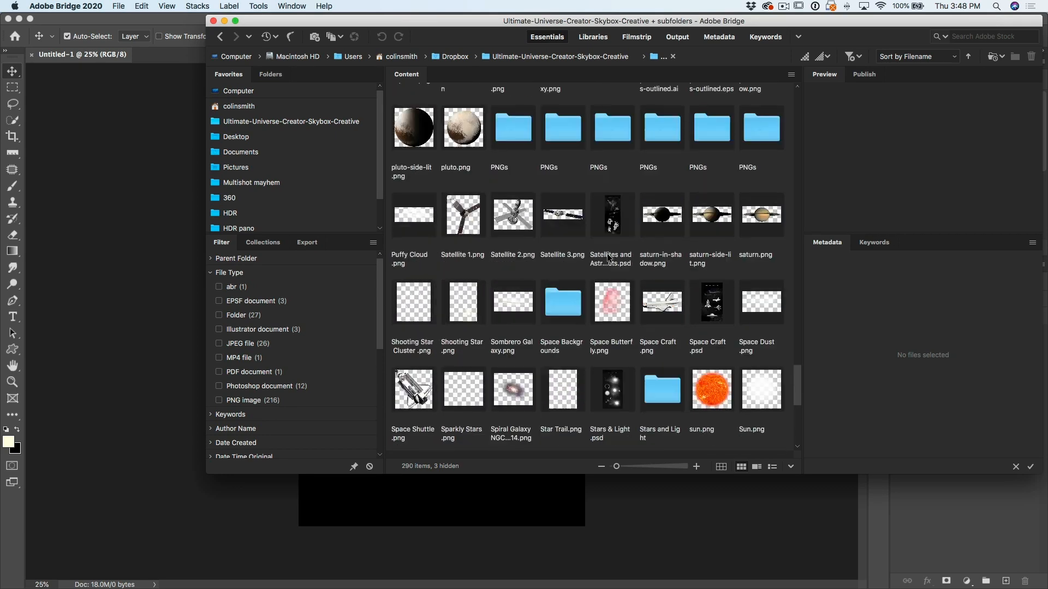
scroll(608, 256, "down", 3)
scroll(609, 257, "up", 6)
scroll(607, 256, "up", 5)
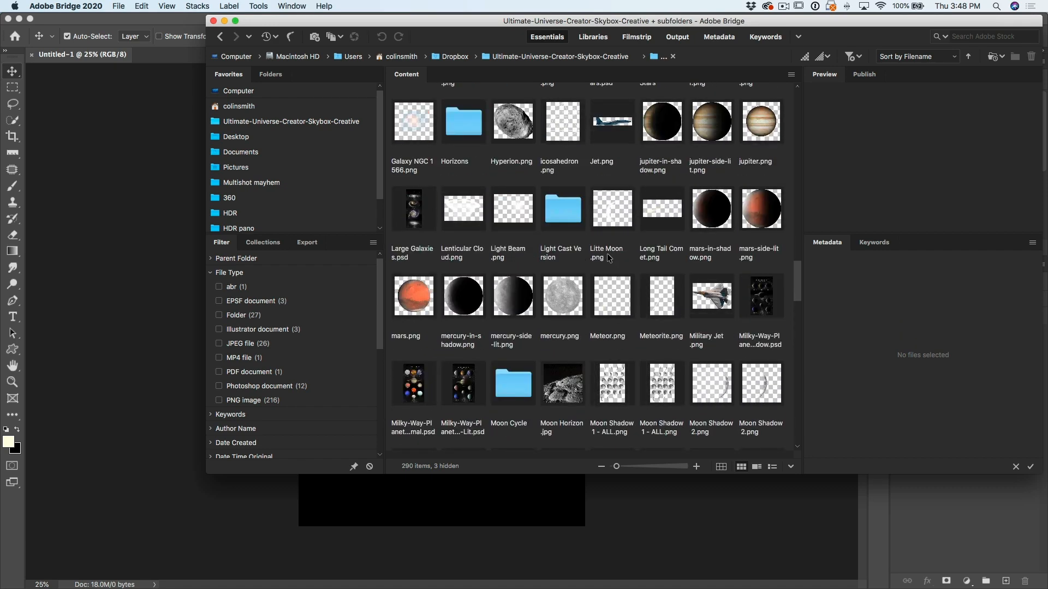
scroll(609, 257, "up", 10)
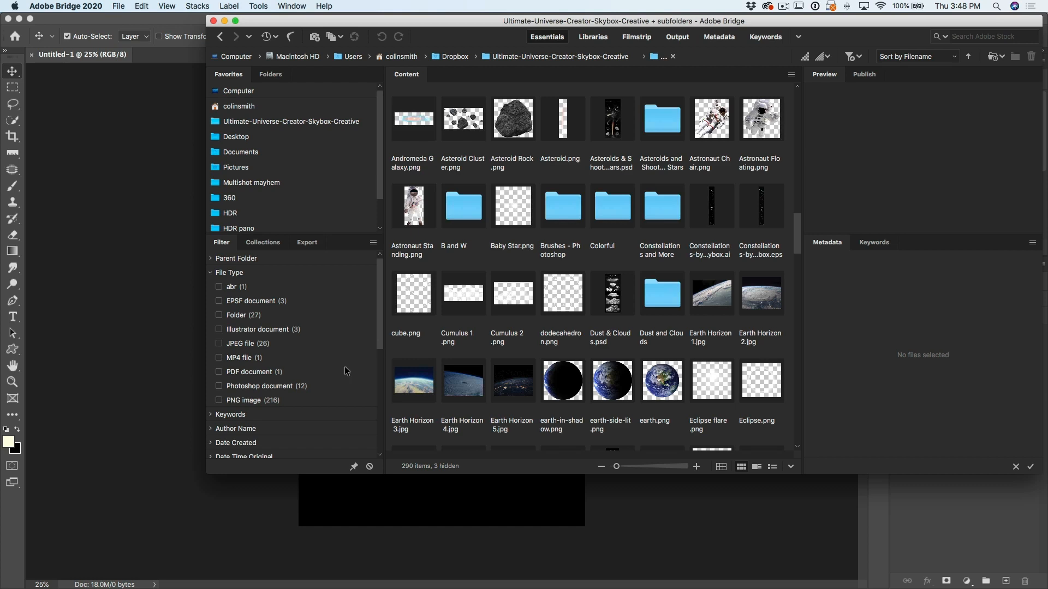
left_click(517, 385)
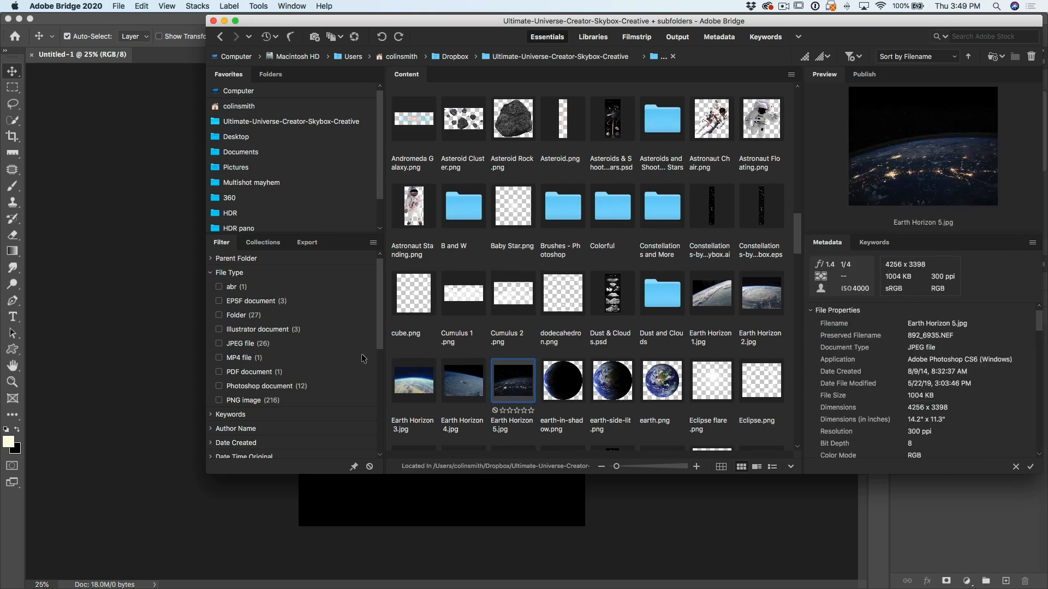
left_click_drag(513, 380, 414, 493)
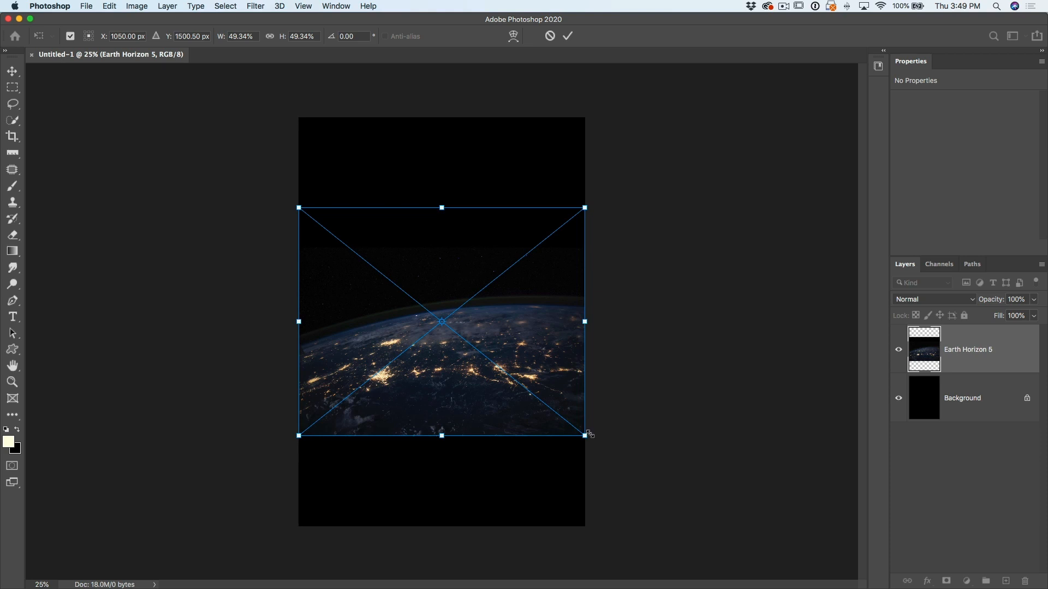
Step: Enlarge the placed Earth Horizon 5 image to about 3200 by 2555 px and position it at about X -273, Y 519 px
left_click_drag(585, 435, 671, 533)
left_click_drag(631, 434, 585, 440)
left_click_drag(572, 438, 563, 437)
left_click_drag(635, 206, 670, 177)
left_click_drag(593, 301, 612, 303)
left_click_drag(453, 450, 461, 451)
key("Return")
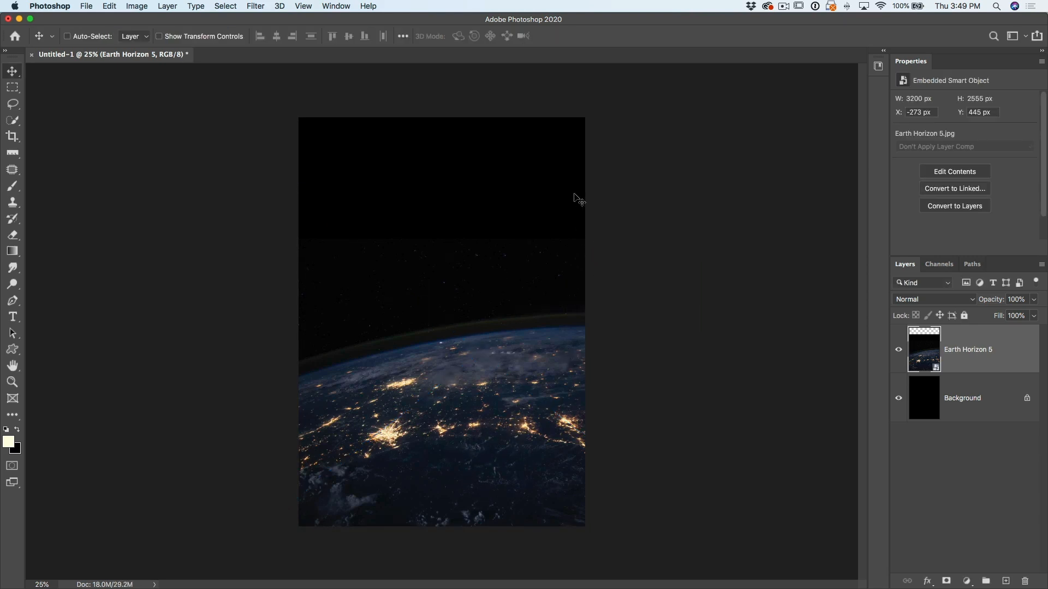
left_click_drag(523, 350, 523, 360)
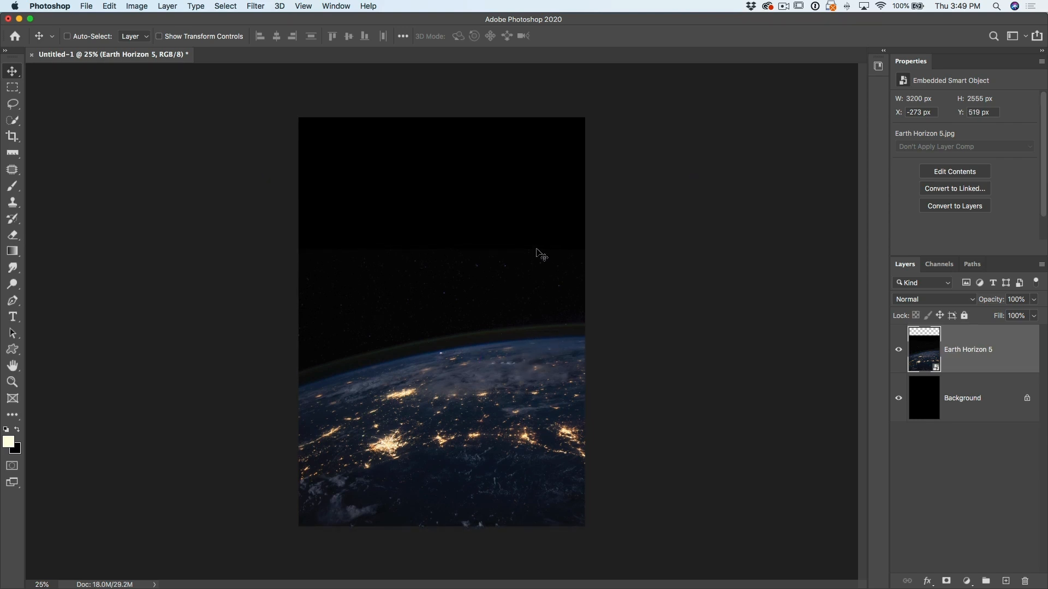
Step: Compare the three Saturn images in Adobe Bridge and place saturn-in-shadow.png into the Photoshop document
key("super+Tab")
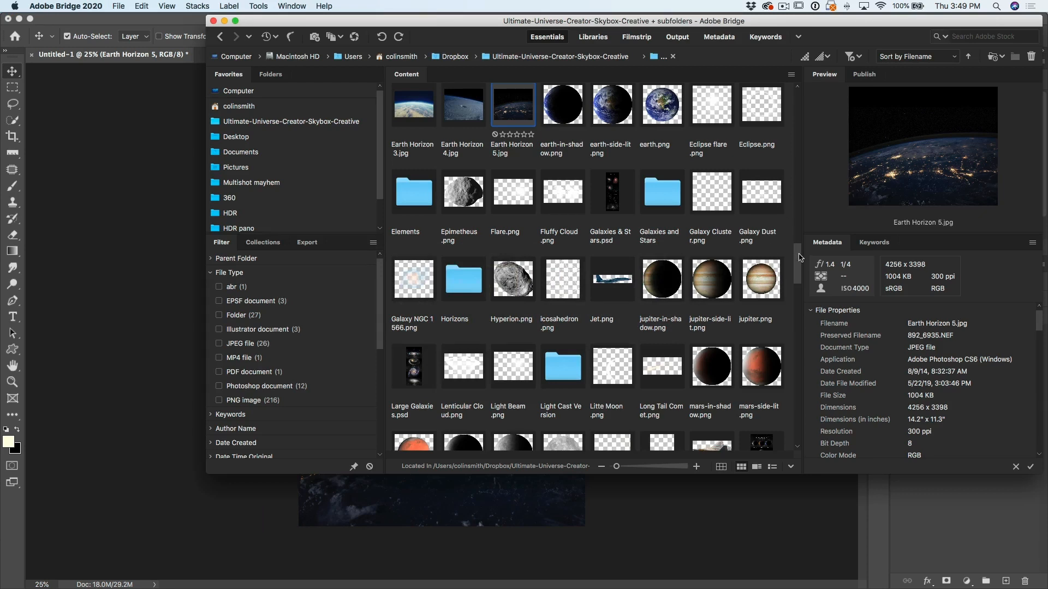
left_click_drag(798, 253, 779, 376)
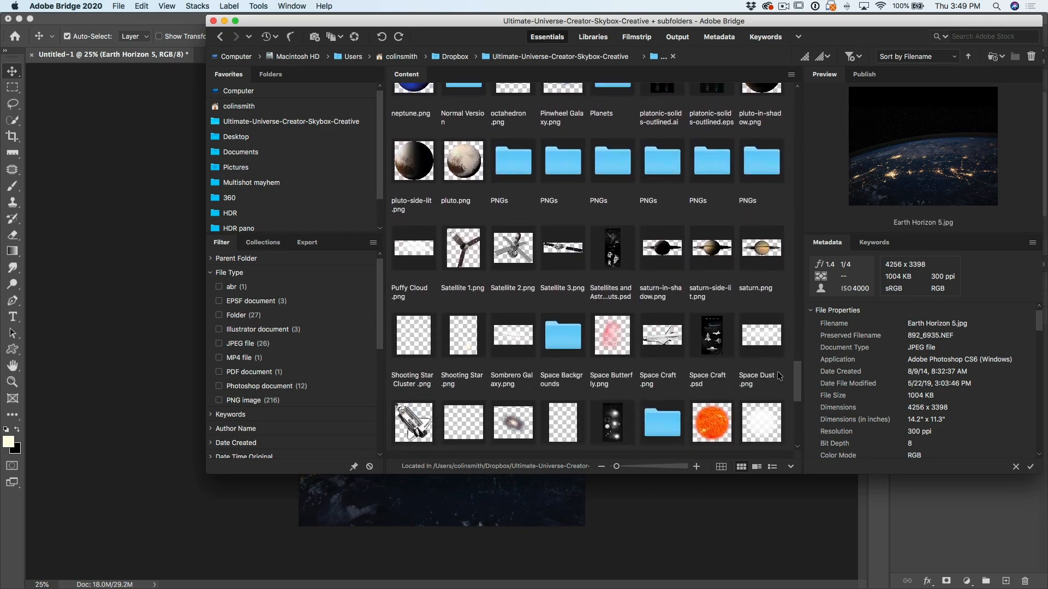
left_click(660, 253)
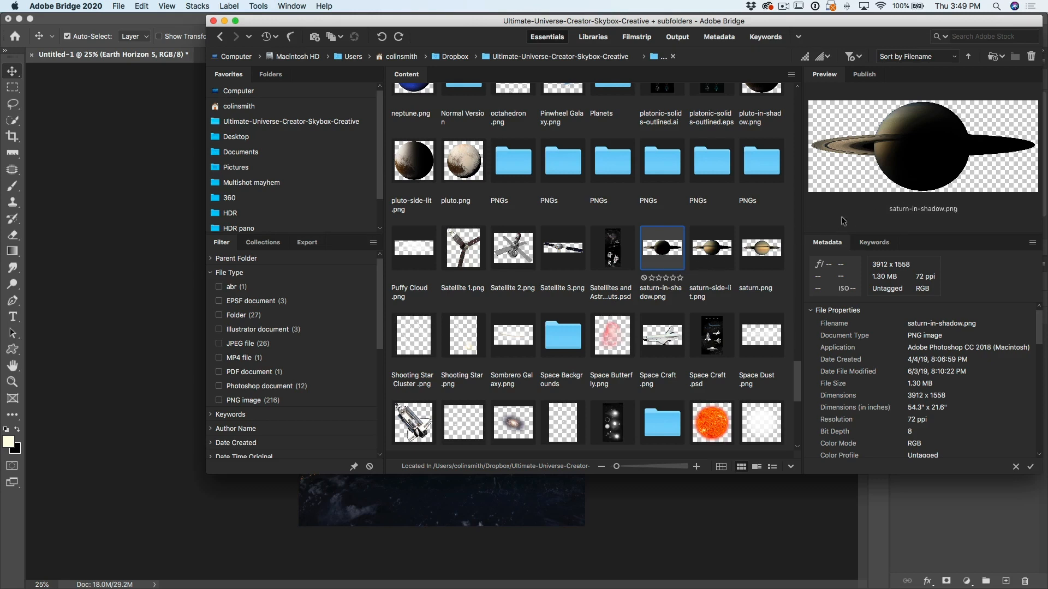
left_click(720, 250)
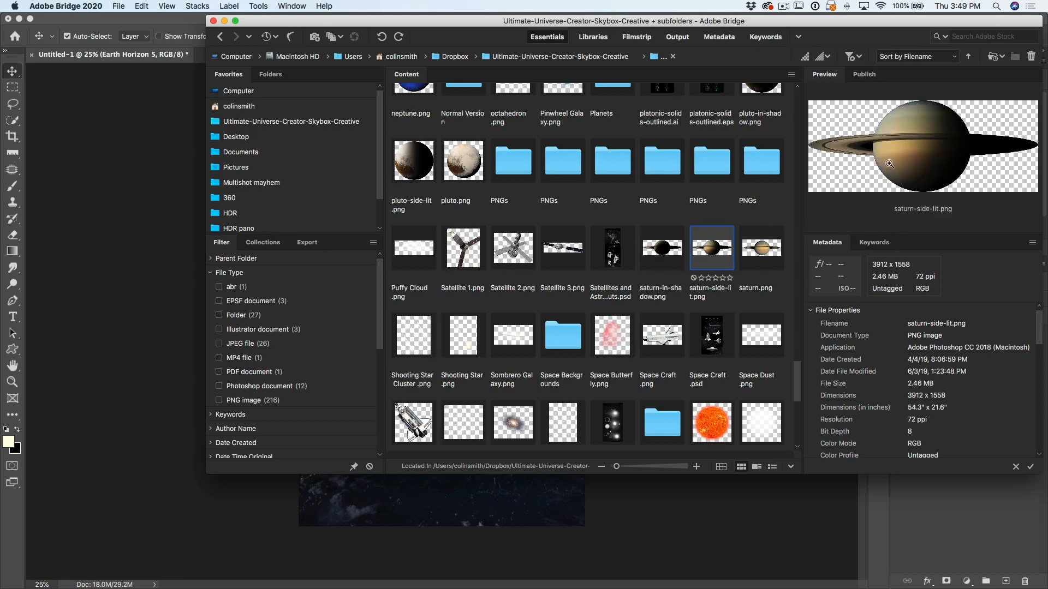
left_click(760, 249)
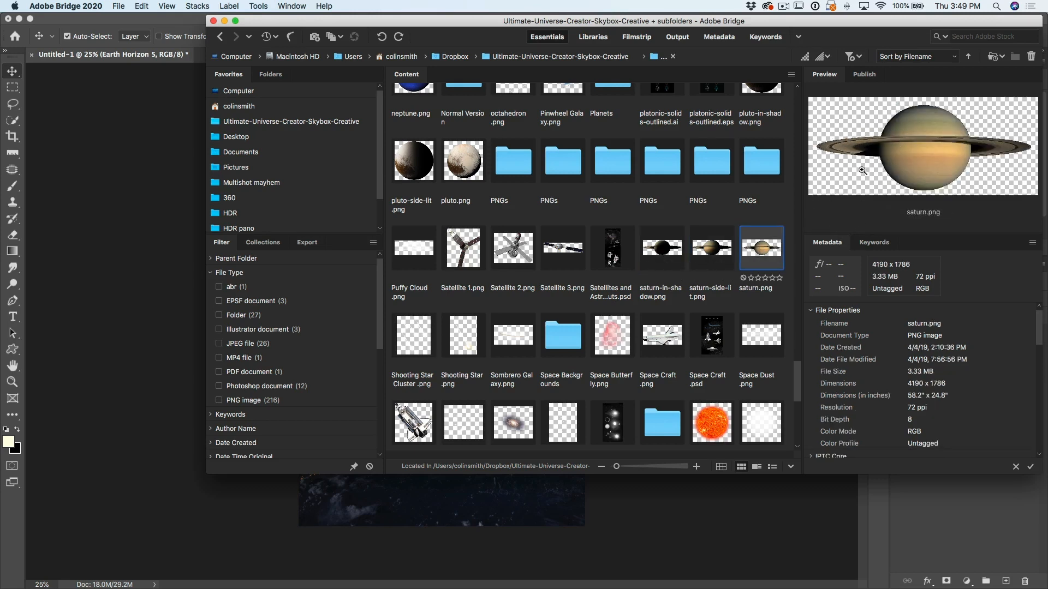
left_click(662, 250)
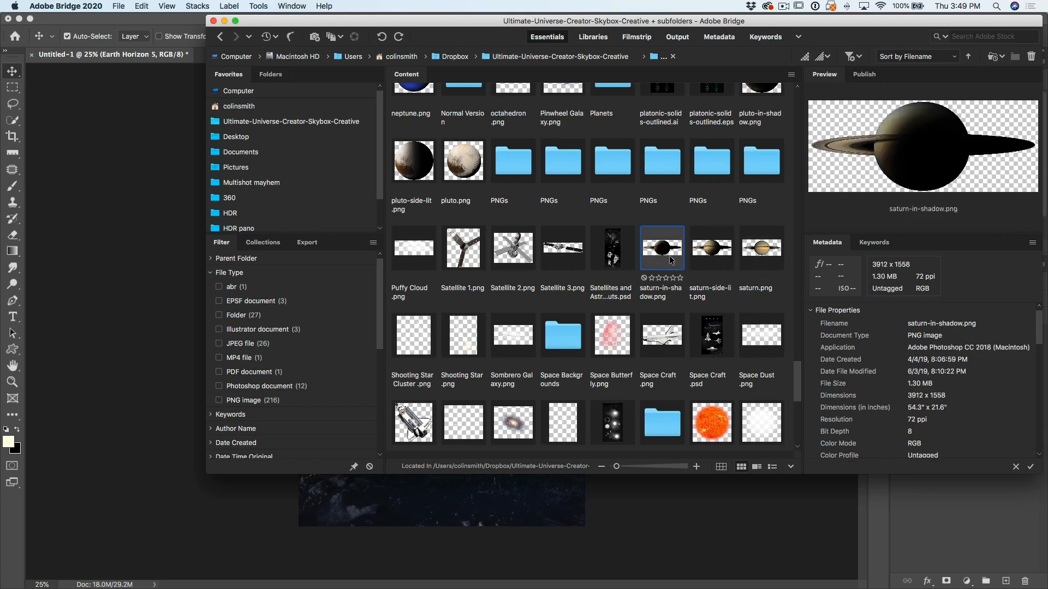
left_click_drag(669, 248, 442, 496)
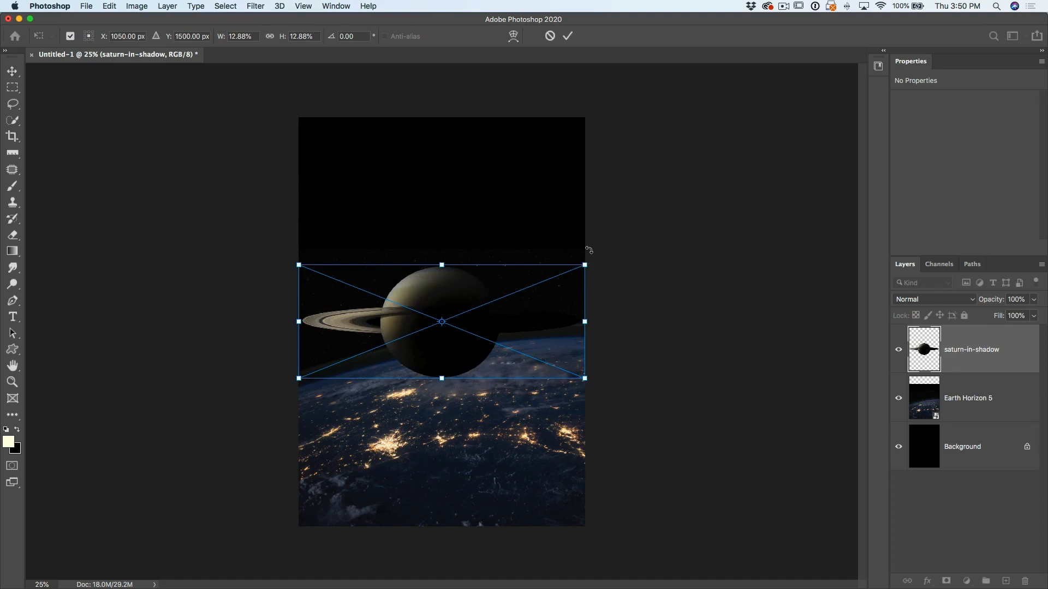
Step: Rotate the placed Saturn to about 141.27° and centre it in the upper sky at about X 1250.73, Y 771.78 px
left_click_drag(594, 251, 383, 437)
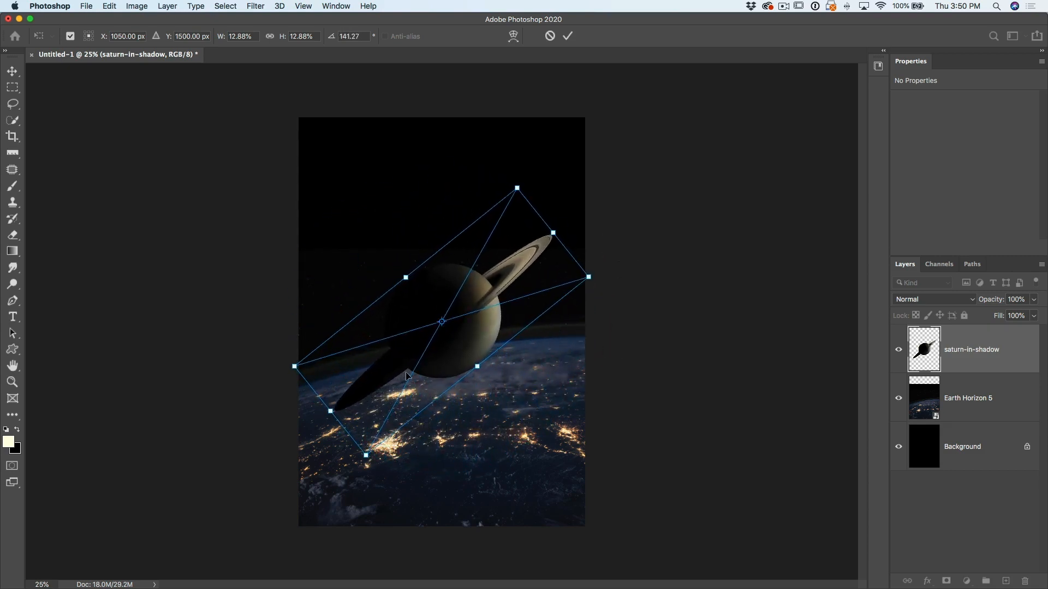
left_click_drag(450, 343, 479, 258)
left_click_drag(534, 186, 532, 176)
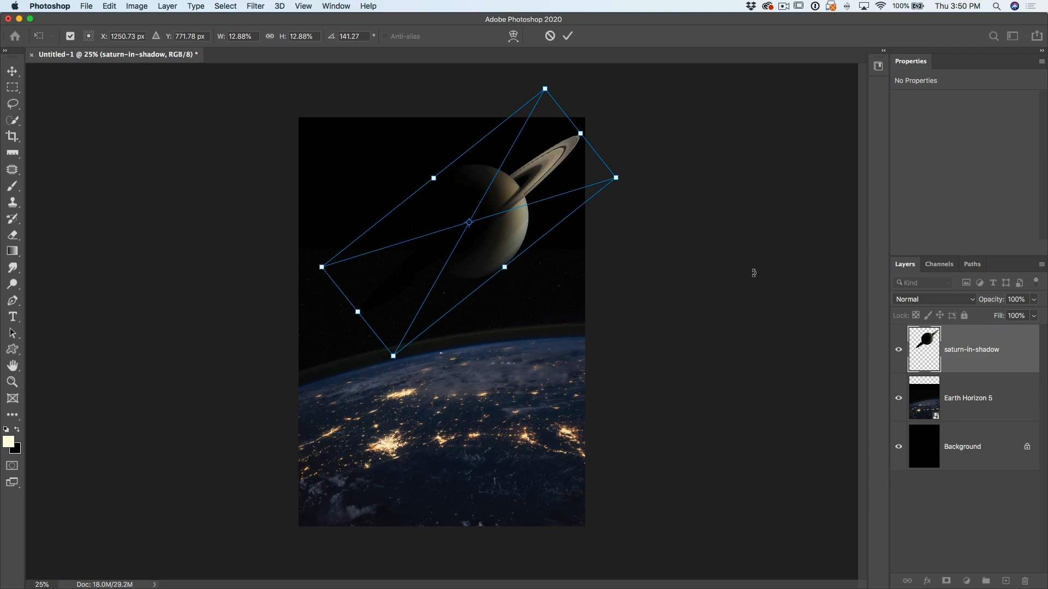
key("Return")
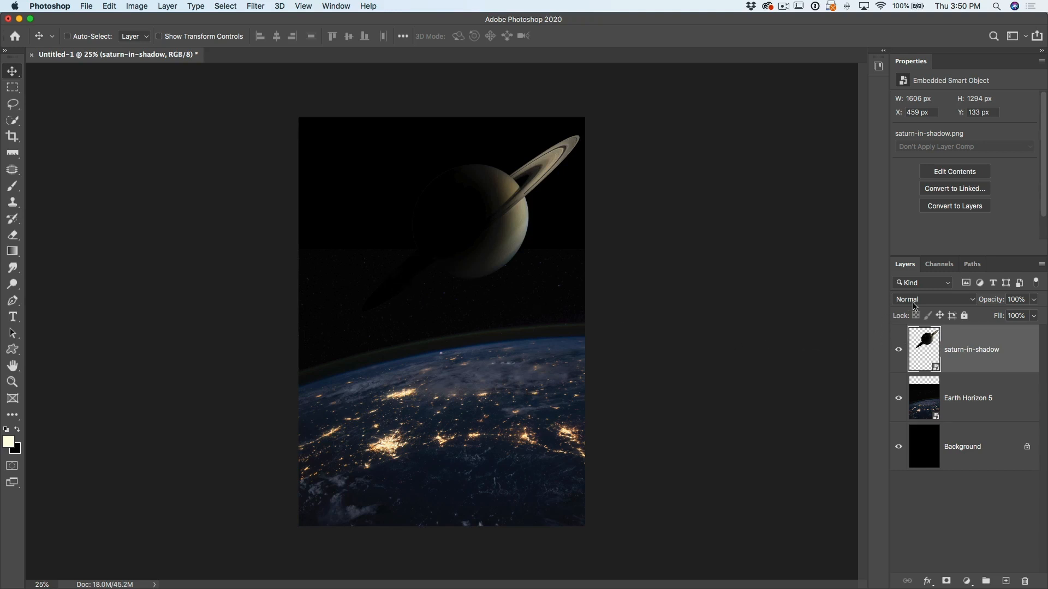
Step: Set the saturn-in-shadow layer's blend mode to Lighten
left_click(935, 298)
left_click(936, 299)
left_click(936, 300)
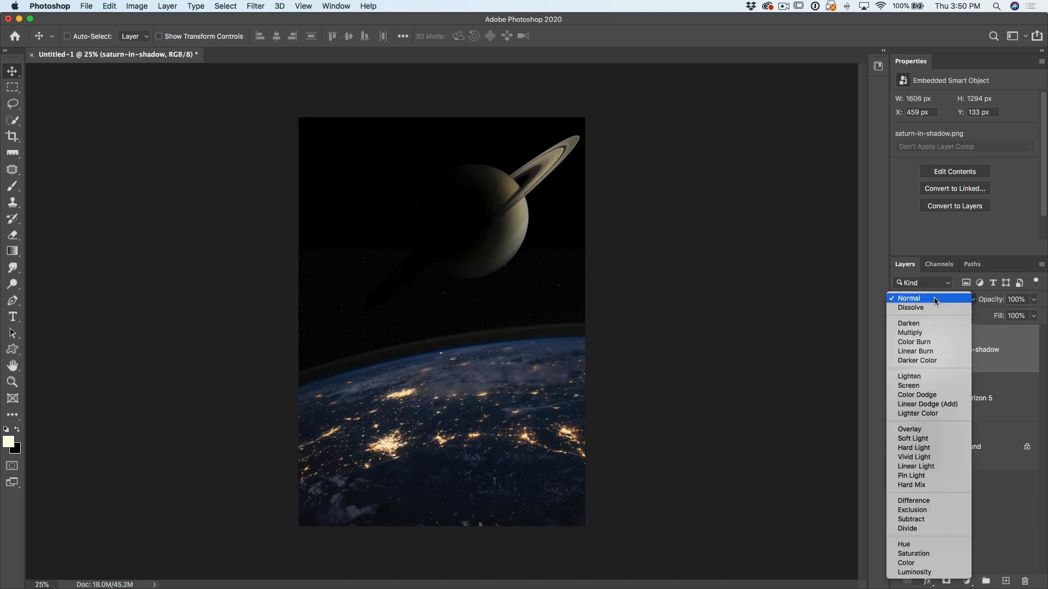
left_click(932, 377)
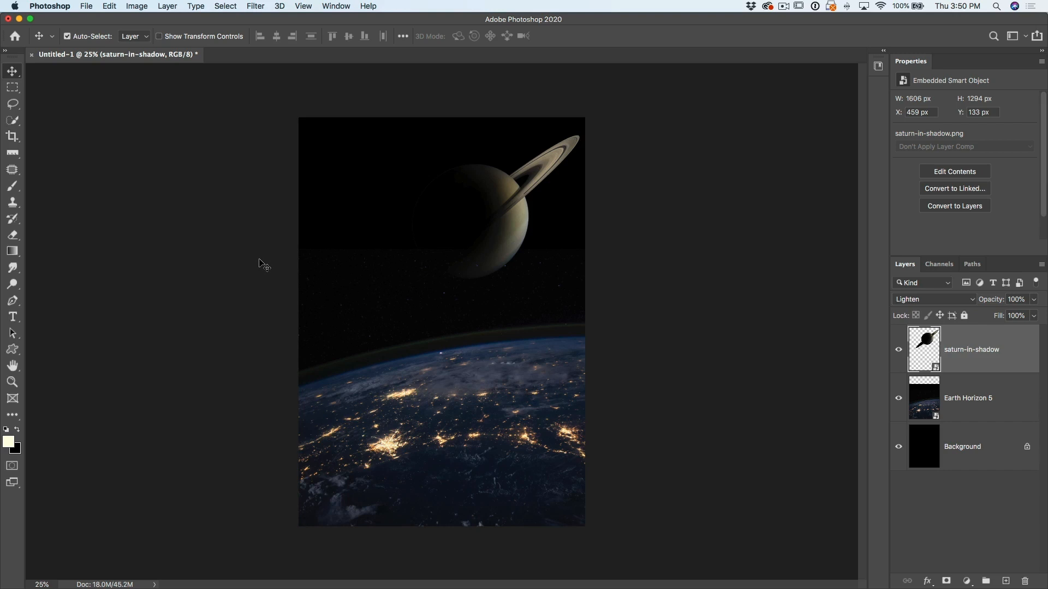
Step: Switch to Adobe Bridge and place Space Butterfly.png into the Photoshop document
key("super+Tab")
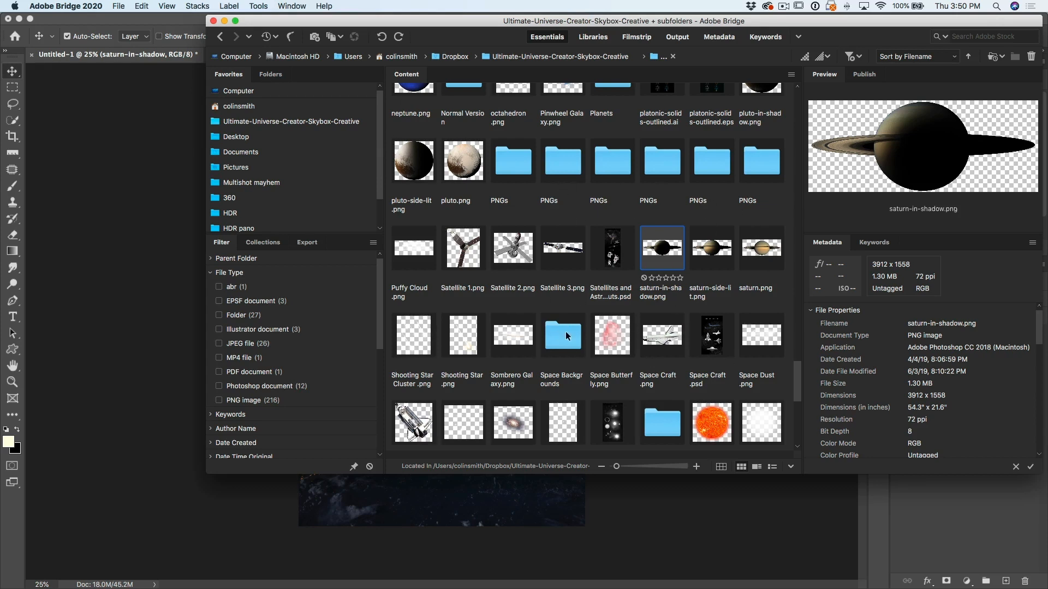
left_click(609, 336)
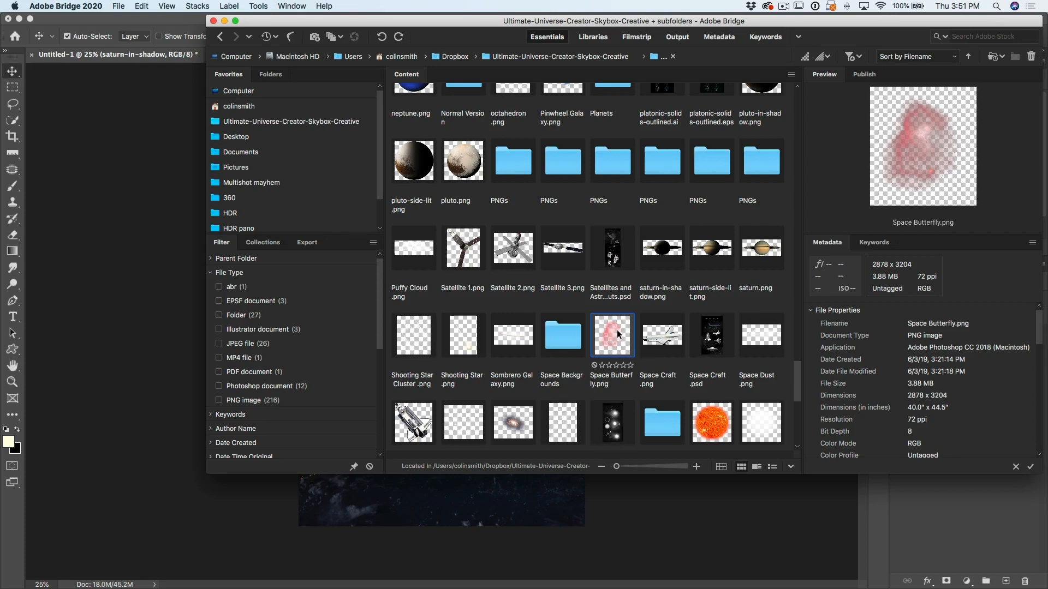
left_click_drag(614, 331, 419, 491)
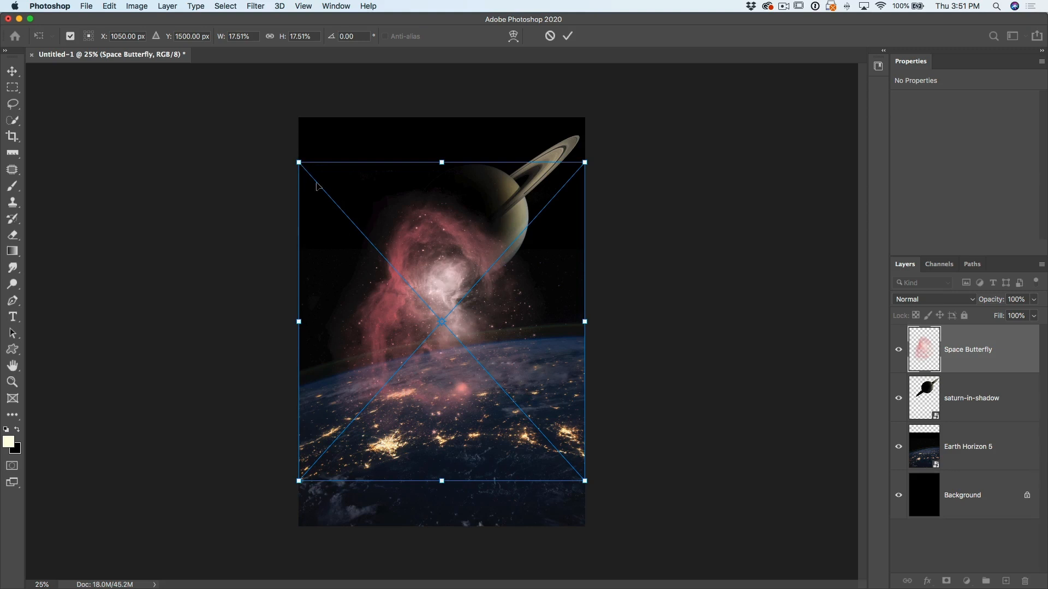
Step: Shrink the Space Butterfly nebula to about 6.65% and centre it at about X 358.5, Y 403 px, in the sky beside Saturn
left_click_drag(299, 163, 442, 322)
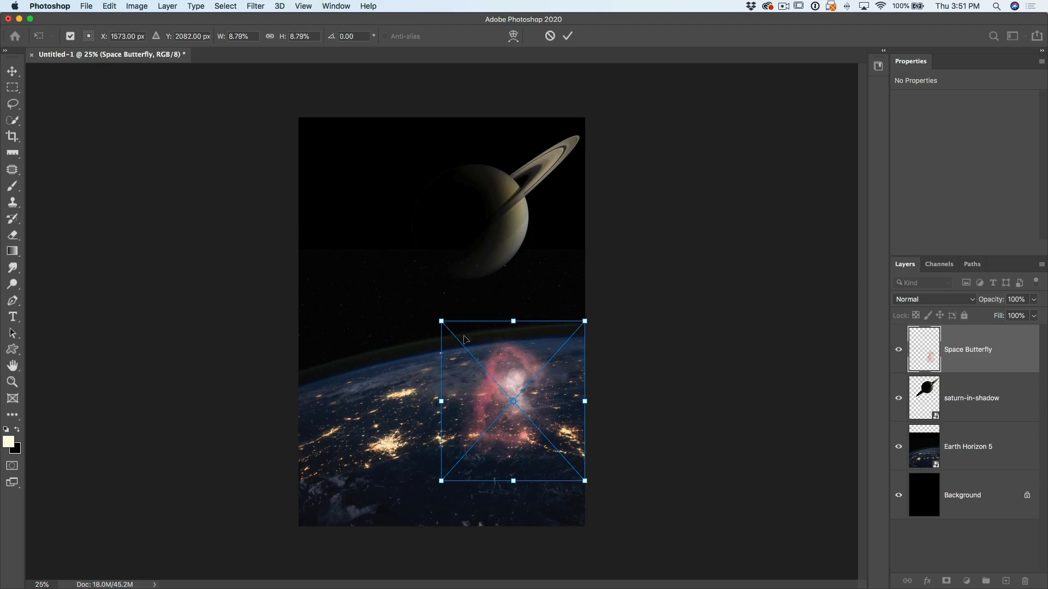
left_click_drag(500, 375, 348, 158)
left_click_drag(429, 262, 398, 224)
left_click_drag(372, 179, 381, 190)
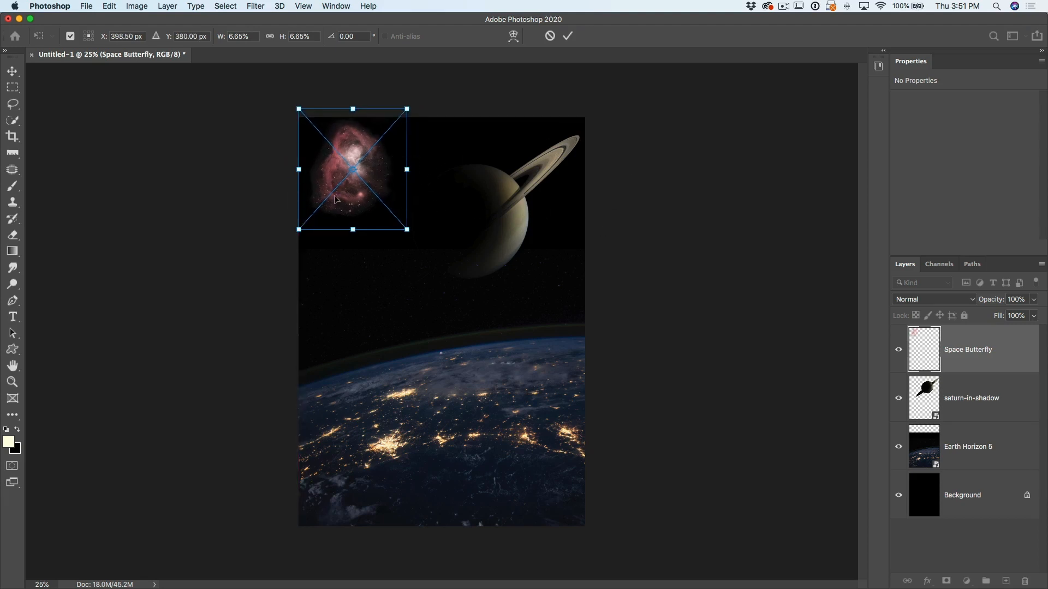
left_click_drag(342, 181, 337, 183)
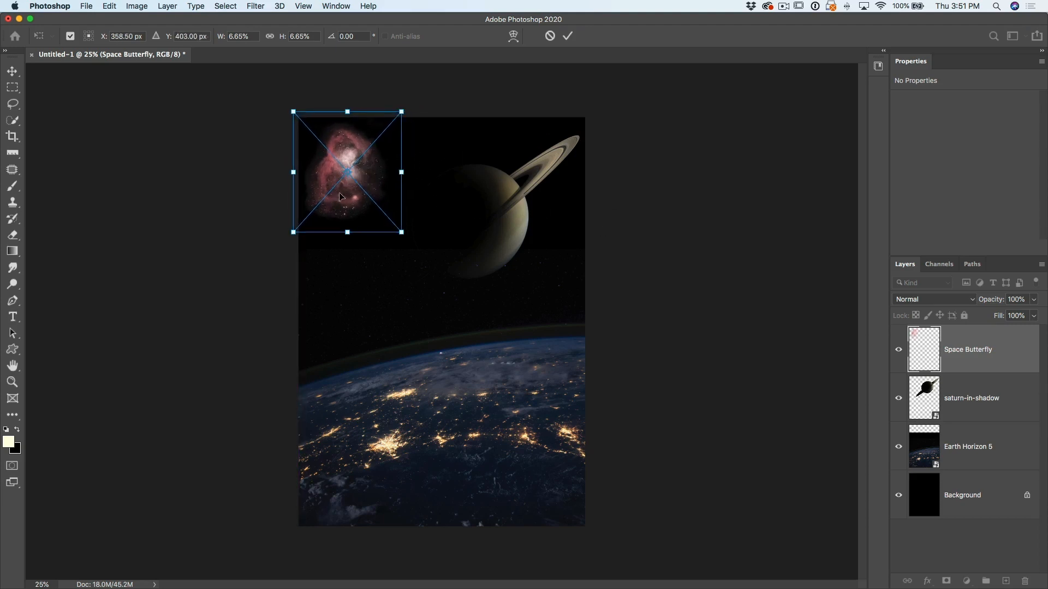
key("Return")
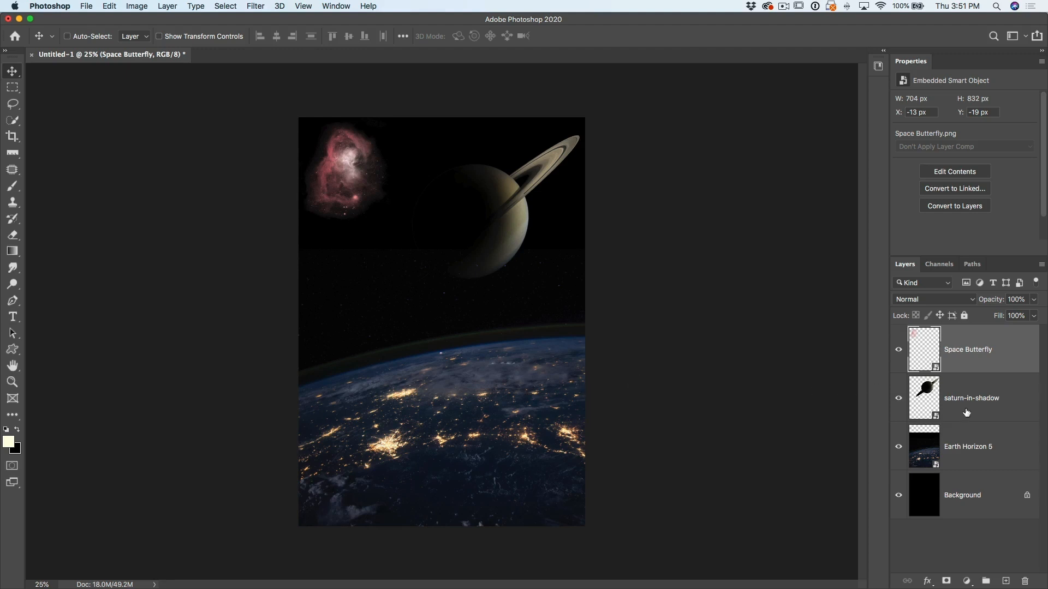
Step: Unlock the Background layer, then group all four layers and name the group "background"
left_click(981, 453, "shift")
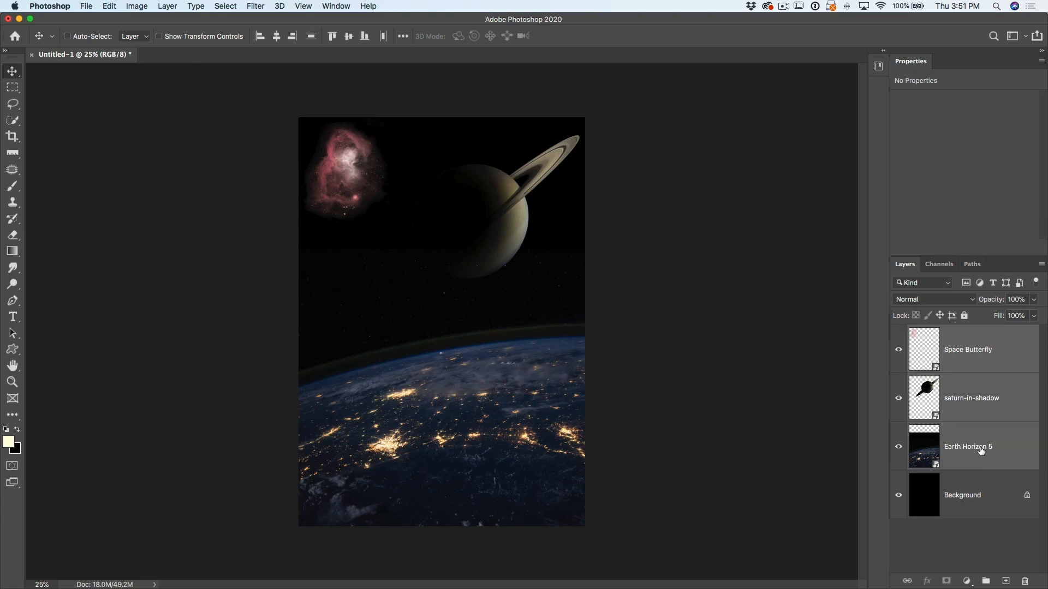
left_click(1027, 497)
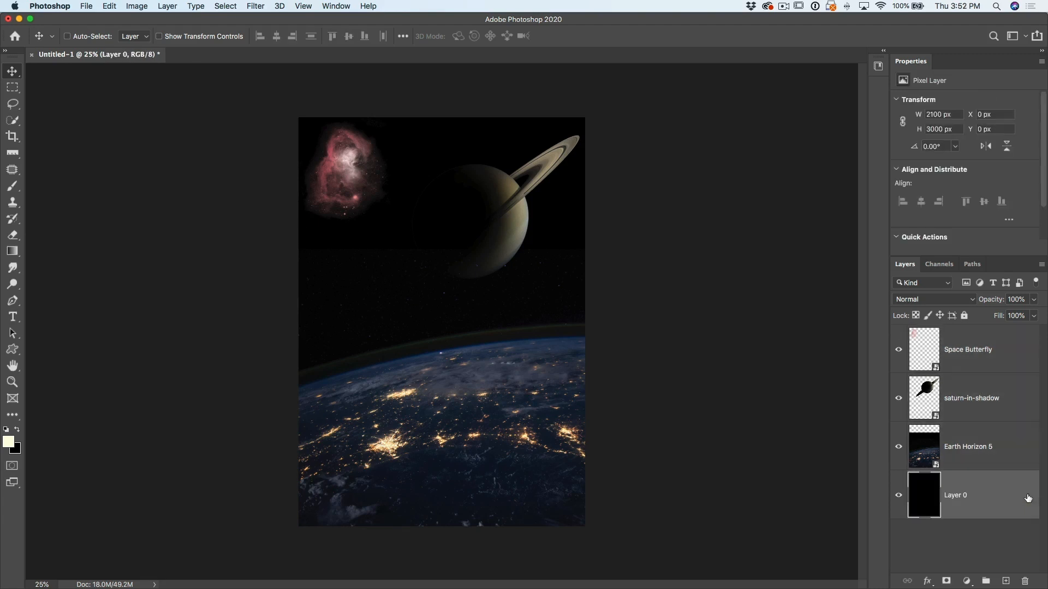
left_click(979, 345, "shift")
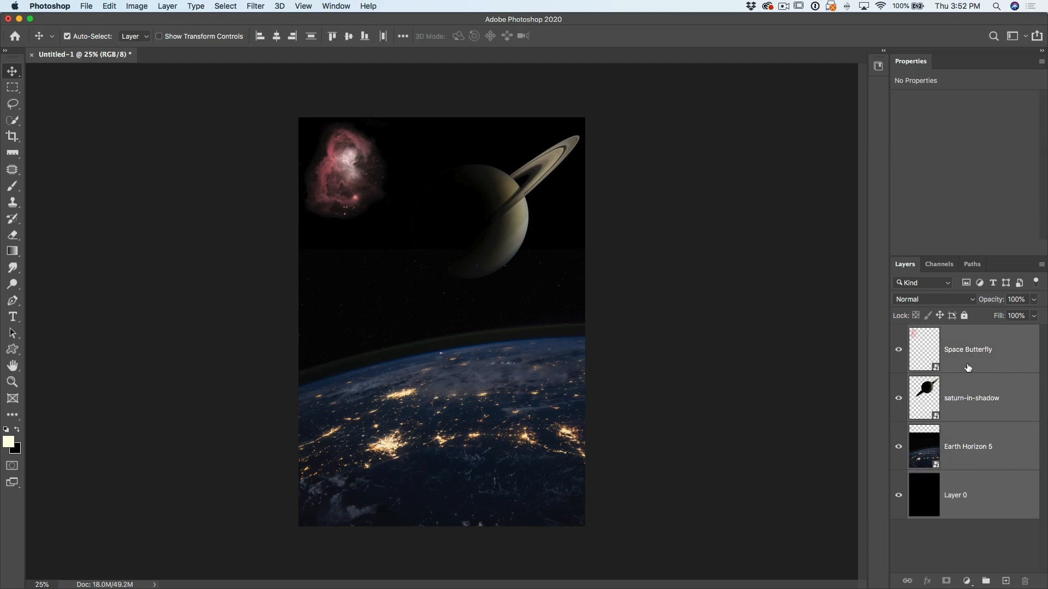
key("super+g")
double_click(935, 333)
type("ba")
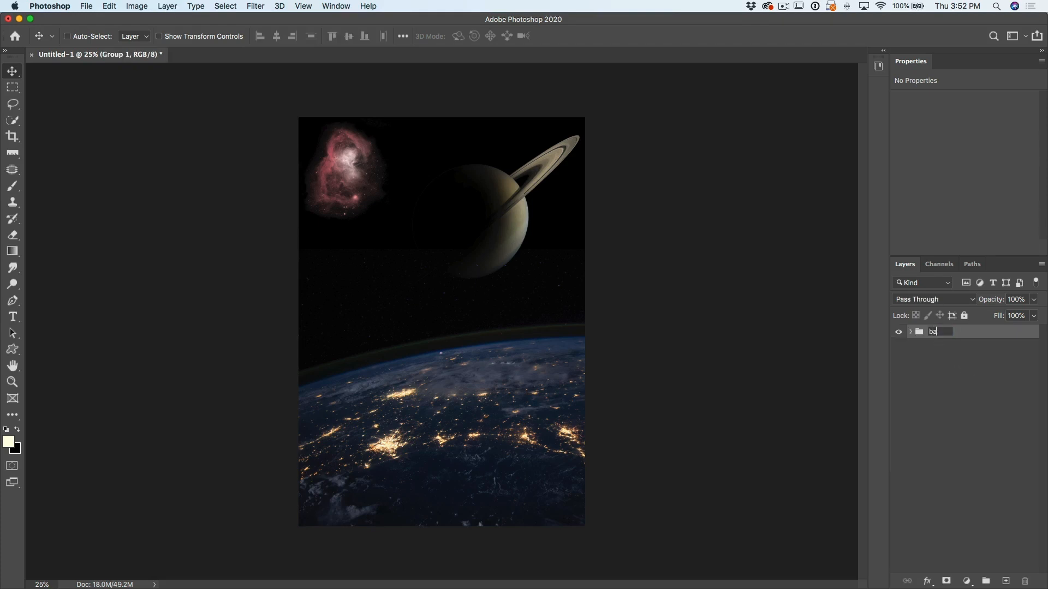
type("ckground")
key("Return")
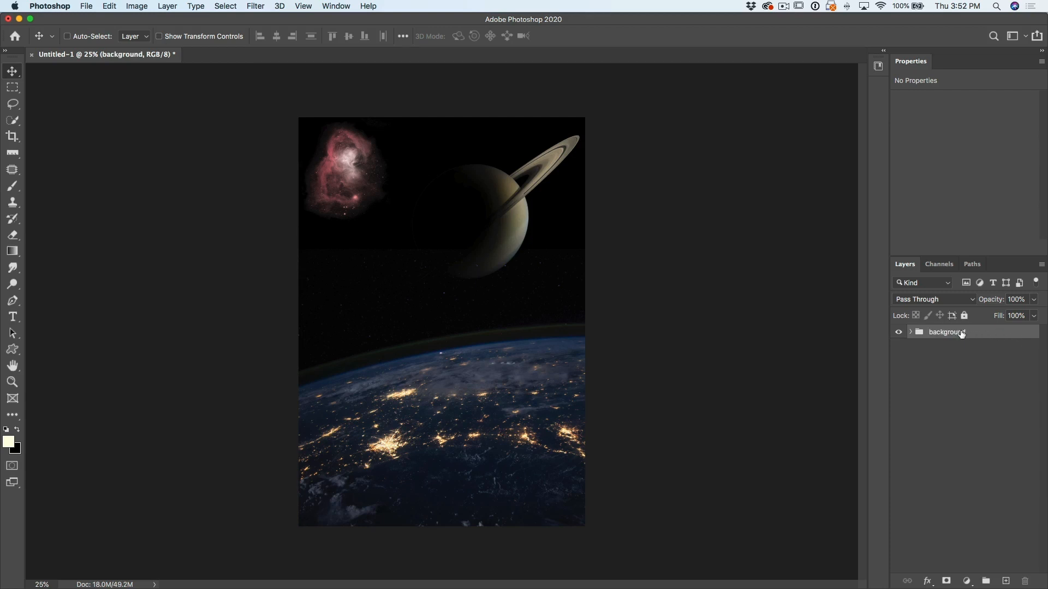
Step: Expand the background group and add a Hue/Saturation adjustment layer directly above Space Butterfly
left_click(910, 333)
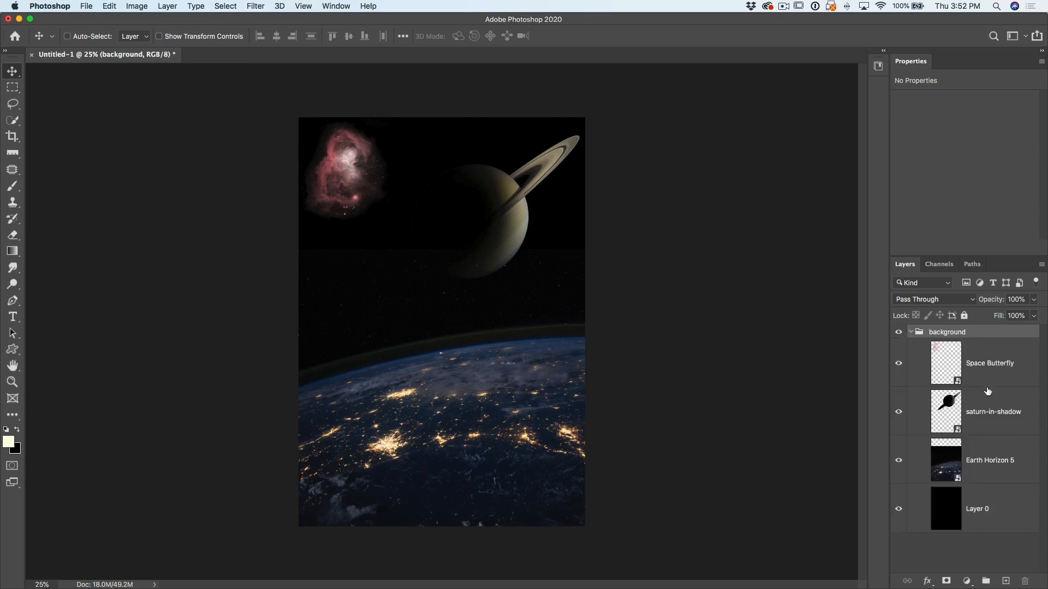
left_click(985, 367)
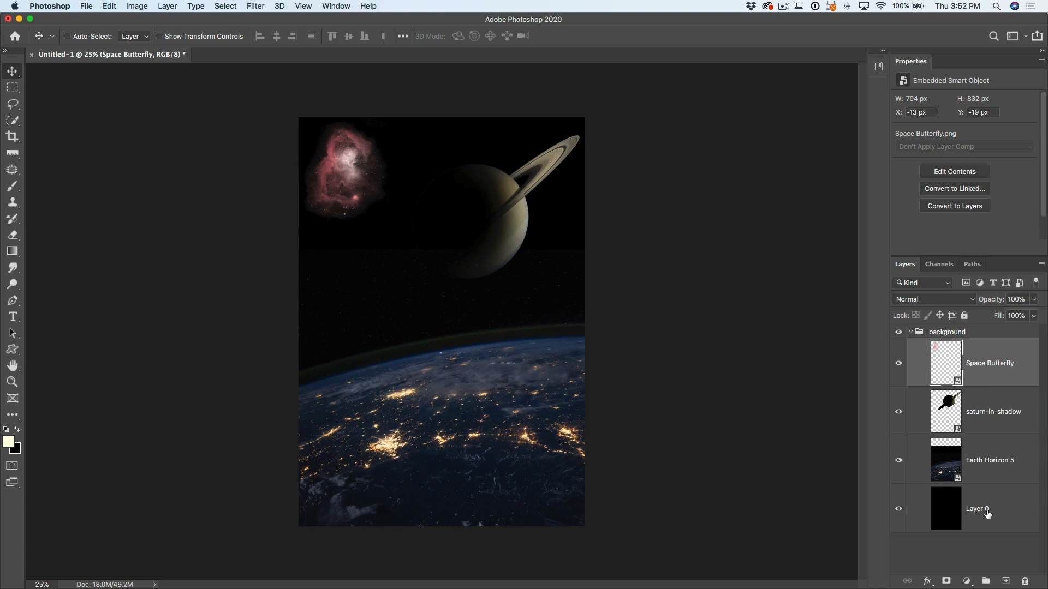
left_click(966, 582)
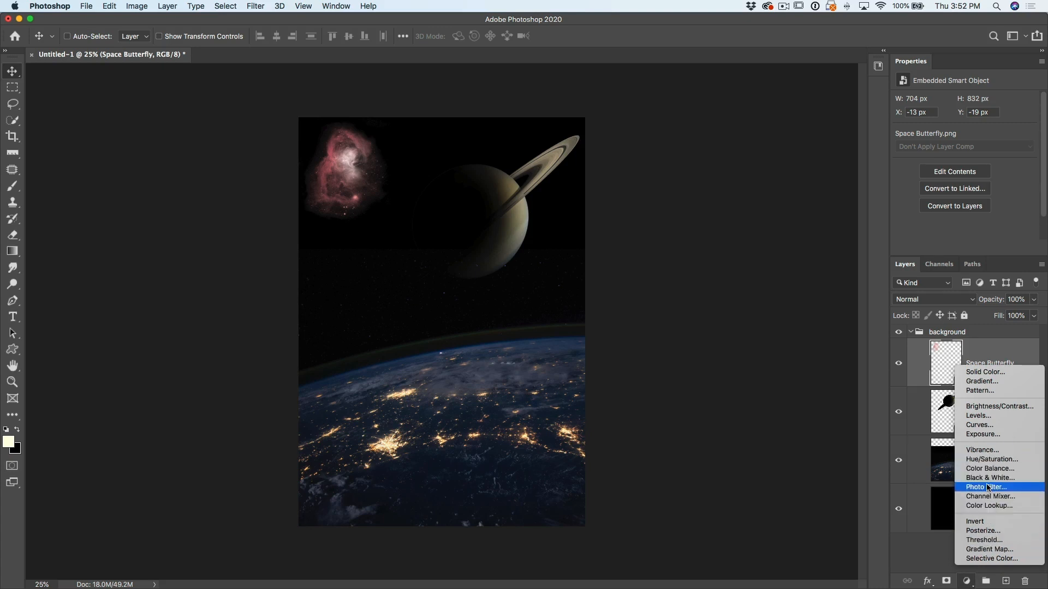
left_click(990, 463)
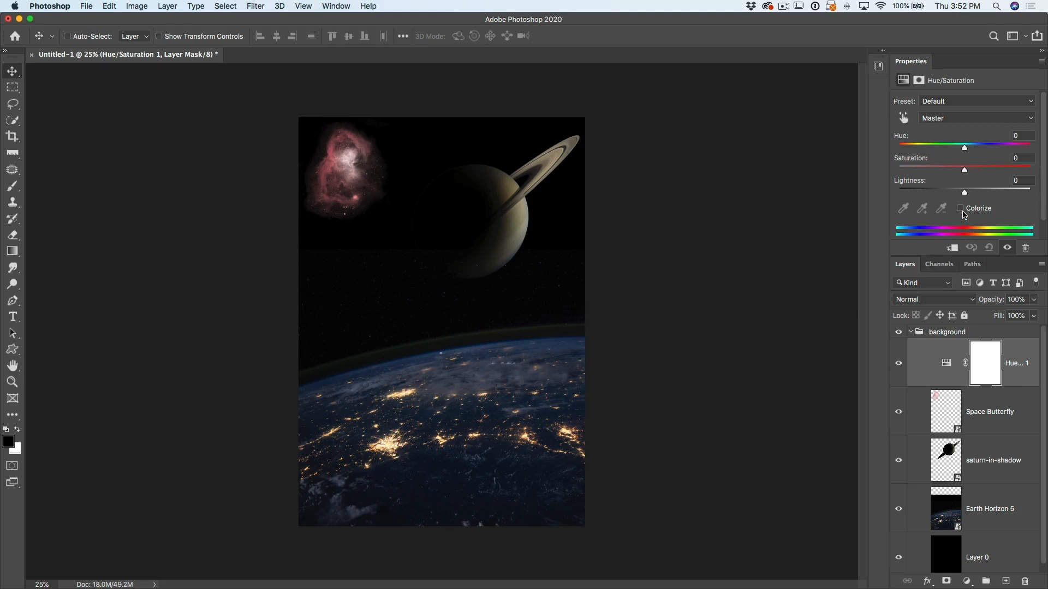
Step: Colorize the scene through the Hue/Saturation adjustment with Hue 223 and Saturation 80
left_click(962, 209)
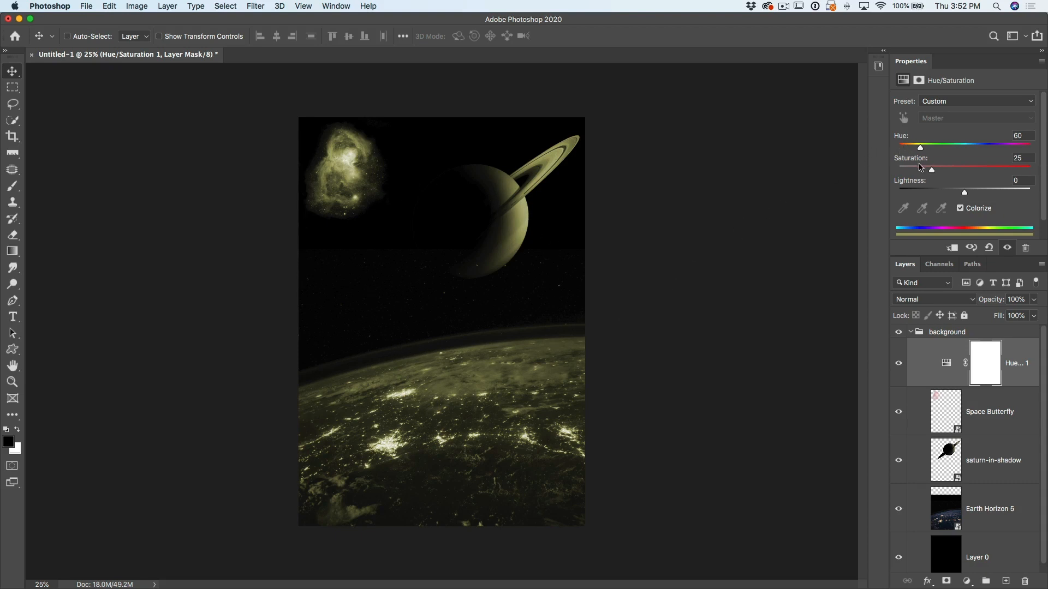
left_click_drag(919, 149, 975, 146)
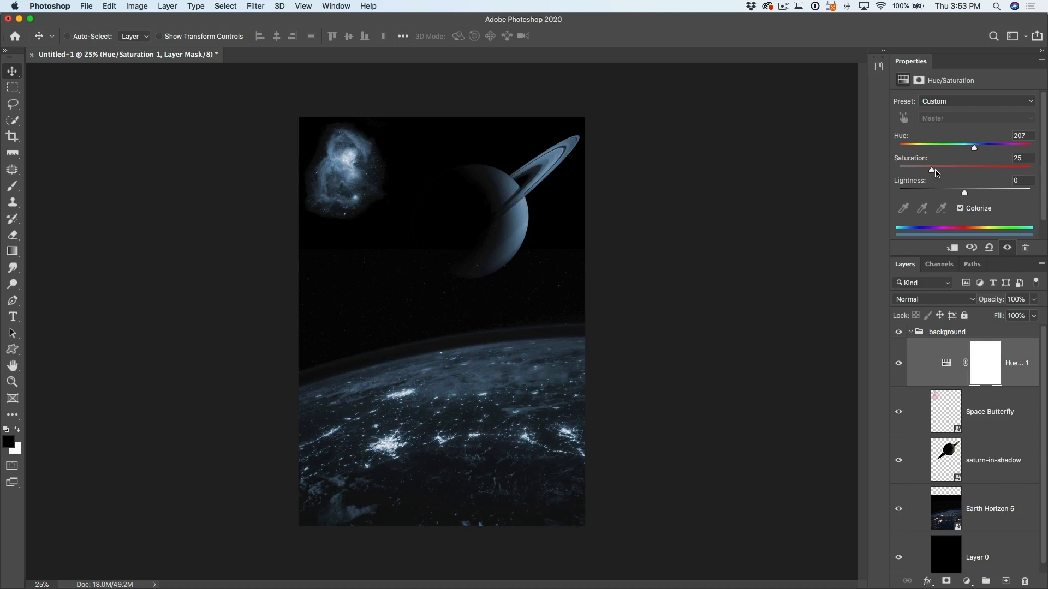
left_click_drag(934, 171, 978, 153)
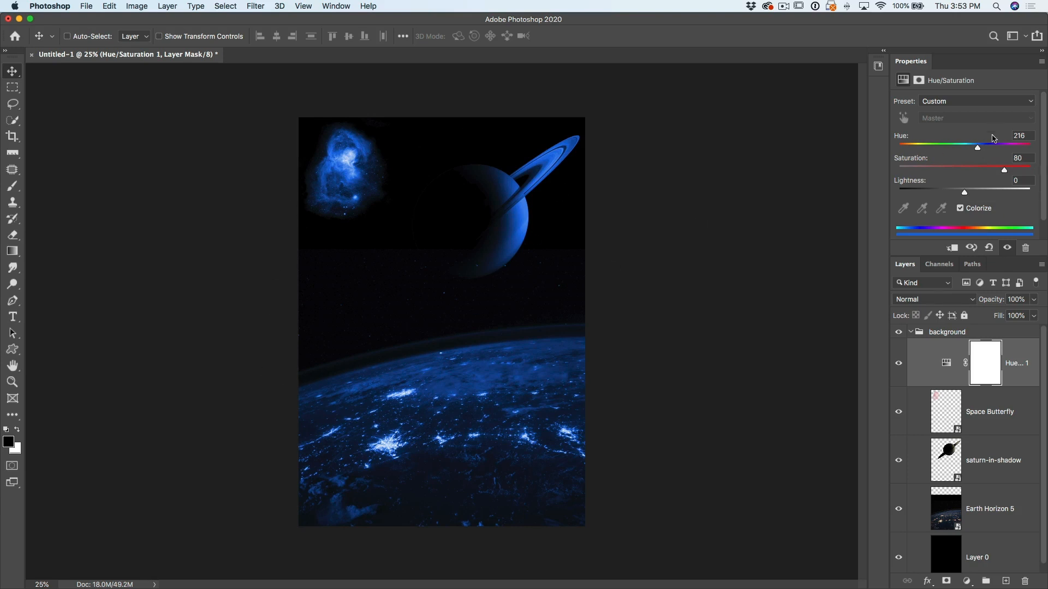
left_click_drag(980, 152, 982, 151)
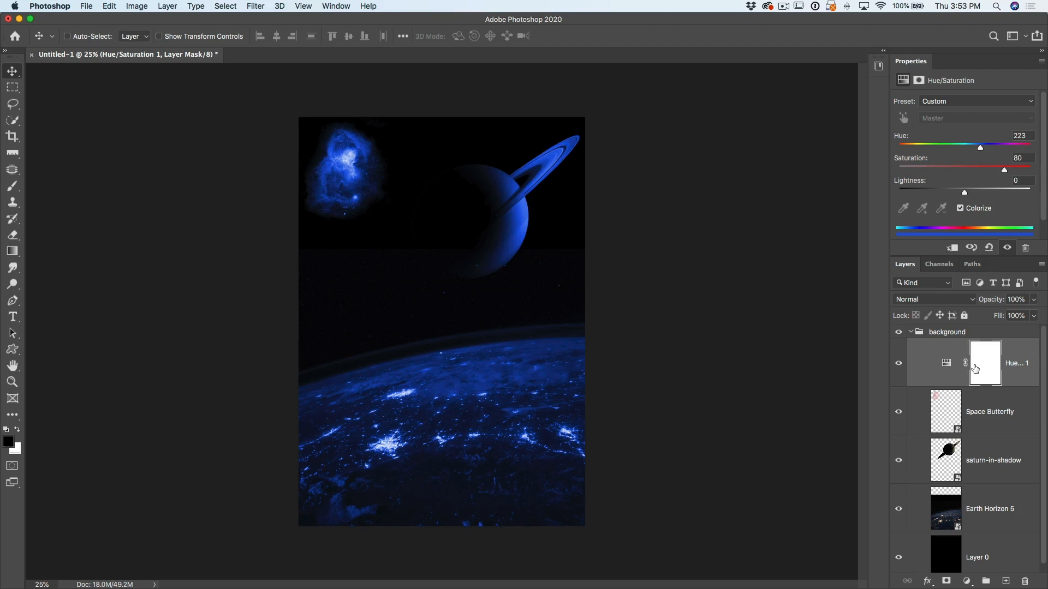
Step: Add a new layer above the Hue/Saturation adjustment and choose cloud brush 3744 from the Ultimate Universe Creator by Skybox Creative set
left_click(1005, 581)
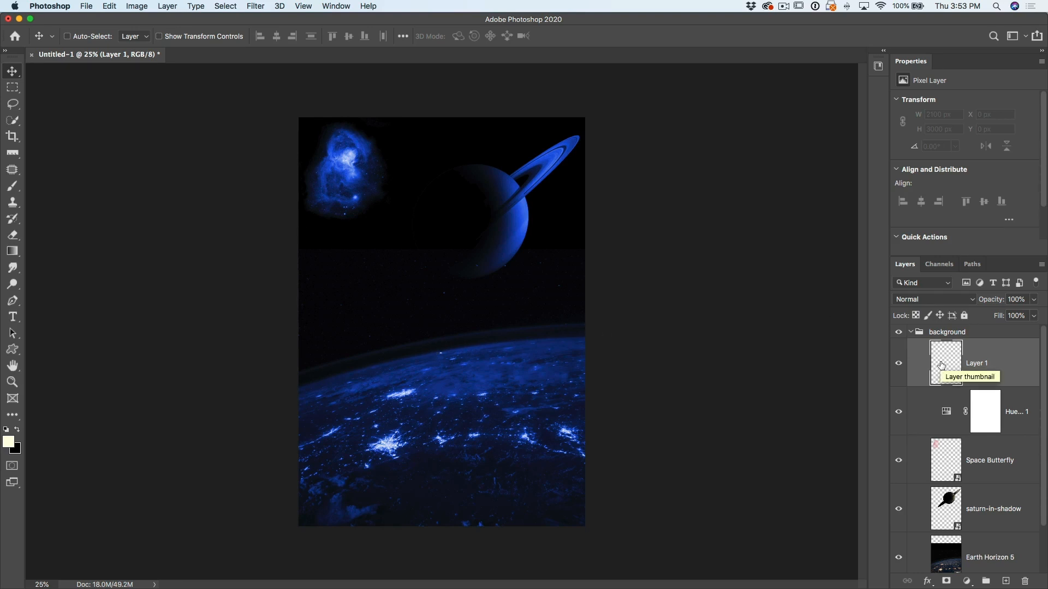
left_click_drag(12, 186, 46, 187)
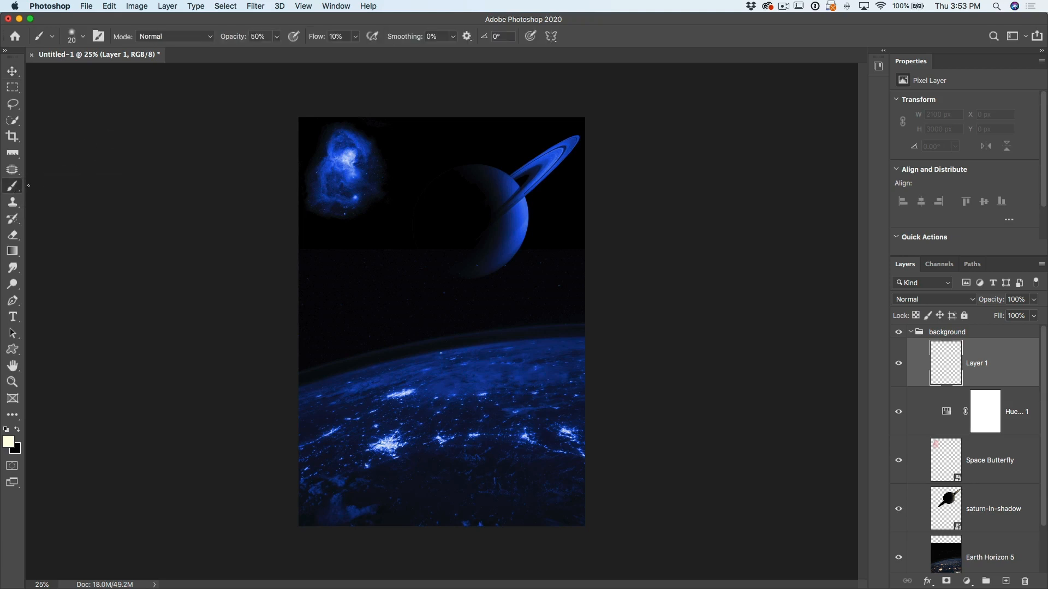
left_click(84, 38)
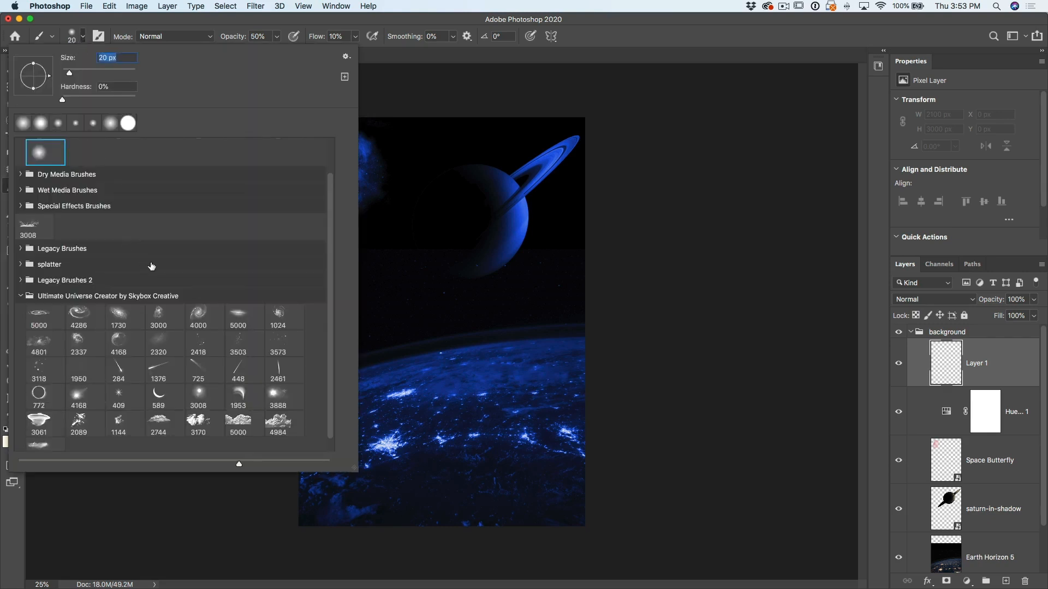
scroll(219, 377, "down", 1)
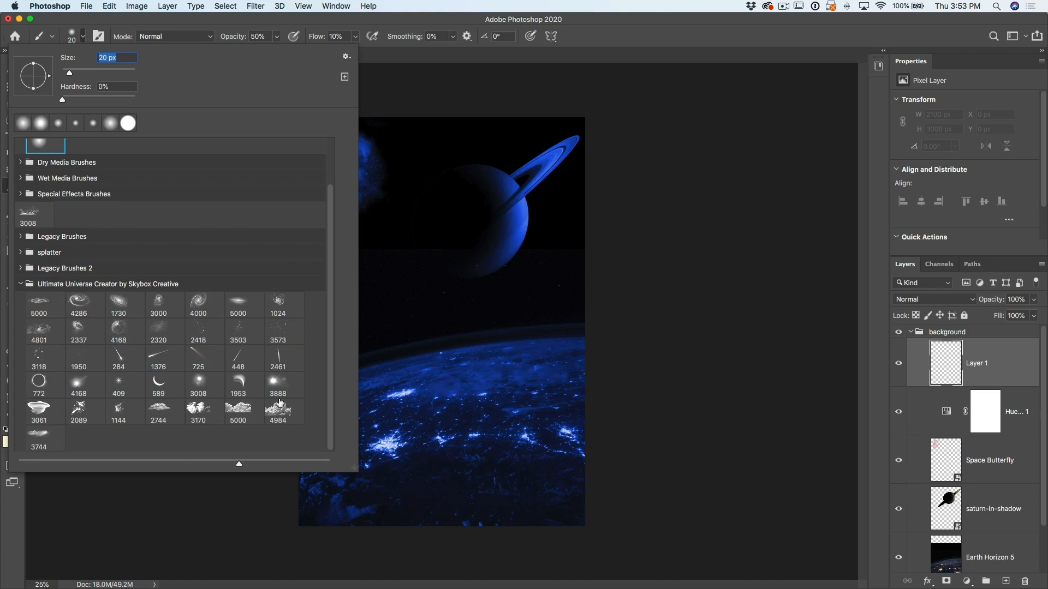
left_click(40, 433)
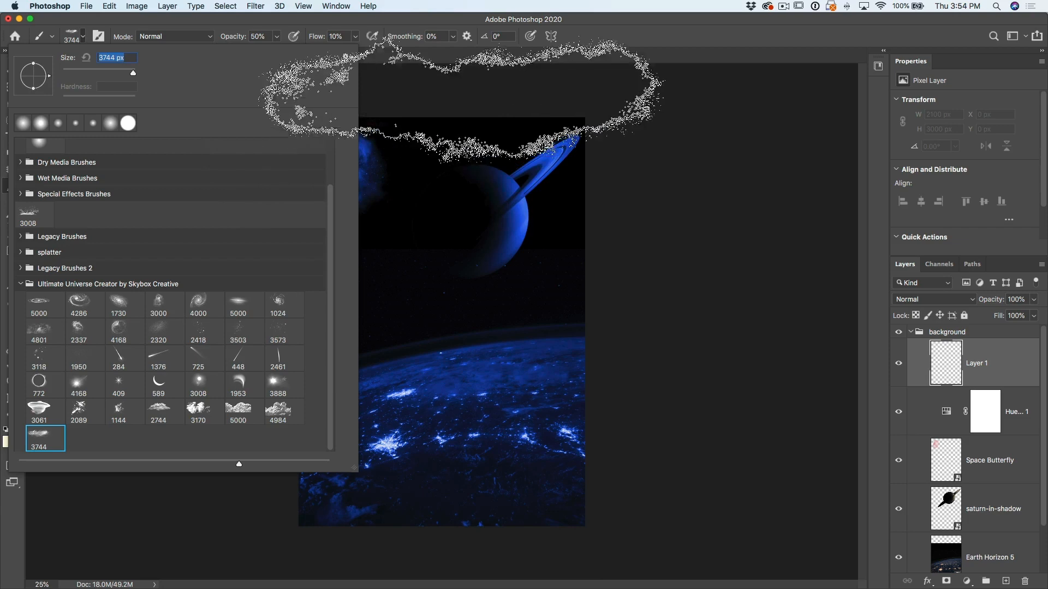
left_click(599, 24)
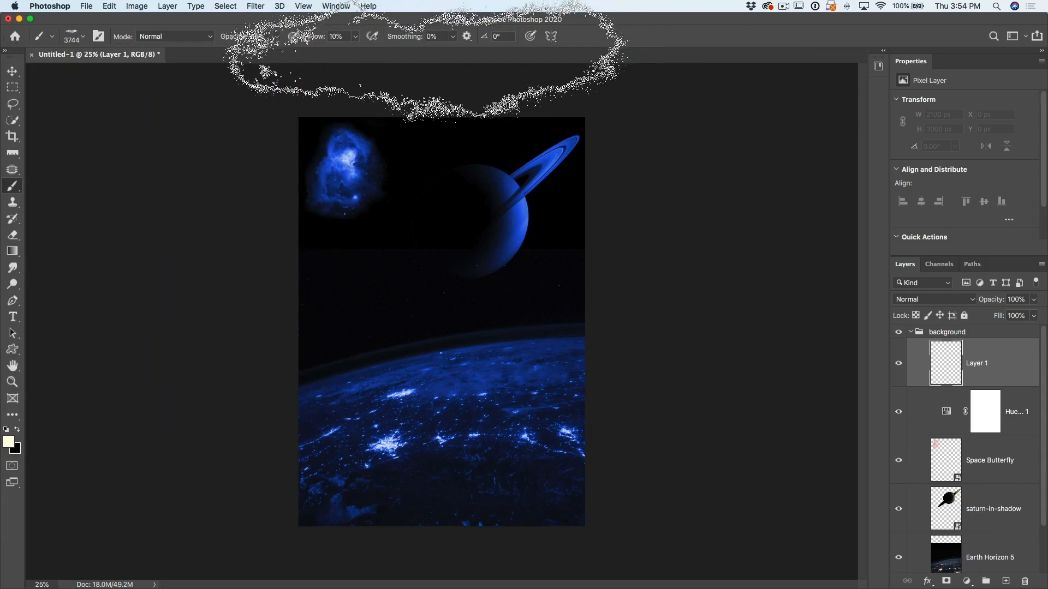
Step: Set the foreground colour to pale blue #d4f1fd
left_click(9, 443)
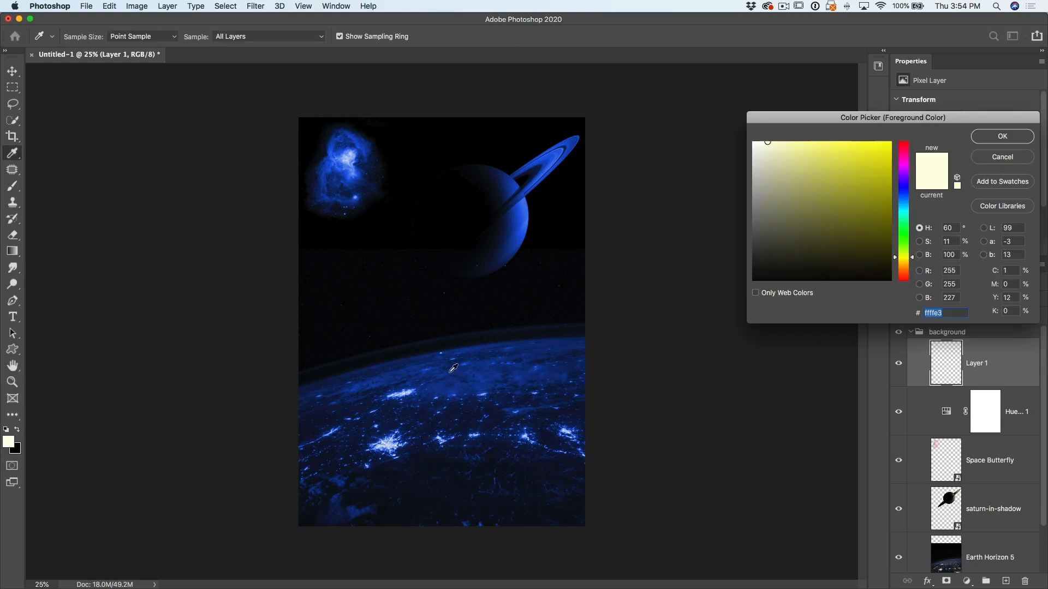
left_click_drag(908, 213, 912, 209)
left_click(774, 143)
left_click_drag(916, 212, 916, 207)
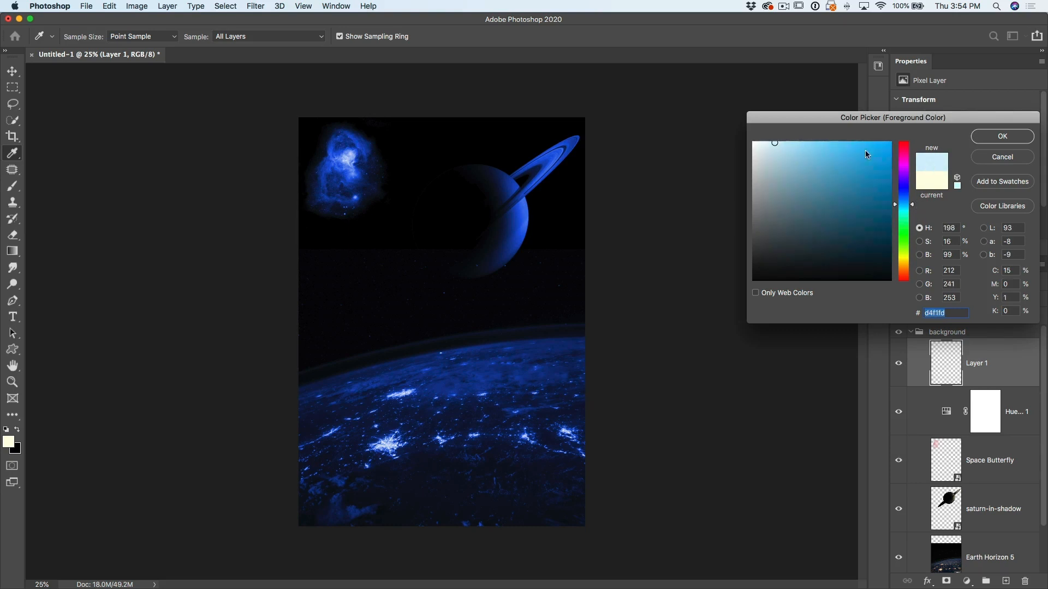
left_click(1003, 138)
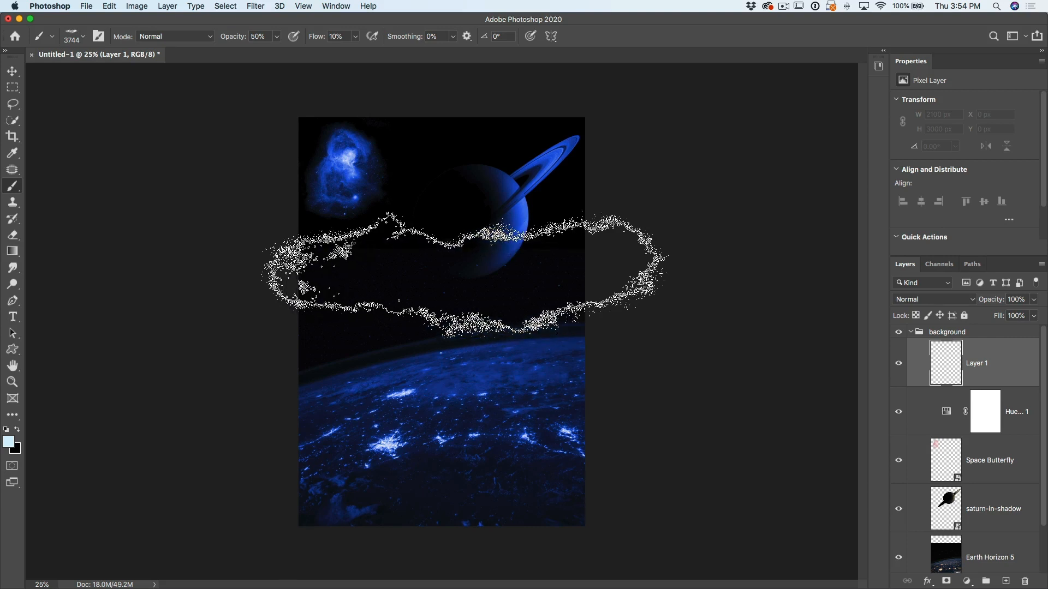
Step: Reduce the cloud brush to 2200 px and raise its opacity to 100%
key("bracketleft")
key("bracketleft")
key("bracketleft")
key("bracketleft")
key("bracketleft")
key("bracketleft")
key("bracketleft")
key("bracketleft")
key("bracketleft")
key("bracketleft")
key("bracketleft")
key("bracketleft")
key("bracketleft")
key("bracketleft")
key("bracketleft")
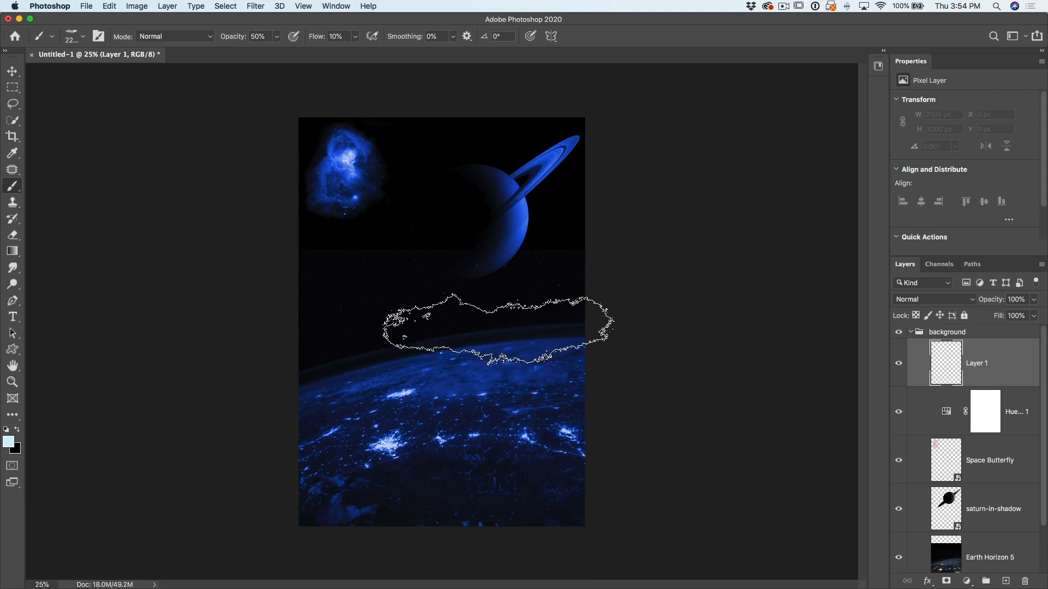
left_click_drag(232, 39, 330, 46)
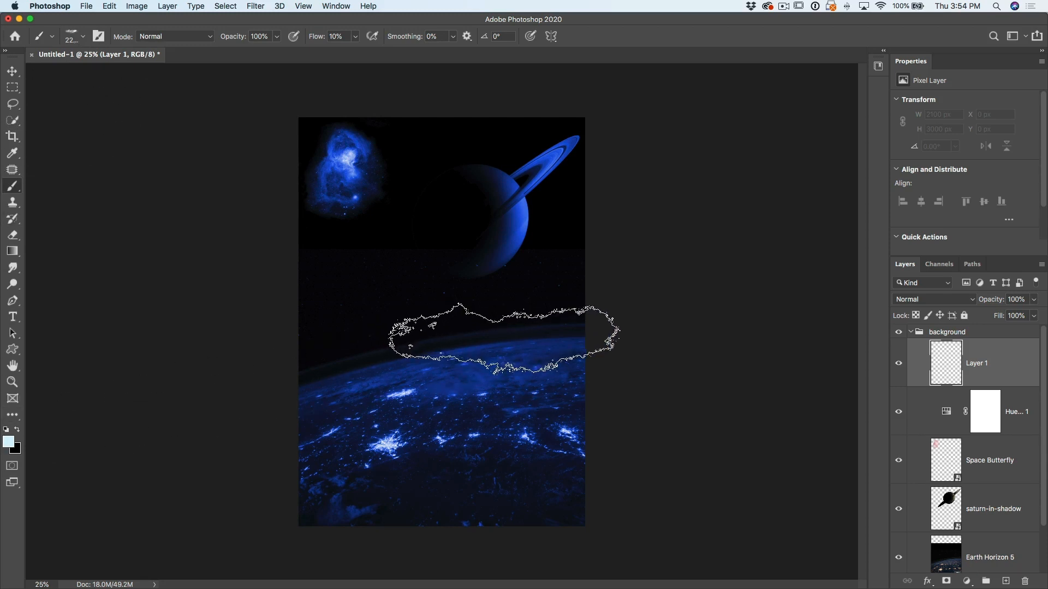
Step: Undo a faint first cloud stamp, raise the brush flow to 100%, and stamp the cloud over the right part of Earth's horizon
left_click_drag(507, 333, 762, 268)
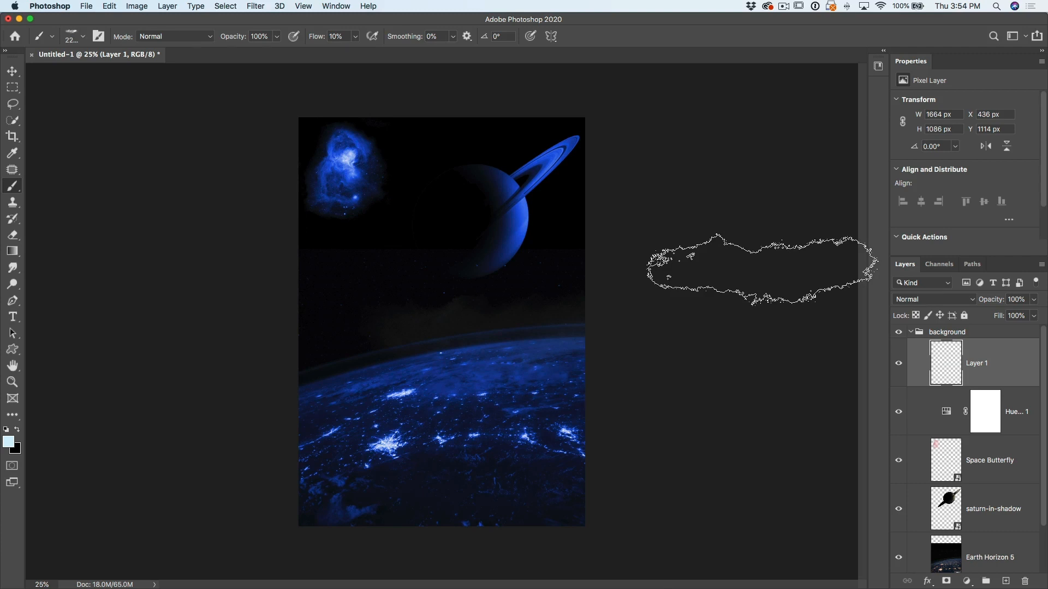
key("cmd+d")
mouse_move(774, 284)
left_mouse_down()
mouse_move(531, 197)
mouse_move(216, 52)
mouse_move(334, 38)
mouse_move(479, 48)
left_mouse_up()
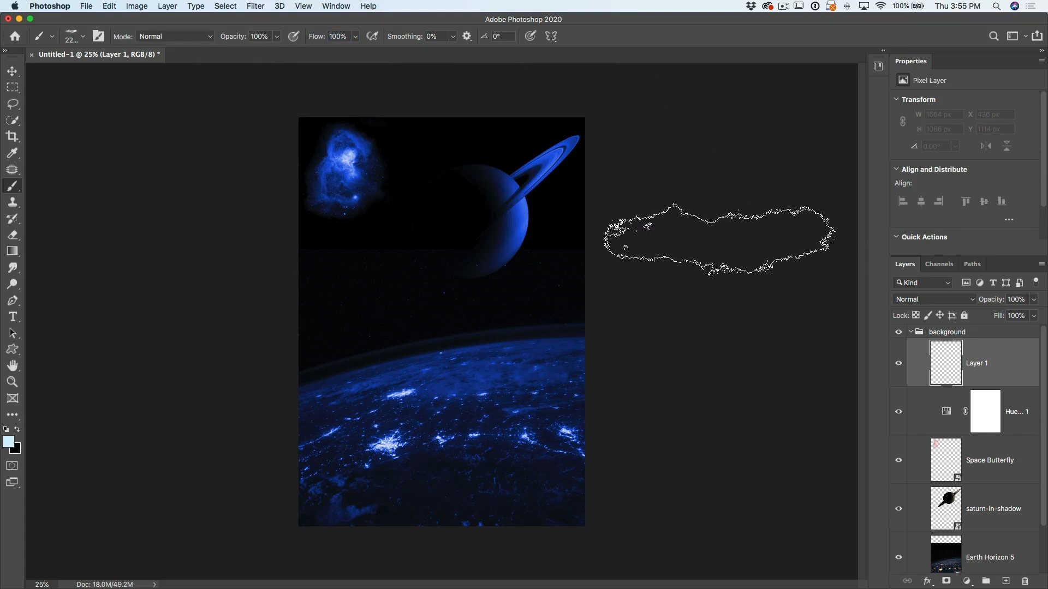
left_click(486, 332)
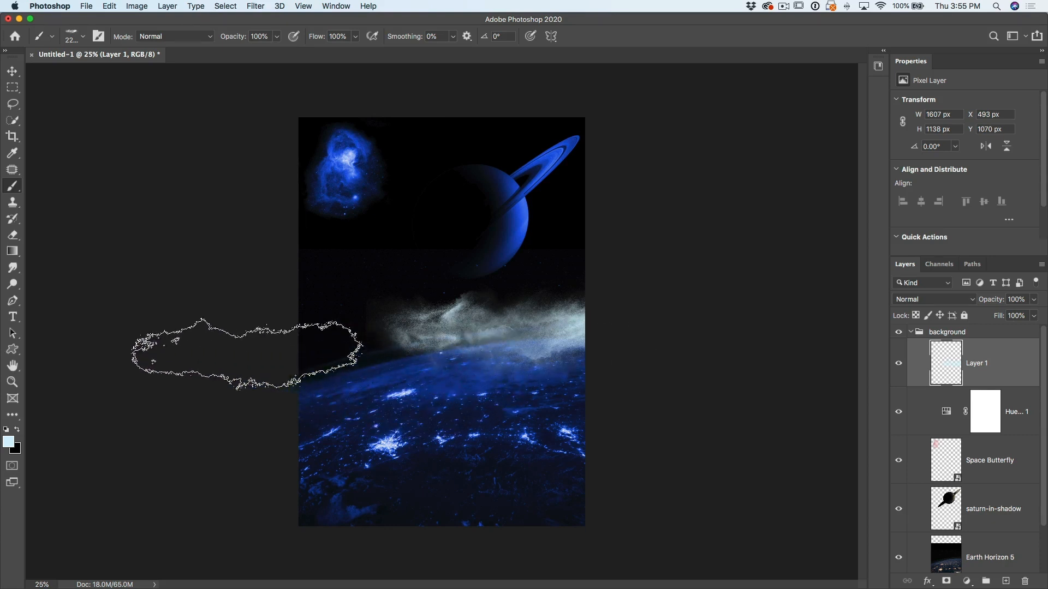
Step: Change the foreground colour to a slightly deeper light blue, about #b3daf2, and return to the Brush tool
left_click(8, 442)
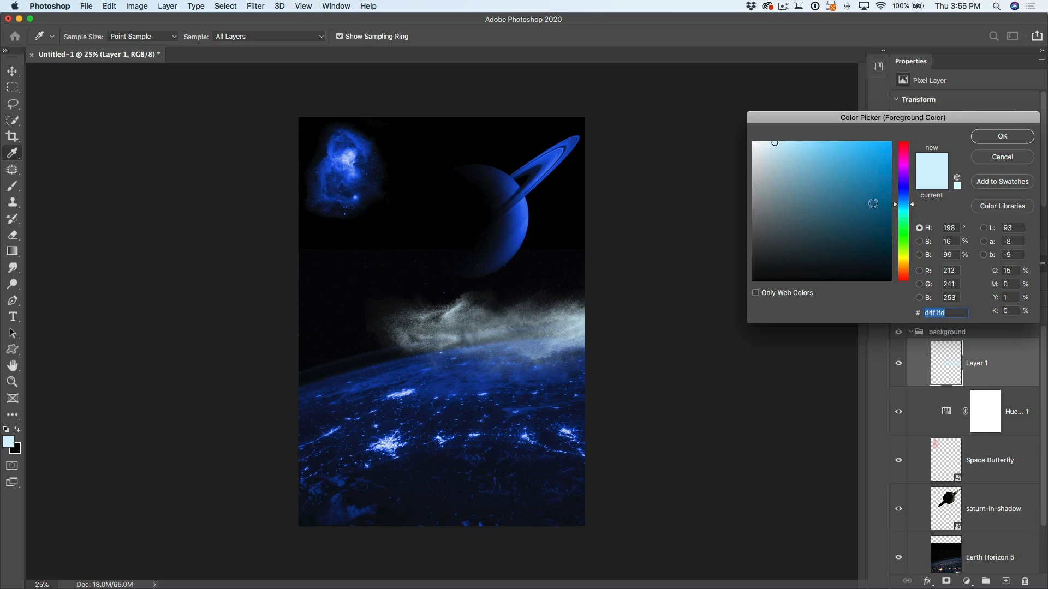
left_click_drag(895, 206, 895, 203)
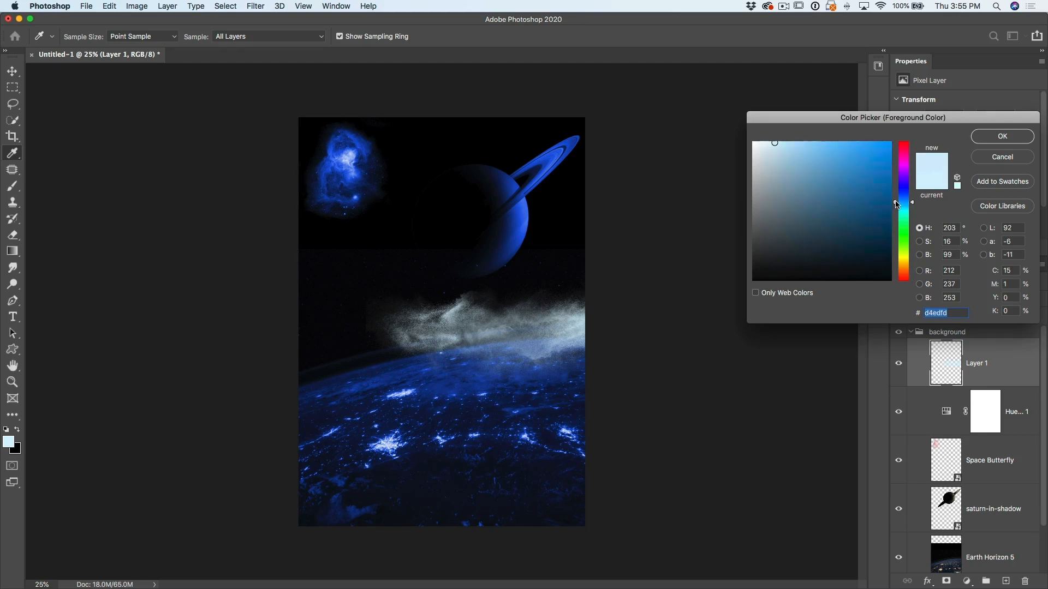
left_click_drag(784, 146, 788, 148)
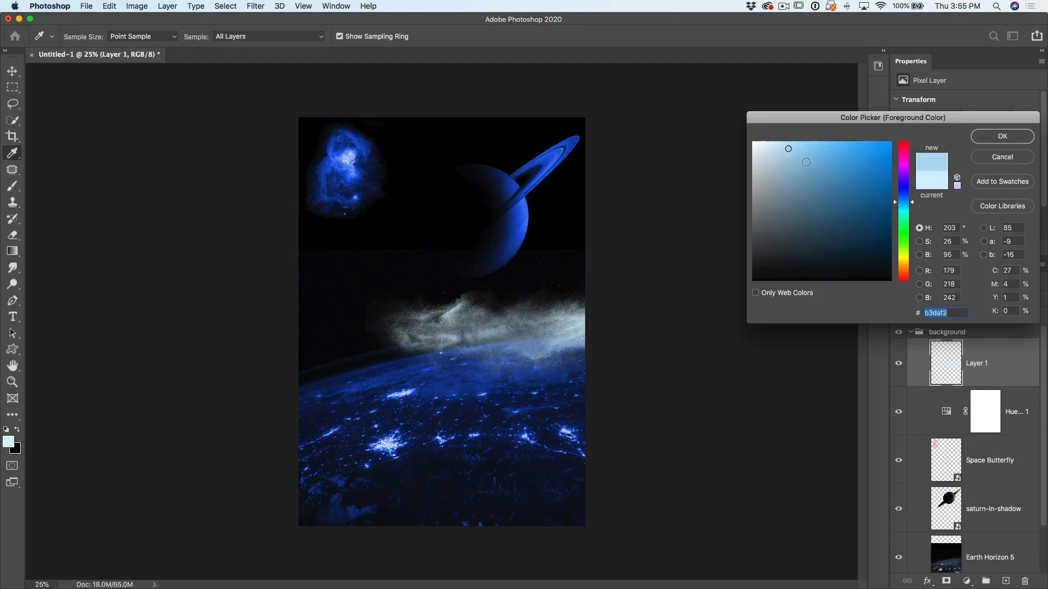
left_click_drag(896, 205, 896, 205)
left_click(1002, 137)
key("b")
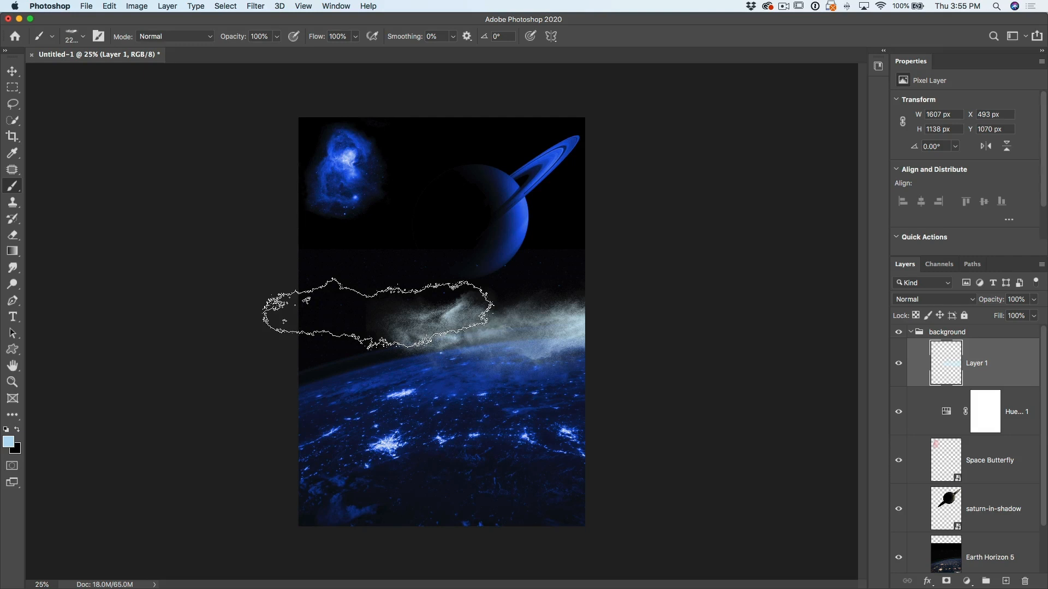
Step: Rotate the cloud brush to 12° and stamp it along the left part of Earth's horizon
key("Right")
key("Right")
key("Right")
key("Right")
key("Right")
key("Right")
key("Right")
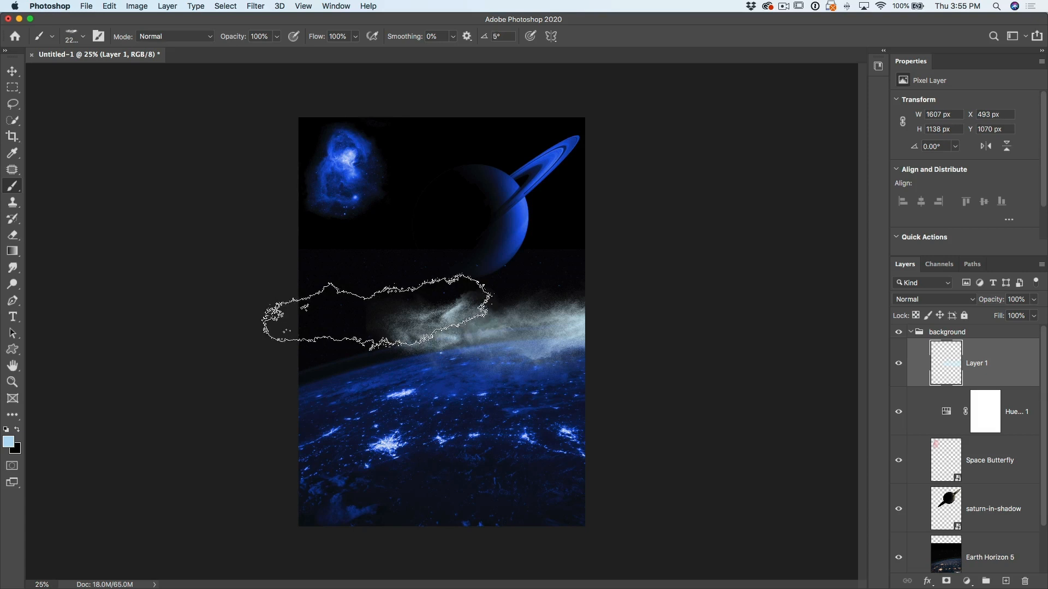
key("Right")
key("Right")
key("Right")
key("Right")
key("Right")
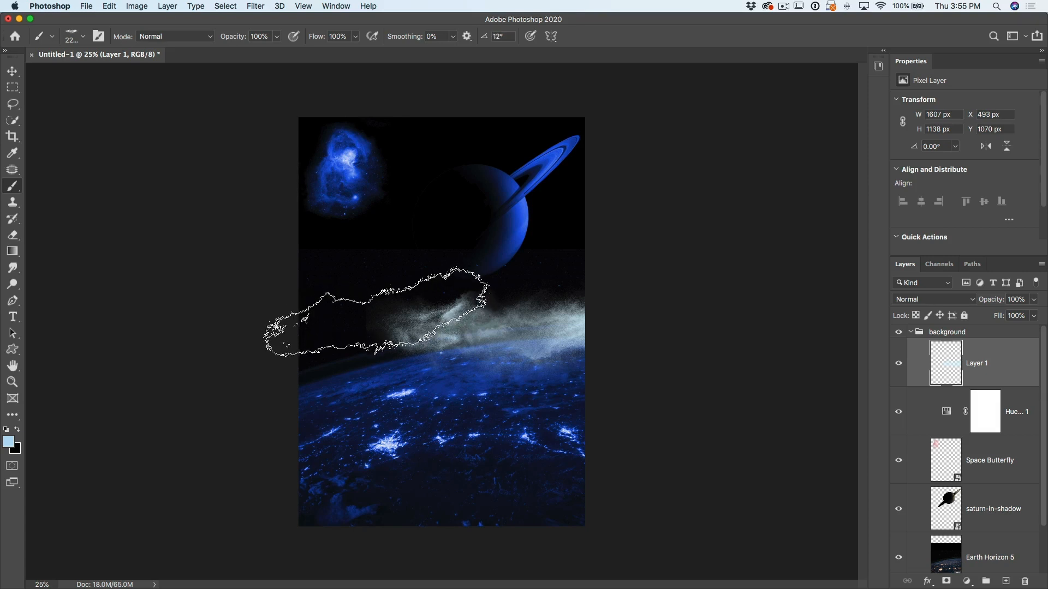
left_click(347, 341)
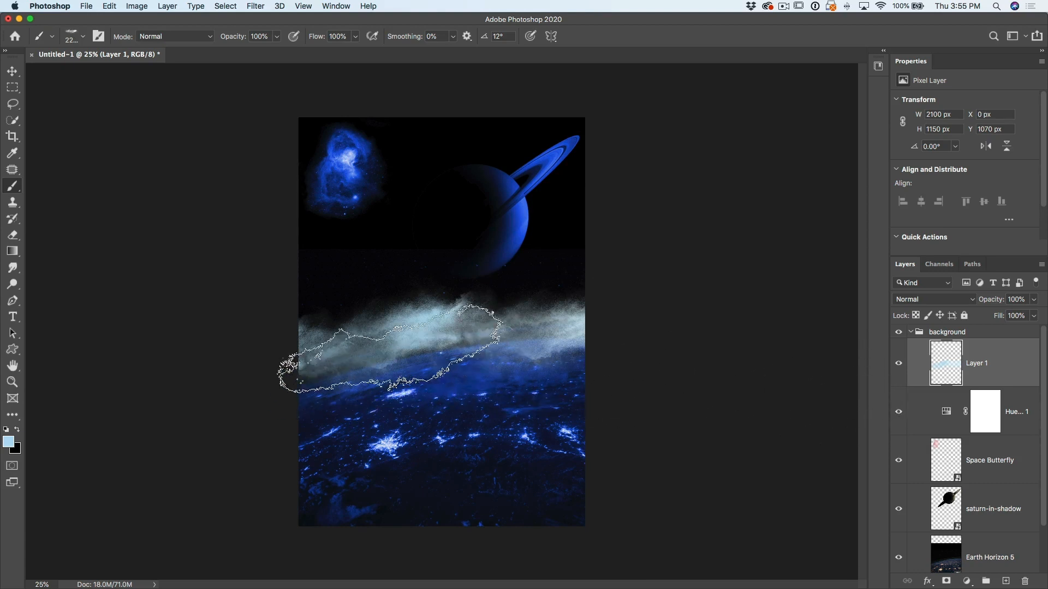
Step: Move the cloud layer directly below the Hue/Saturation adjustment, select the adjustment's mask, and compare the scene with the adjustment off and on
left_click(11, 73)
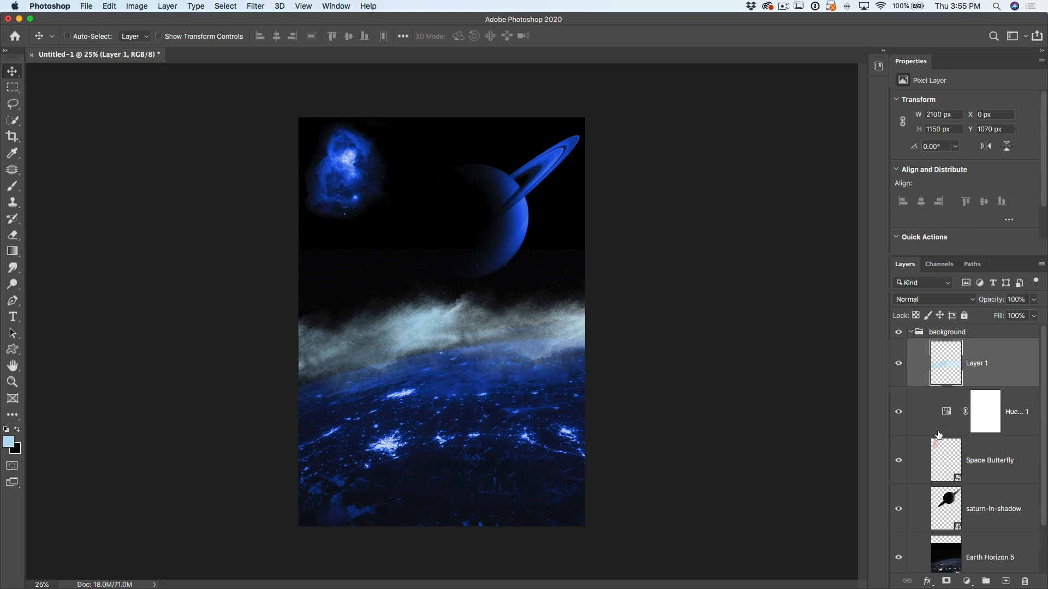
left_click_drag(950, 368, 949, 436)
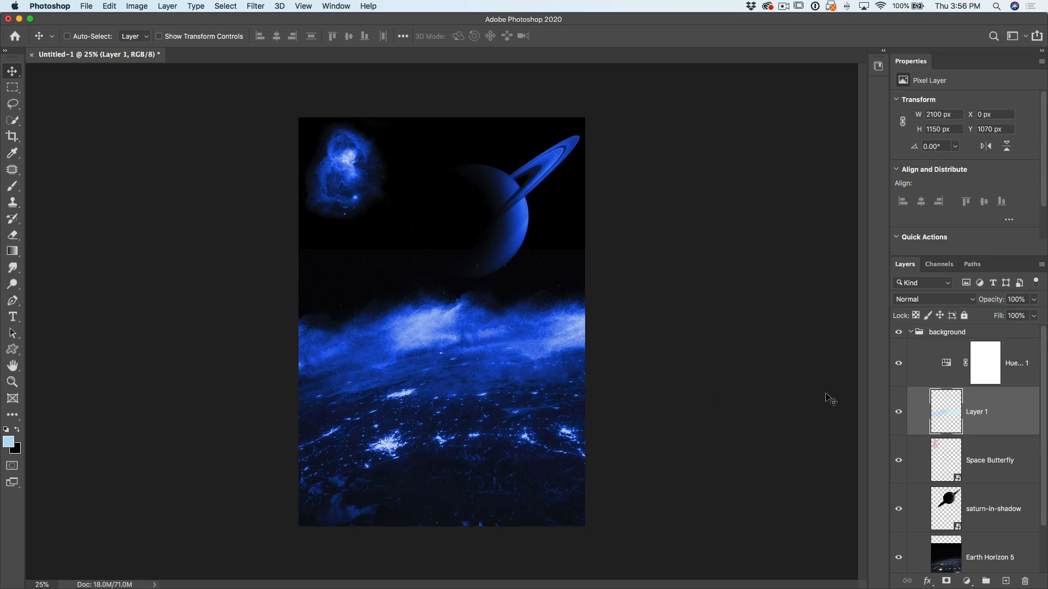
left_click(983, 363)
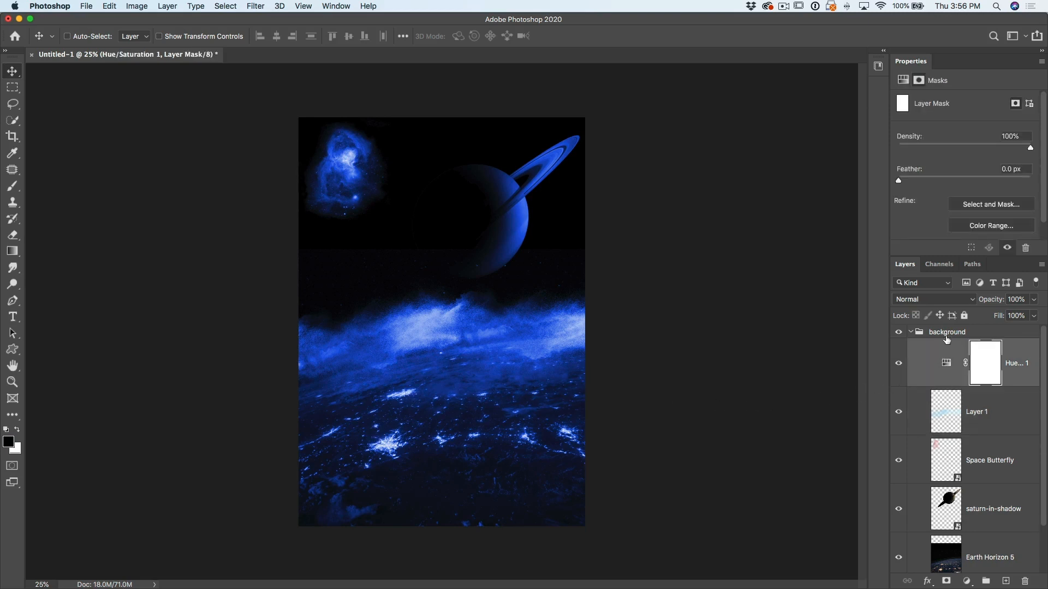
left_click(899, 363)
left_click(899, 364)
Step: Switch the Brush tool to a soft round tip with 0% hardness from General Brushes
left_click(12, 186)
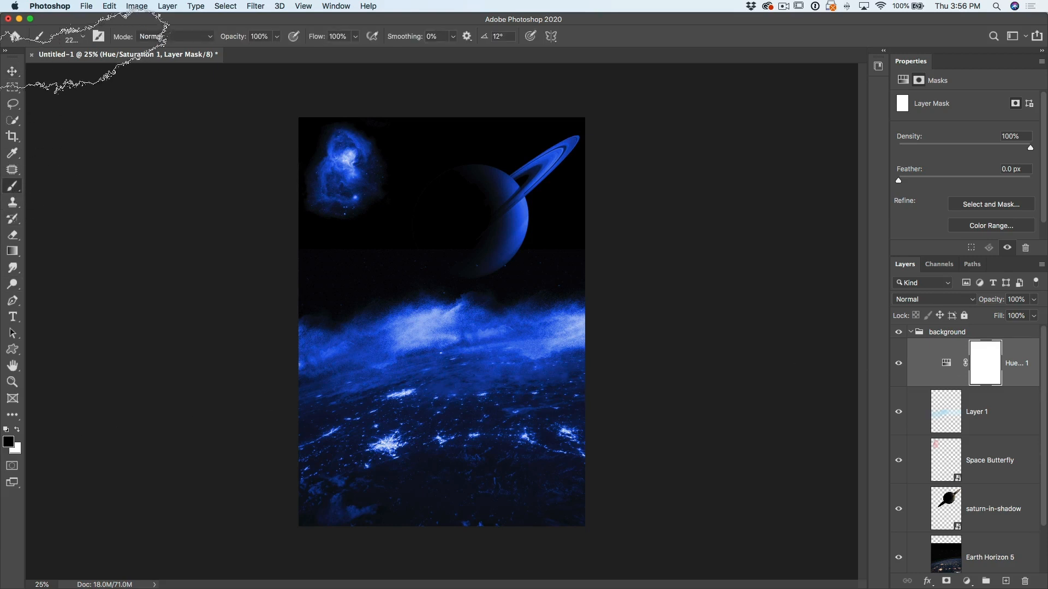
left_click(84, 37)
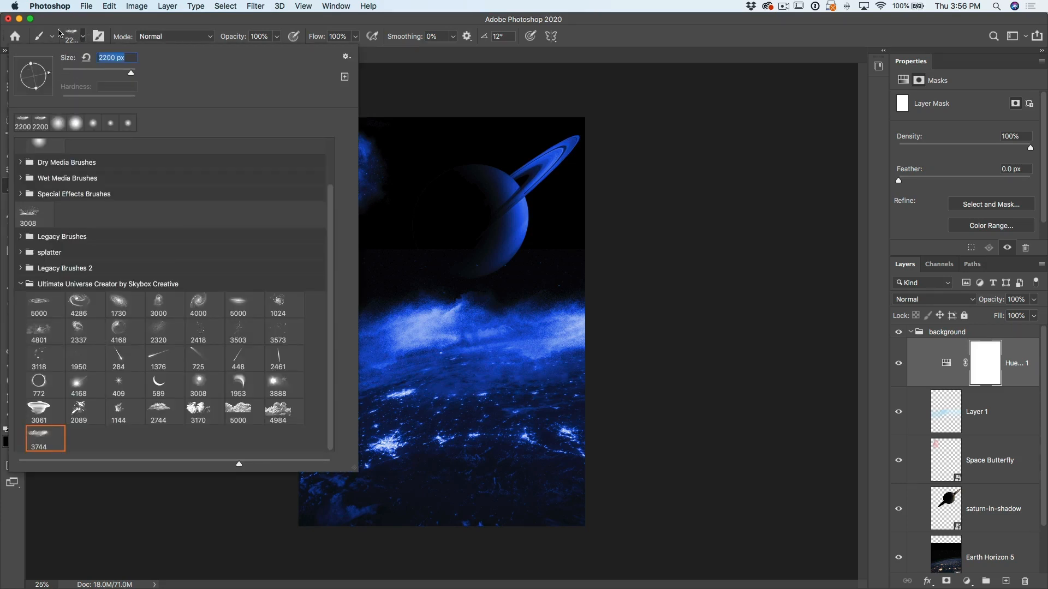
scroll(216, 194, "up", 2)
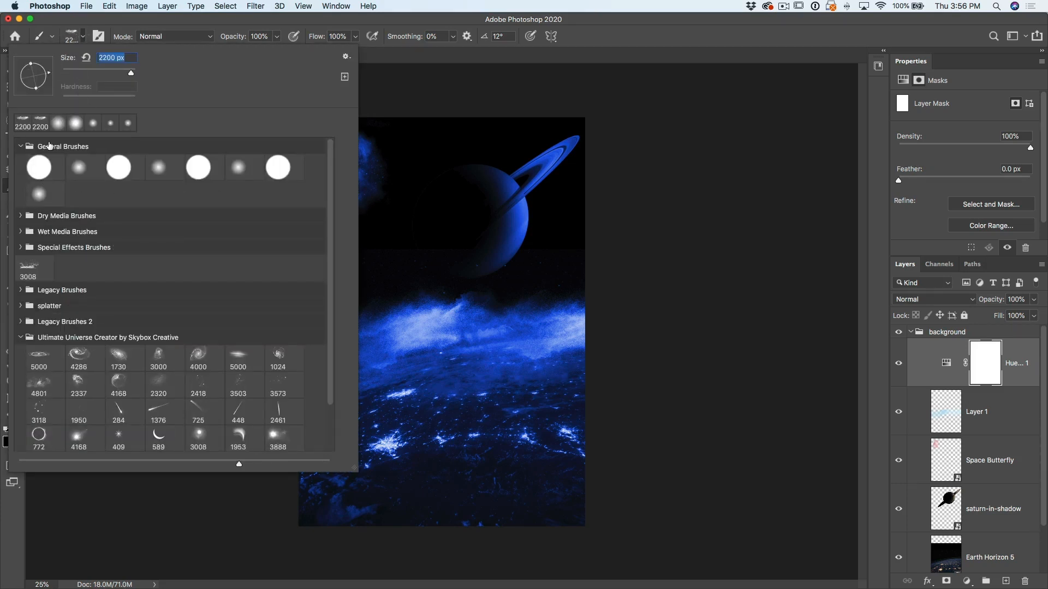
left_click(77, 163)
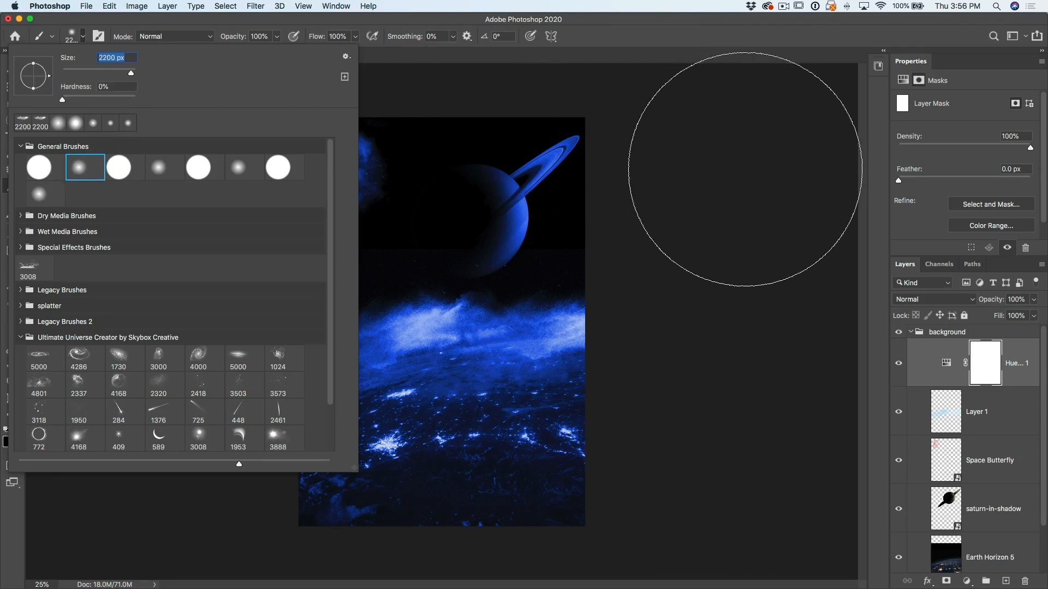
key("Return")
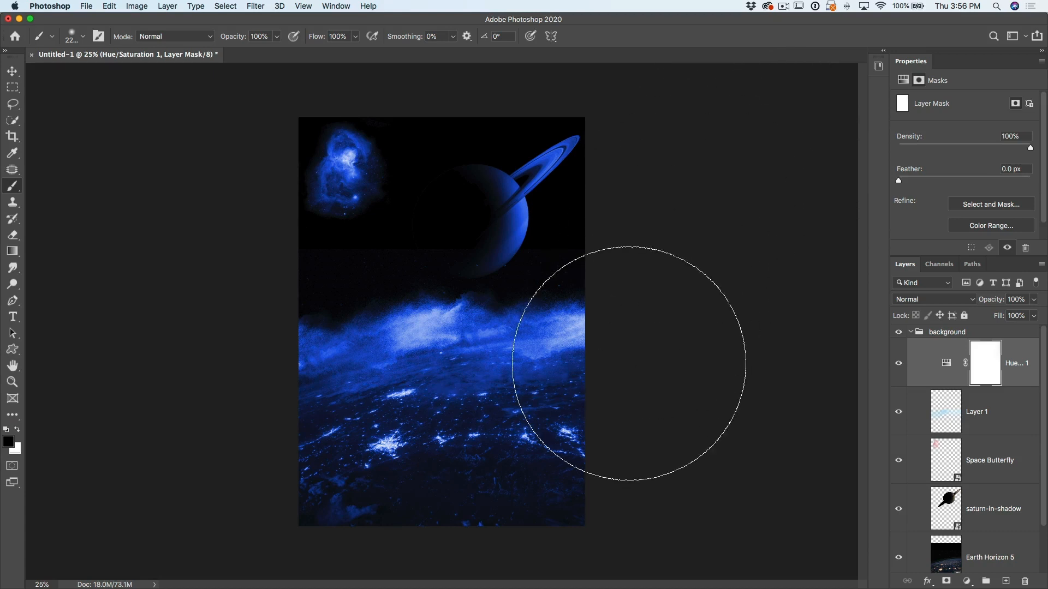
Step: Paint black with the soft brush at 1400 px on the Hue/Saturation mask over the lower Earth to reveal its original city-light colours
key("bracketleft")
key("bracketleft")
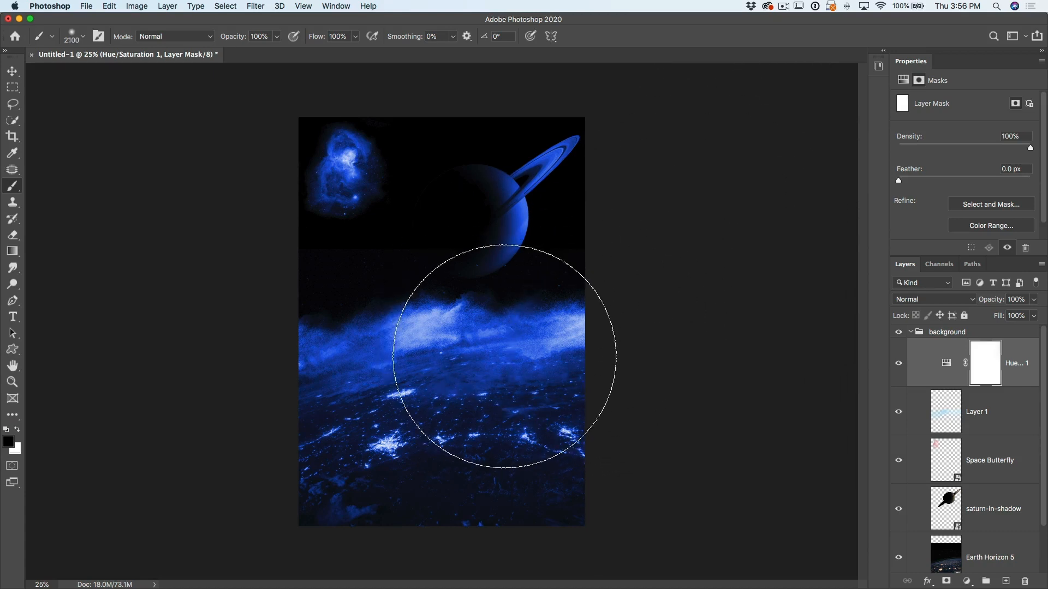
key("bracketleft")
key("bracketleft")
key("bracketleft")
key("bracketleft")
key("bracketleft")
key("bracketleft")
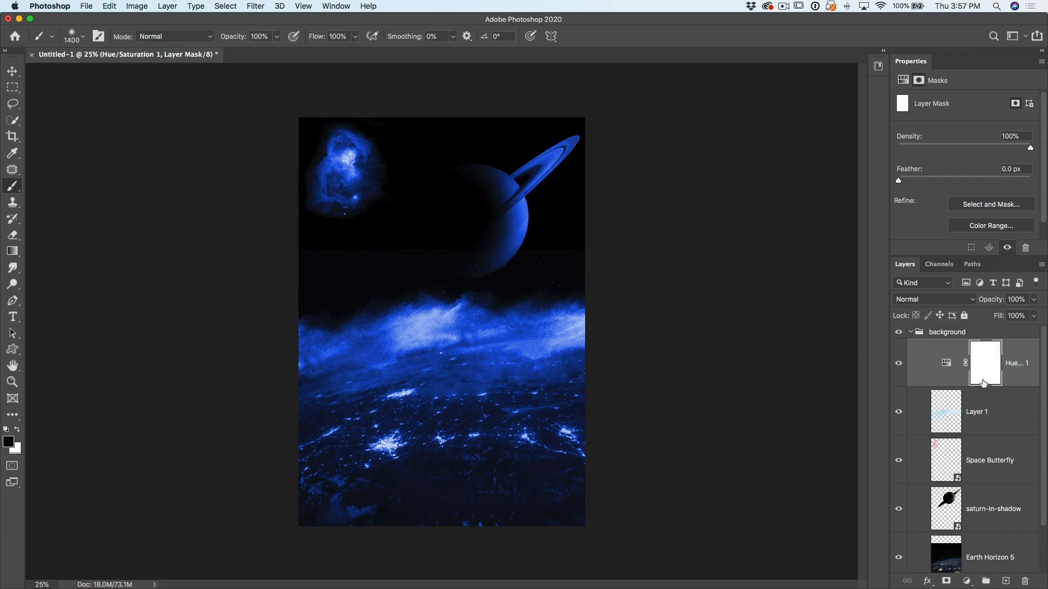
mouse_move(568, 510)
left_mouse_down()
mouse_move(471, 479)
mouse_move(347, 485)
mouse_move(425, 448)
mouse_move(589, 418)
mouse_move(372, 445)
mouse_move(348, 481)
mouse_move(589, 495)
mouse_move(404, 484)
left_mouse_up()
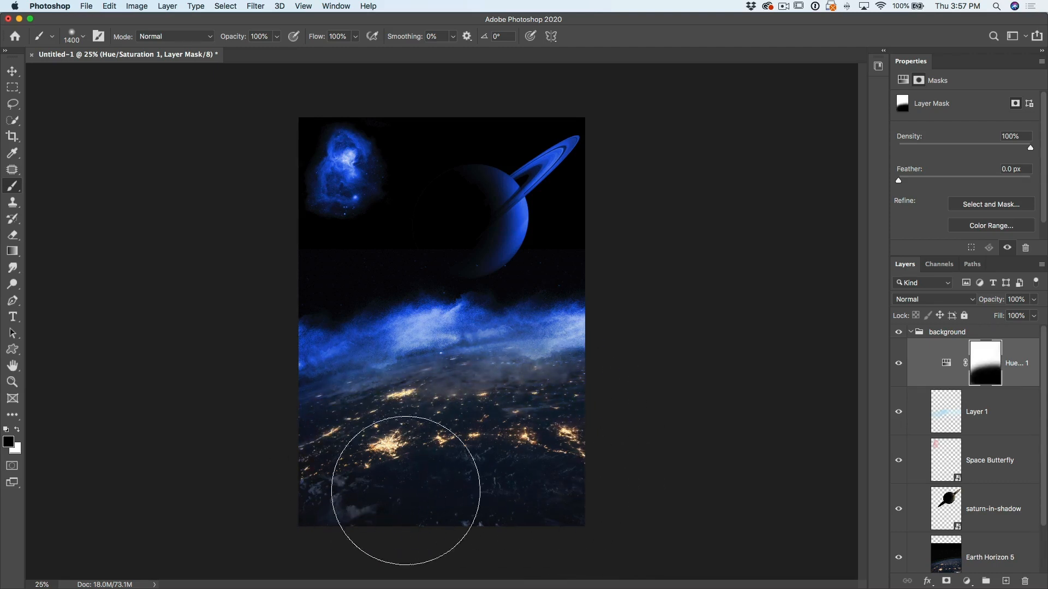
Step: Add a Vibrance adjustment layer directly above the Earth Horizon 5 layer
left_click(12, 71)
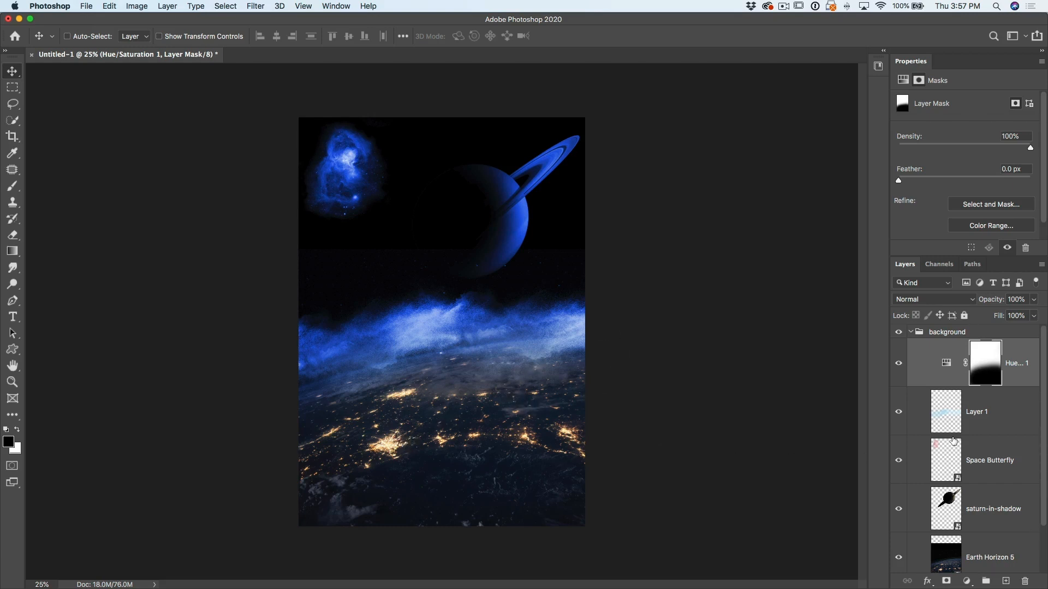
scroll(988, 424, "down", 2)
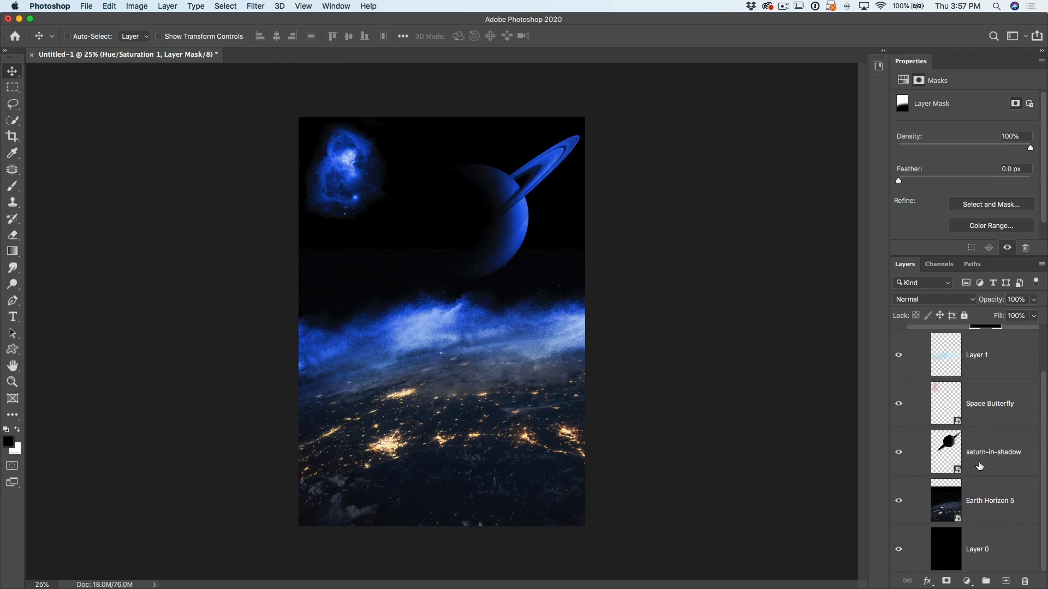
left_click(978, 501)
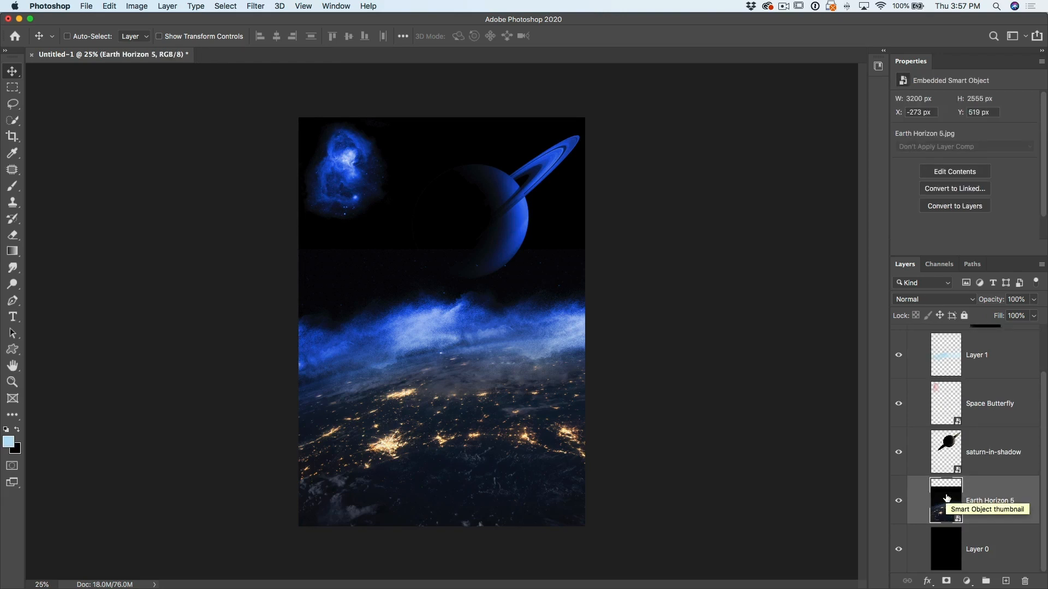
left_click(968, 581)
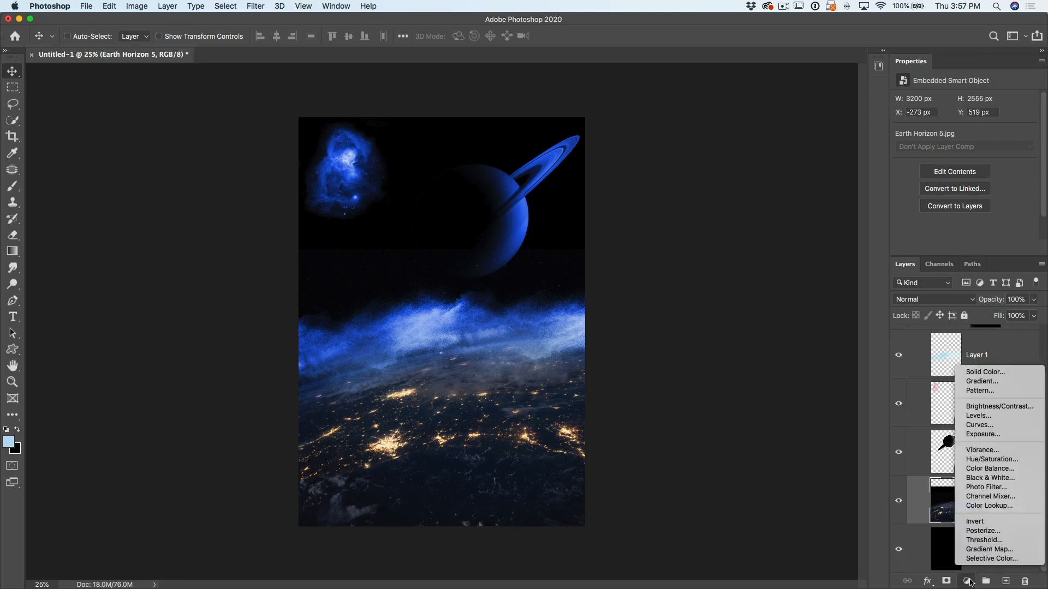
left_click(996, 450)
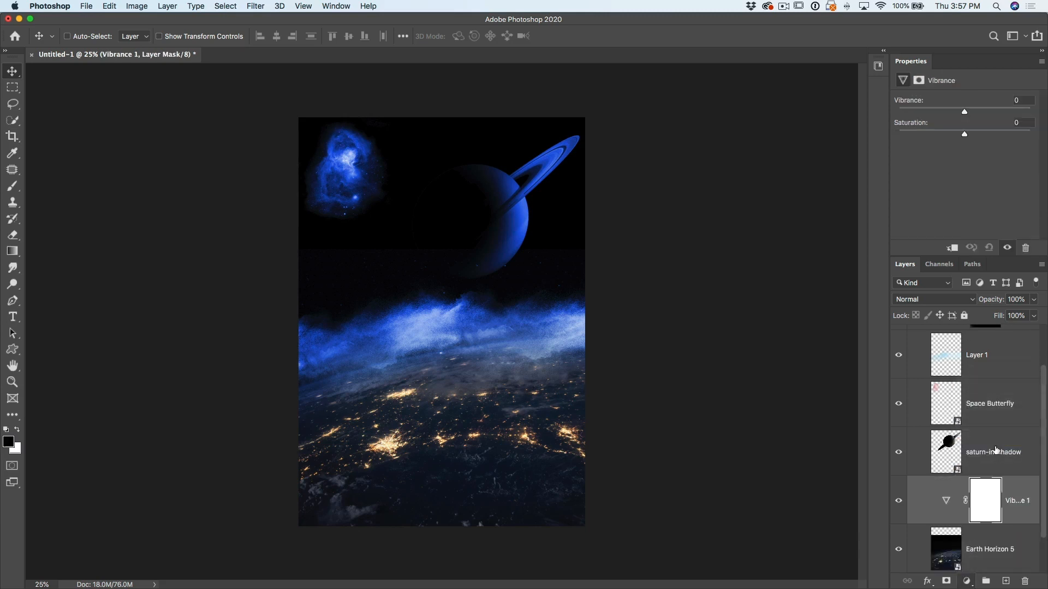
scroll(987, 469, "down", 2)
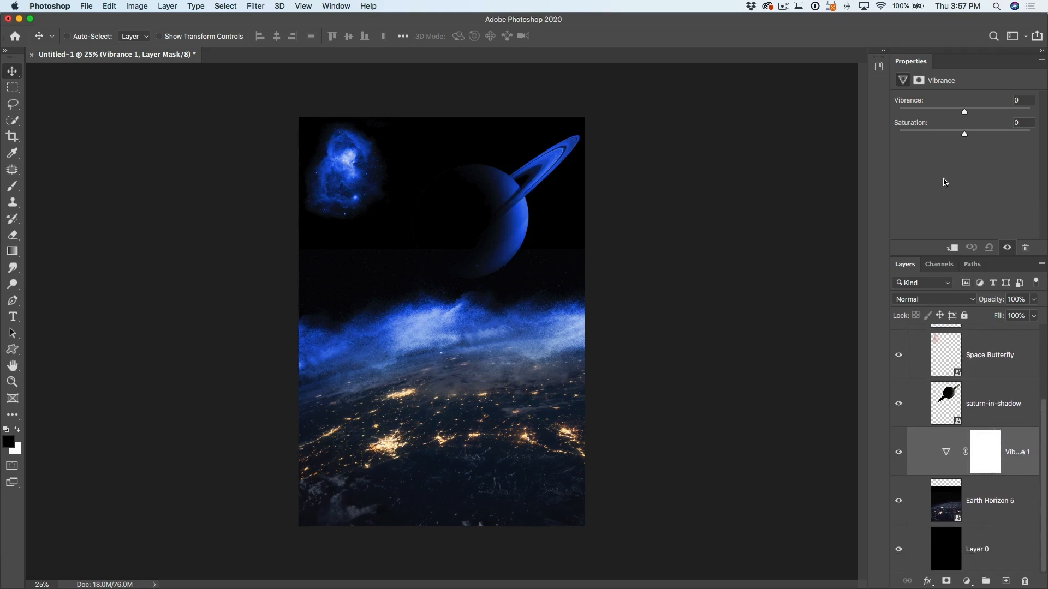
Step: Set the adjustment's Vibrance to +82 and Saturation to +36, and clip it to the Earth Horizon 5 layer
left_click_drag(965, 114, 1018, 121)
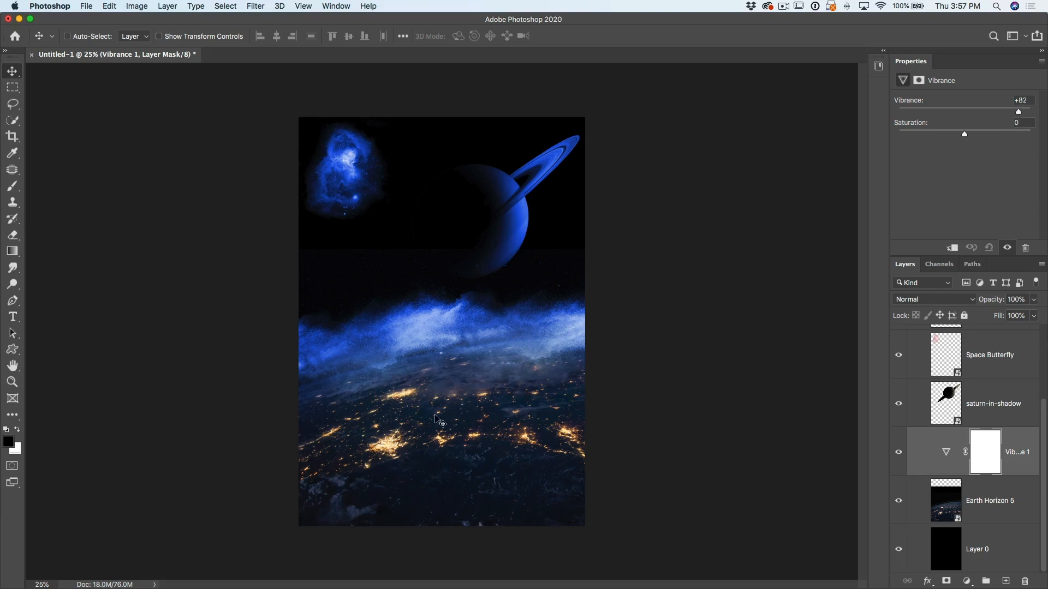
left_click_drag(964, 135, 989, 145)
left_click(943, 476, "alt")
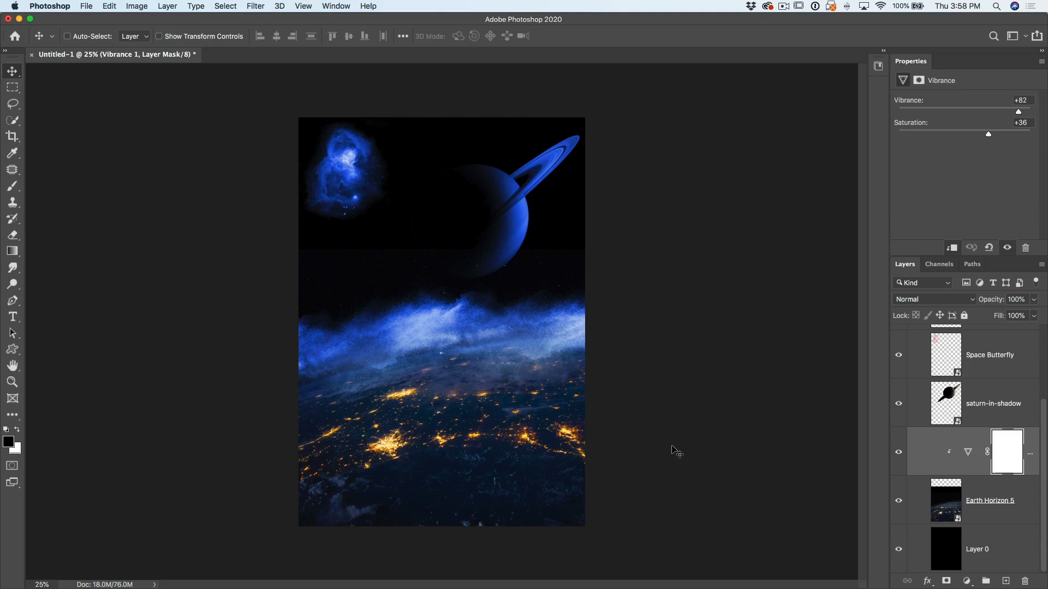
Step: Switch to Adobe Bridge, preview the chair, floating and standing astronaut images, and place Astronaut Floating.png in the Photoshop composite
key("super+Tab")
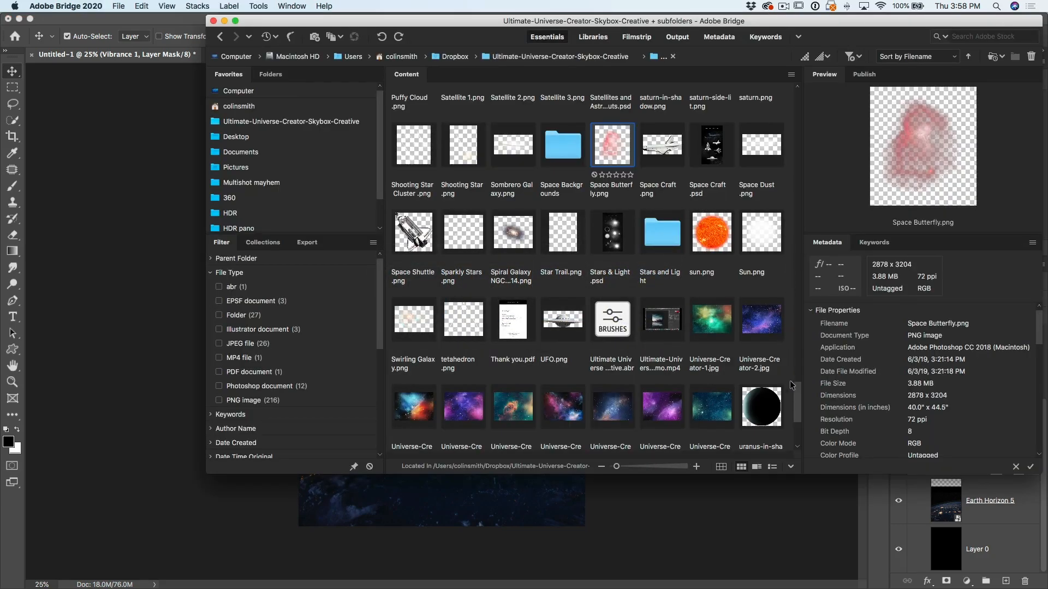
scroll(800, 388, "up", 4)
left_click_drag(800, 381, 800, 206)
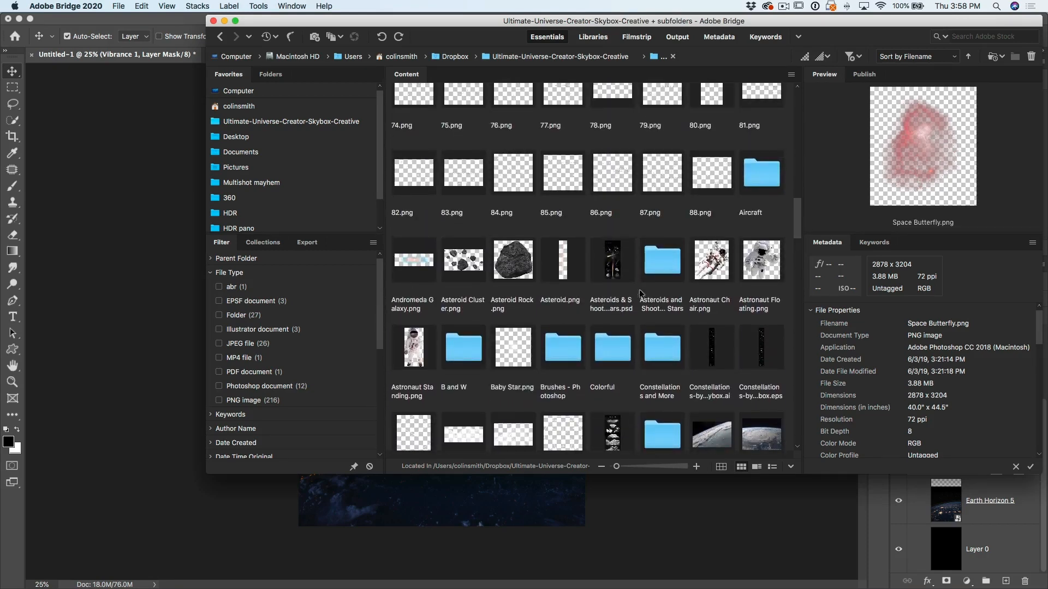
left_click(714, 258)
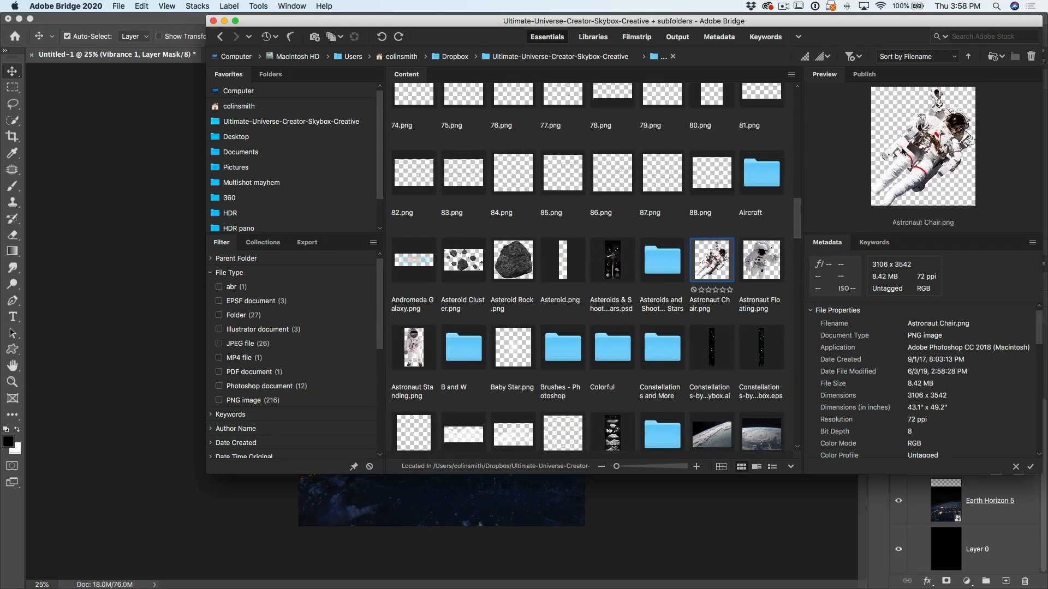
left_click(775, 254)
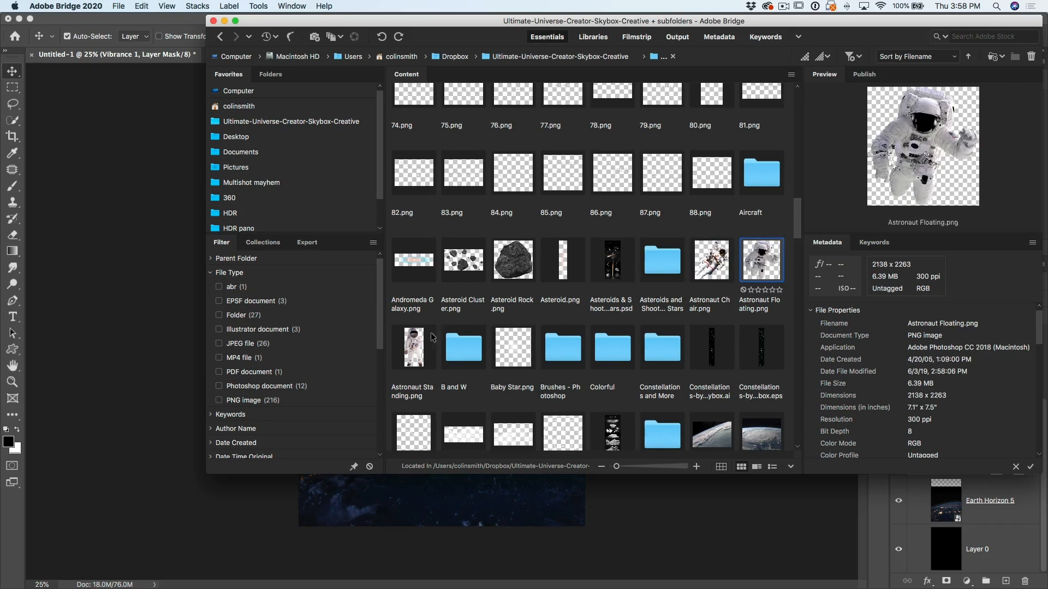
left_click(418, 345)
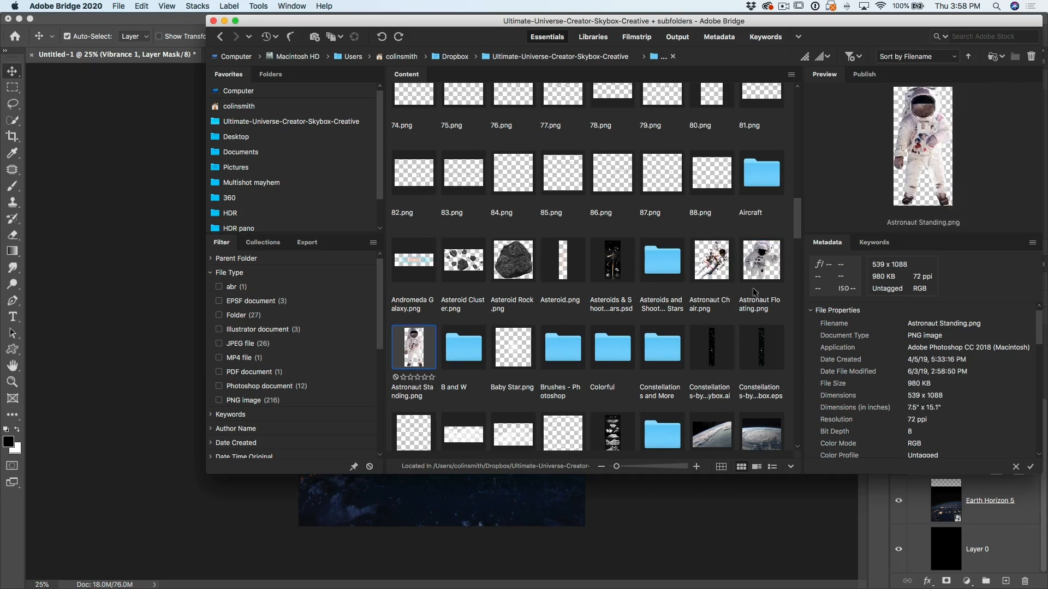
left_click(767, 266)
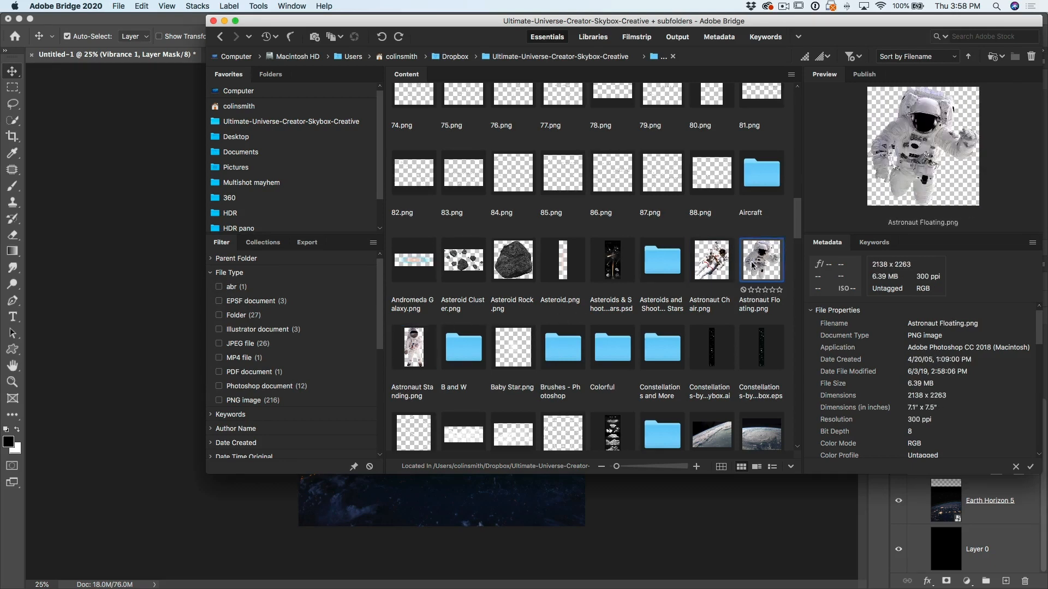
left_click_drag(763, 259, 452, 493)
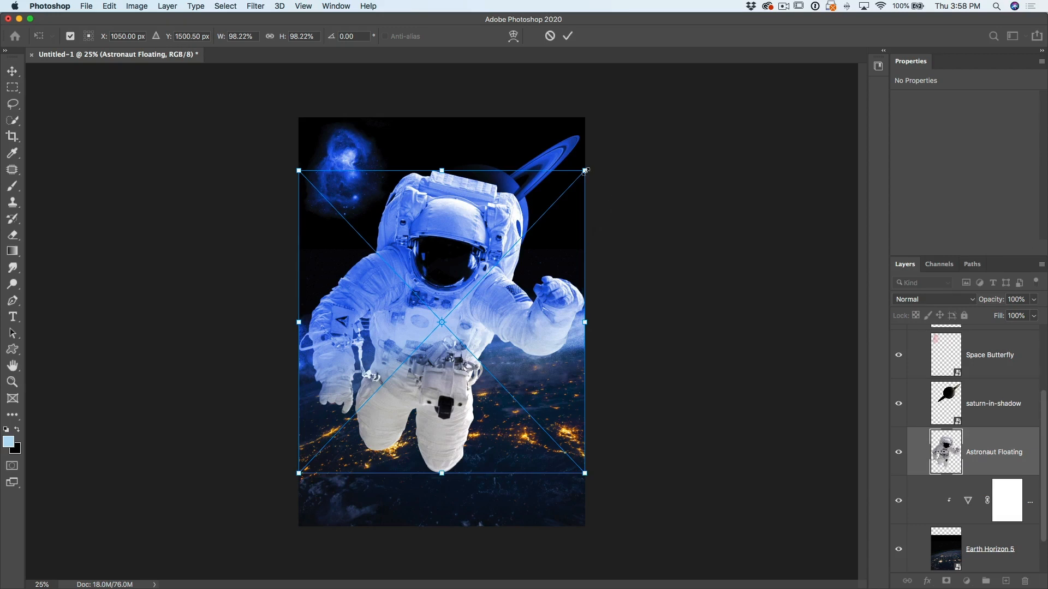
Step: Scale the placed astronaut to about 72% and position it over the lower-left part of the Earth
left_click_drag(585, 171, 482, 293)
left_click_drag(356, 388, 379, 413)
left_click_drag(500, 312, 536, 279)
left_click_drag(464, 339, 458, 345)
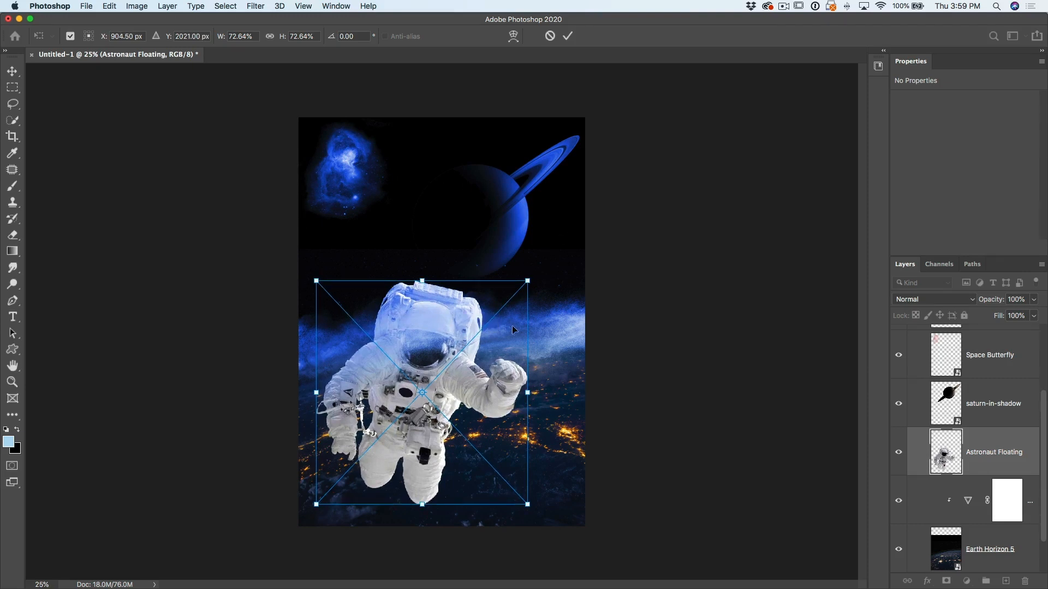
left_click_drag(528, 282, 525, 284)
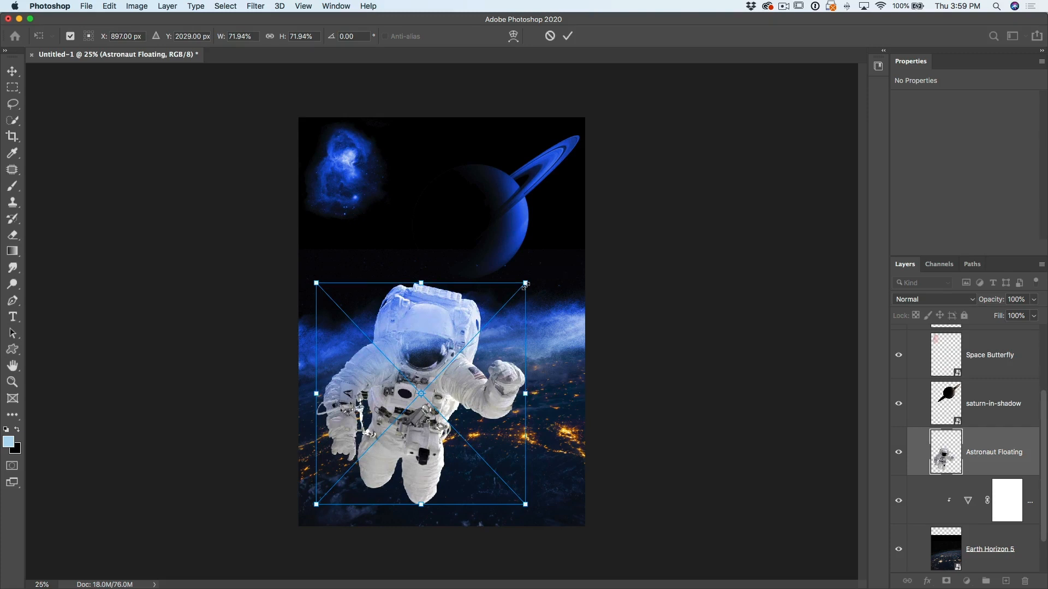
key("Return")
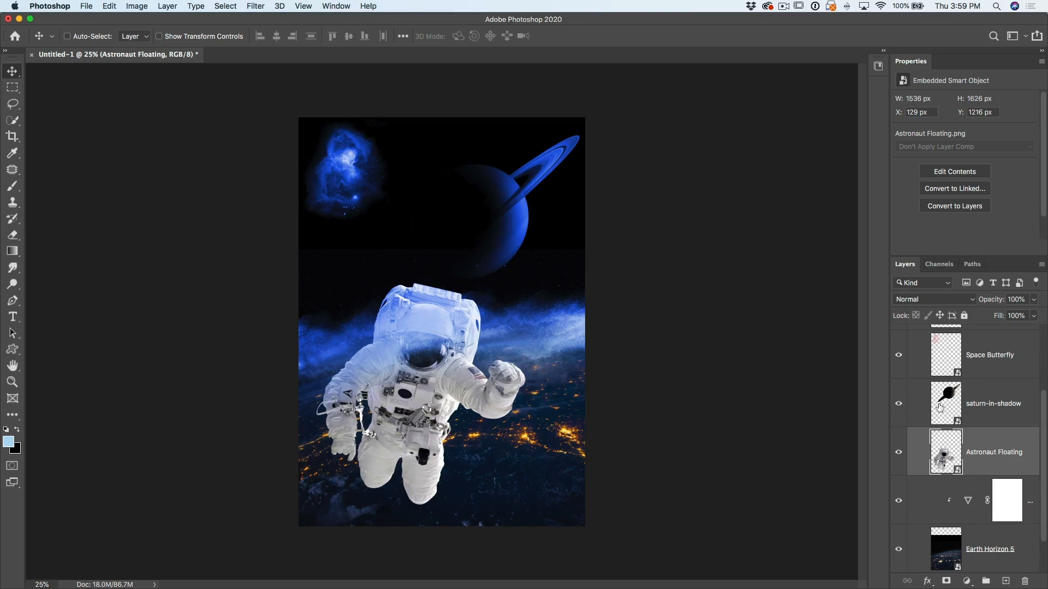
Step: Move the Astronaut Floating layer above the background group and collapse the group
left_click_drag(987, 454, 970, 327)
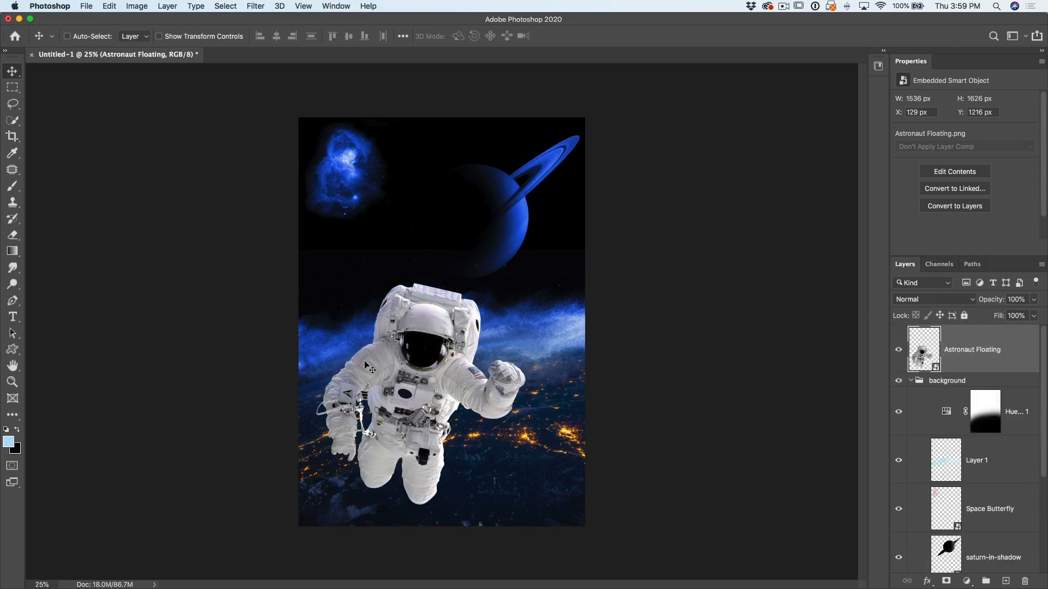
left_click(911, 381)
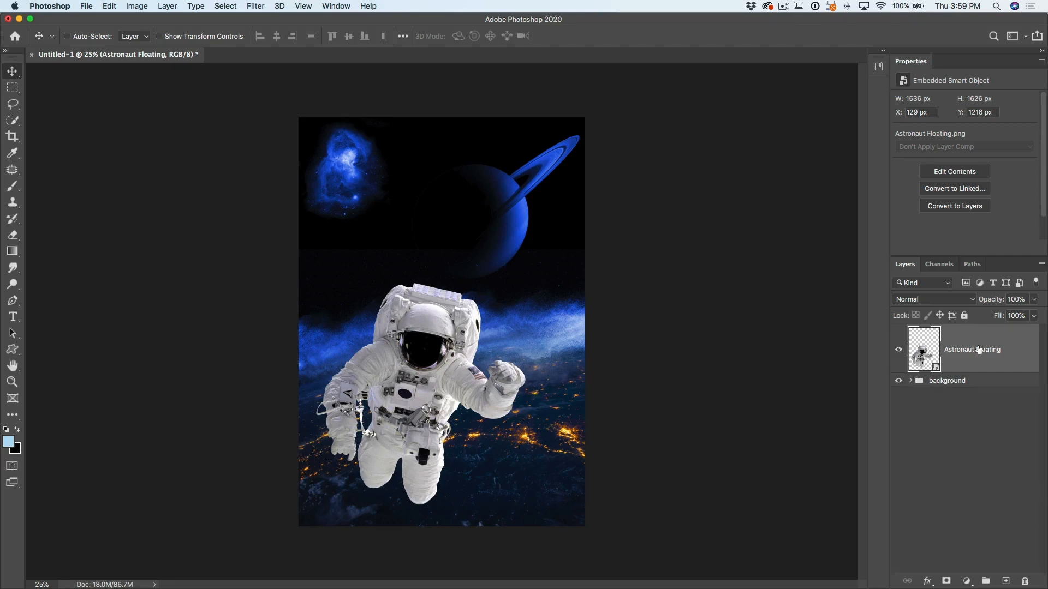
left_click_drag(413, 368, 412, 367)
Step: Add a Hue/Saturation adjustment clipped to the astronaut, with Colorize on, hue 216, saturation 65 and lightness -10
left_click(965, 582)
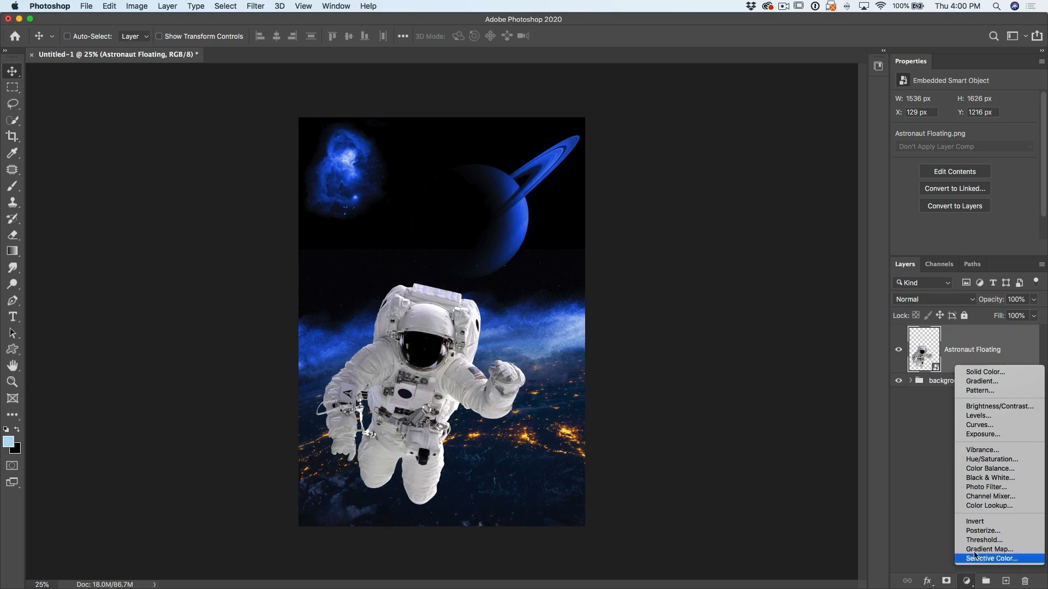
left_click(989, 460)
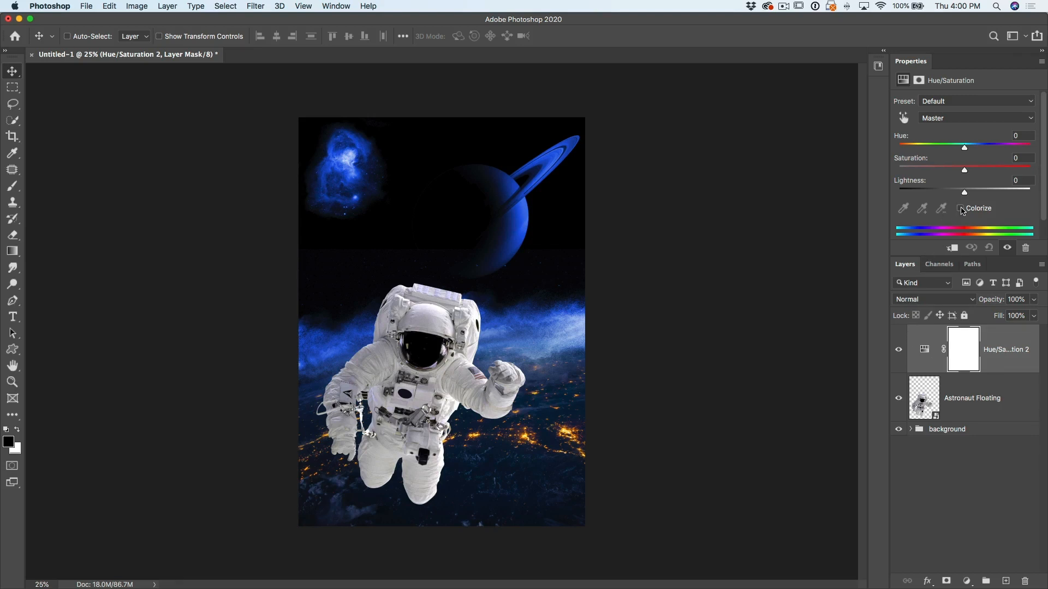
left_click(960, 209)
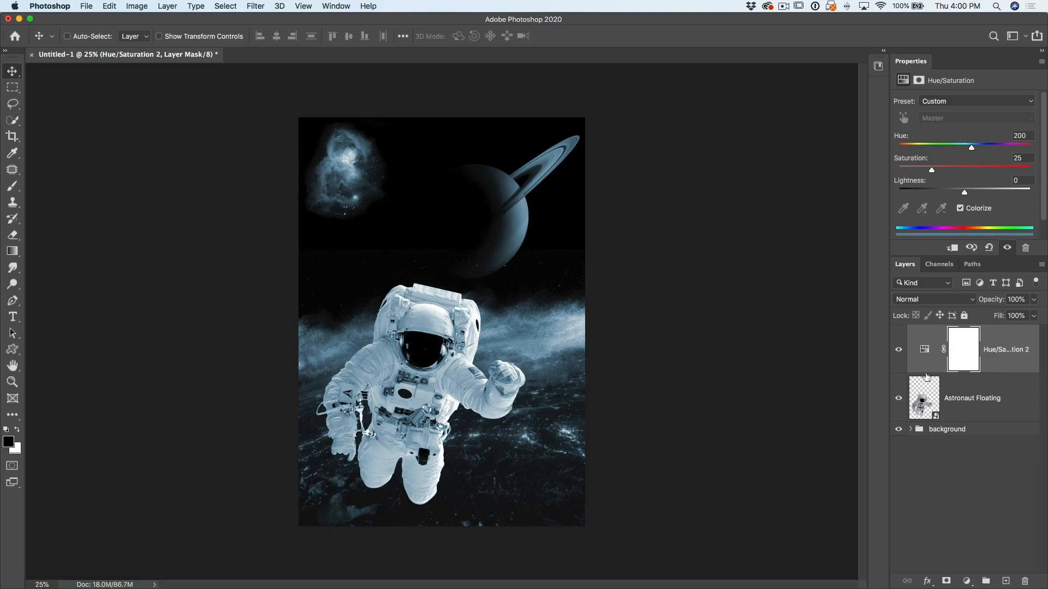
left_click(953, 248)
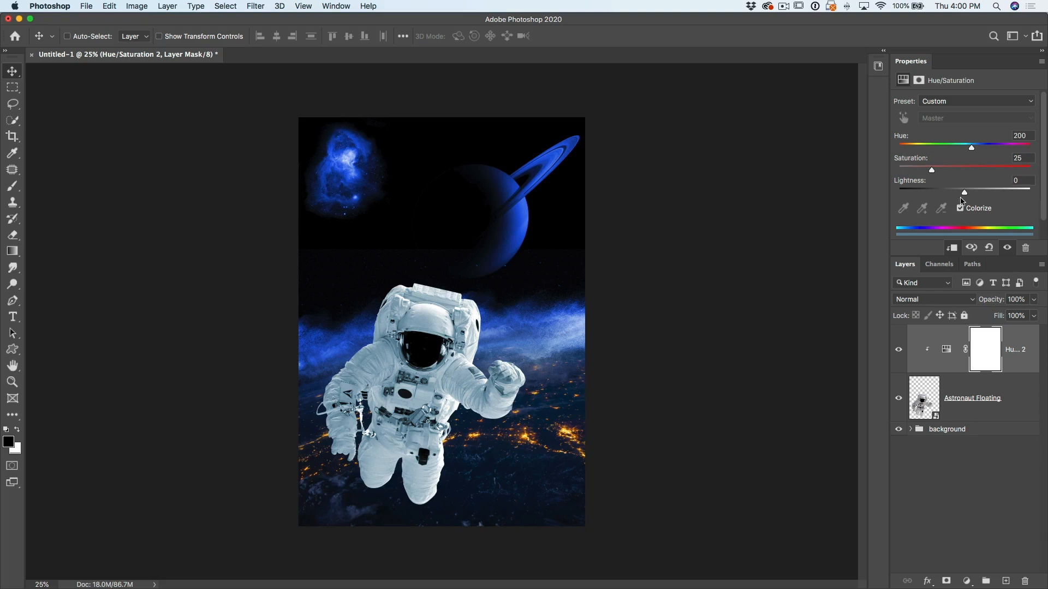
left_click_drag(932, 172, 980, 150)
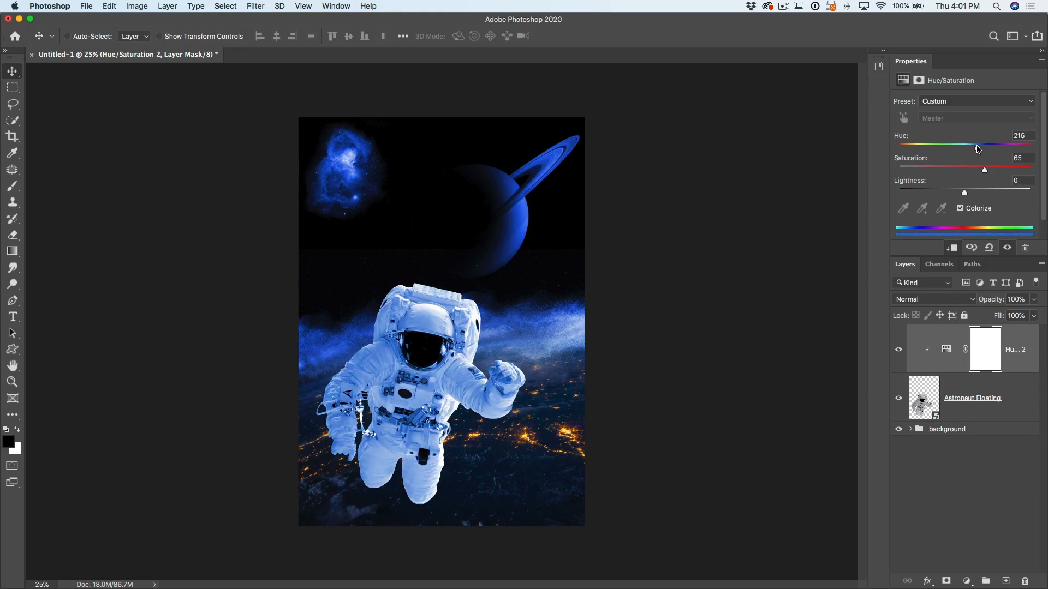
left_click_drag(965, 195, 960, 195)
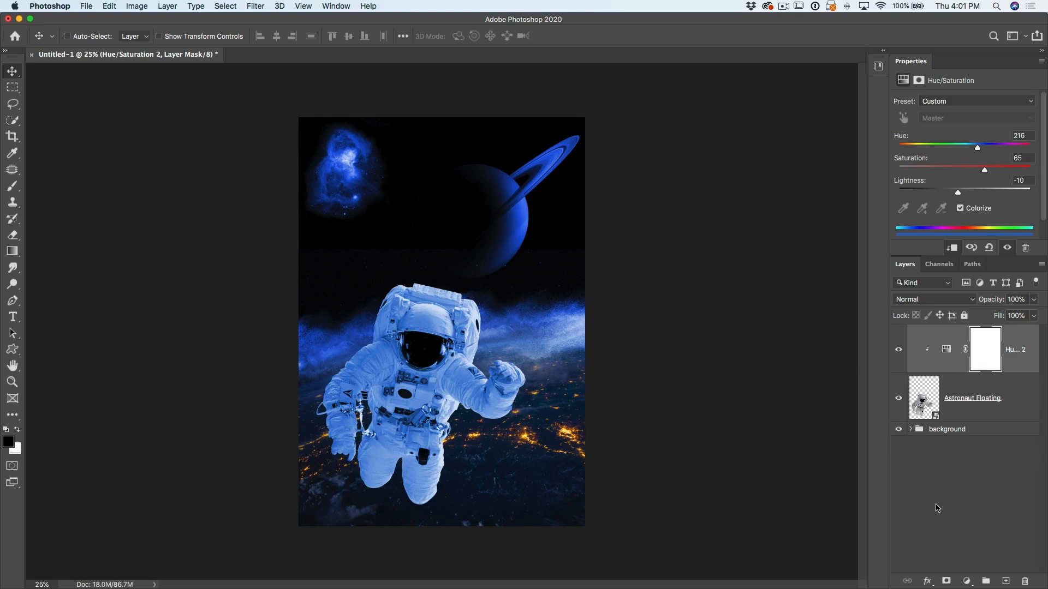
Step: Split the white Blend If slider for This Layer to 63 / 184 on the astronaut's Hue/Saturation adjustment, and hide the adjustment to compare
left_click(928, 581)
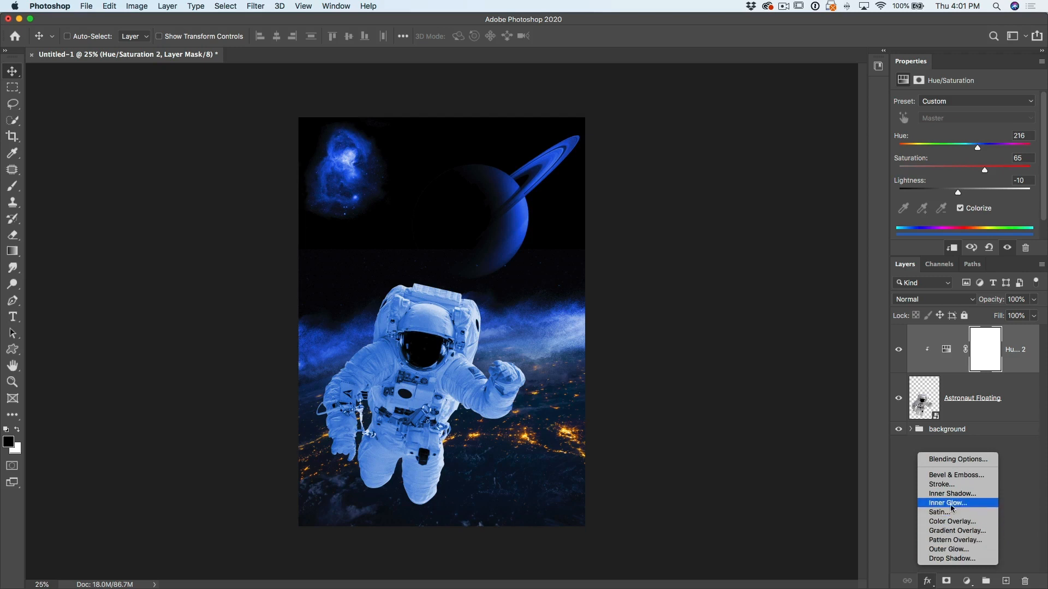
left_click(960, 460)
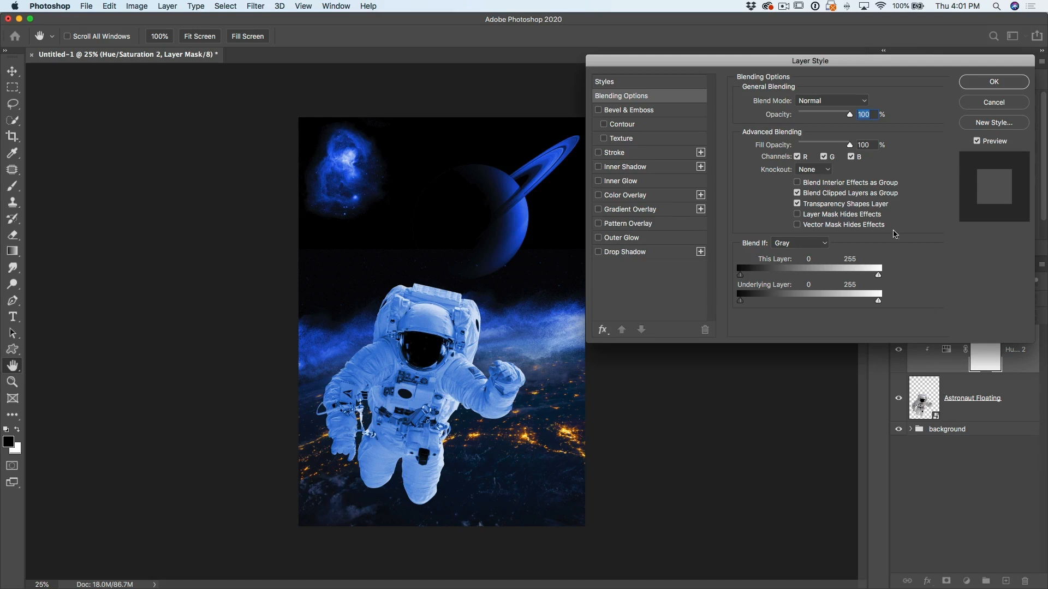
left_click_drag(856, 60, 847, 24)
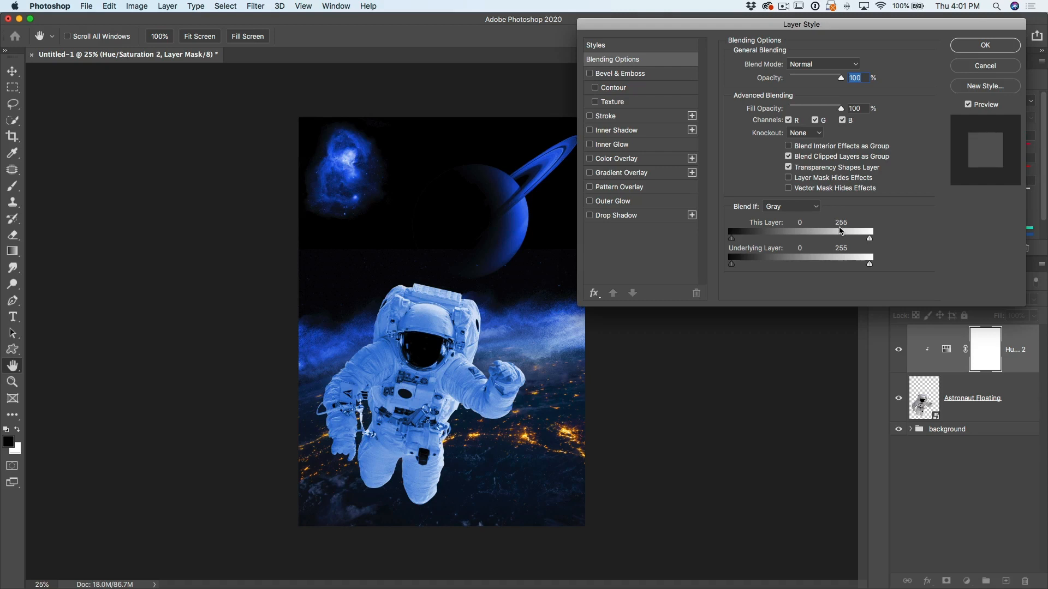
left_click_drag(870, 242, 801, 246)
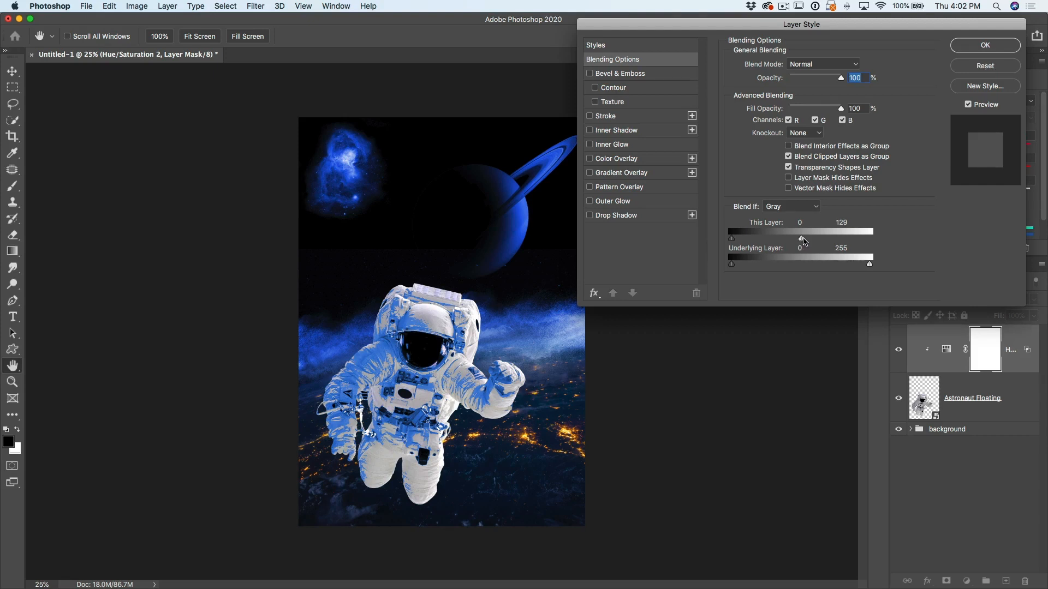
left_click_drag(803, 240, 819, 239)
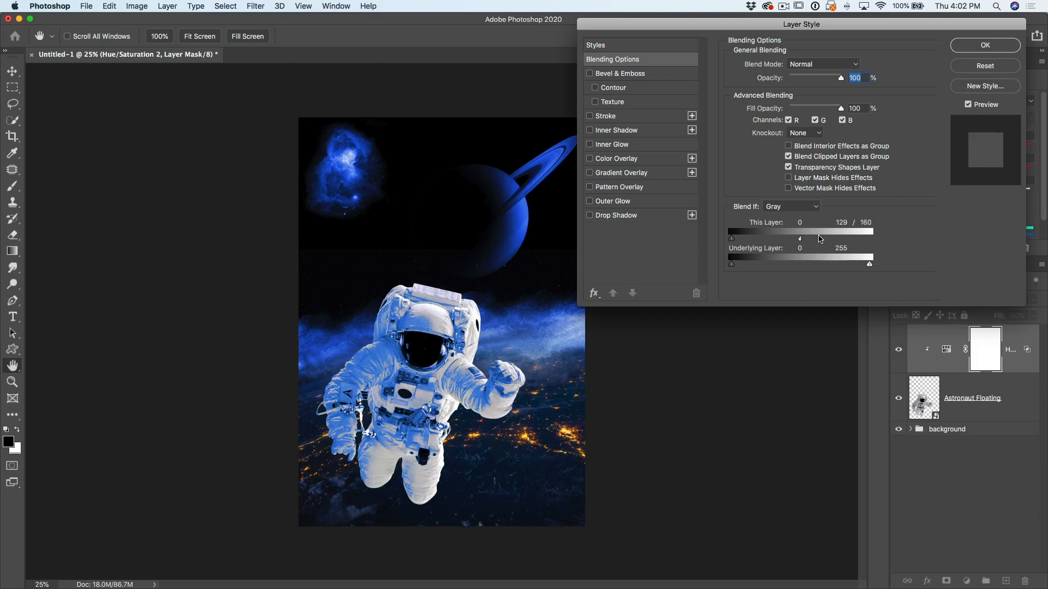
left_click_drag(828, 238, 831, 242)
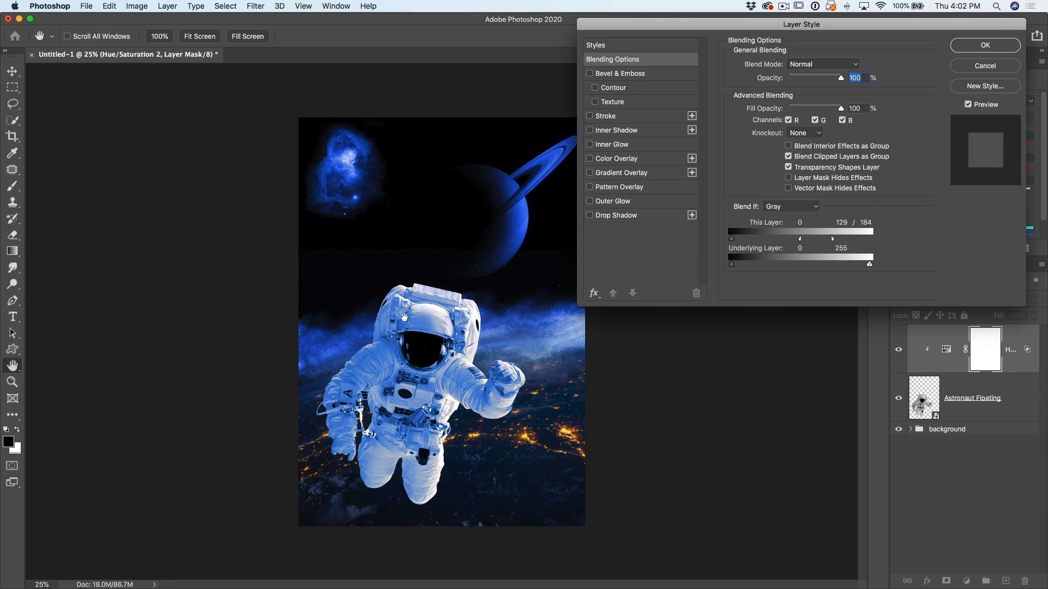
left_click_drag(800, 240, 767, 240)
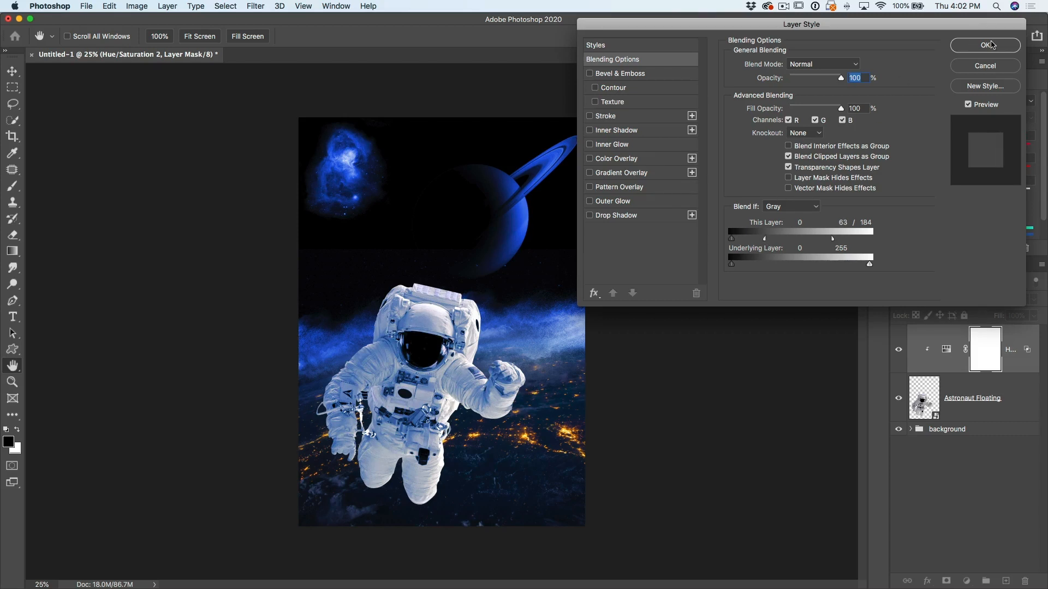
left_click(988, 45)
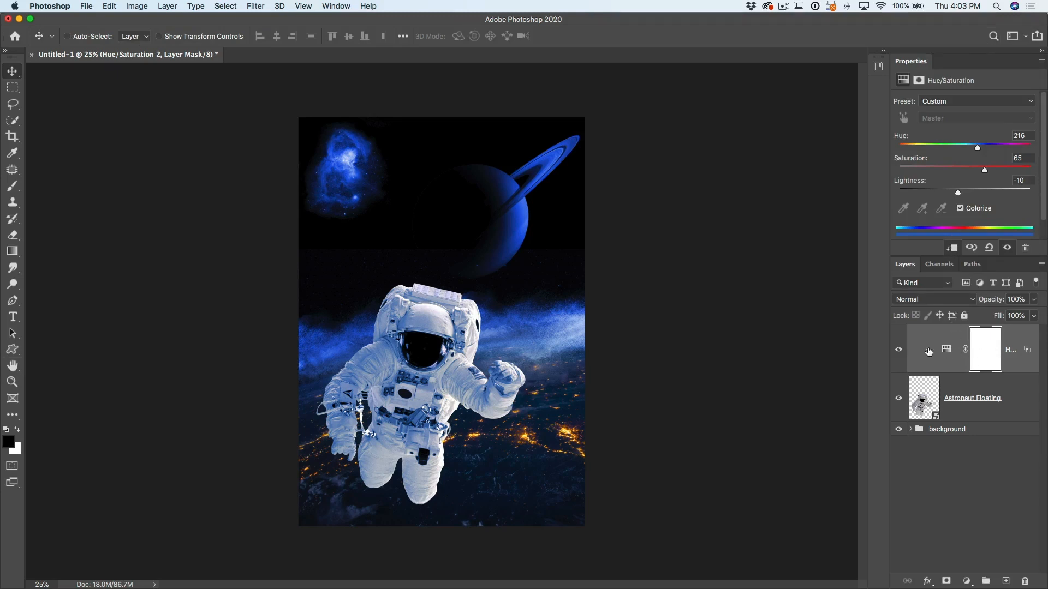
left_click(897, 350)
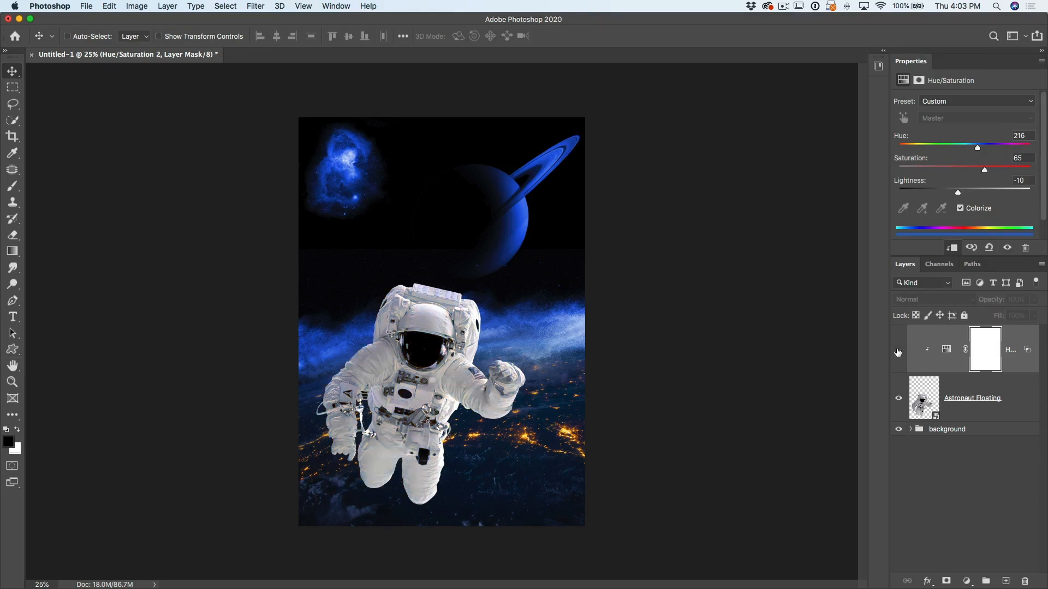
Step: Show the astronaut's Hue/Saturation adjustment again, set its saturation to 59, and toggle its visibility to compare
left_click(898, 351)
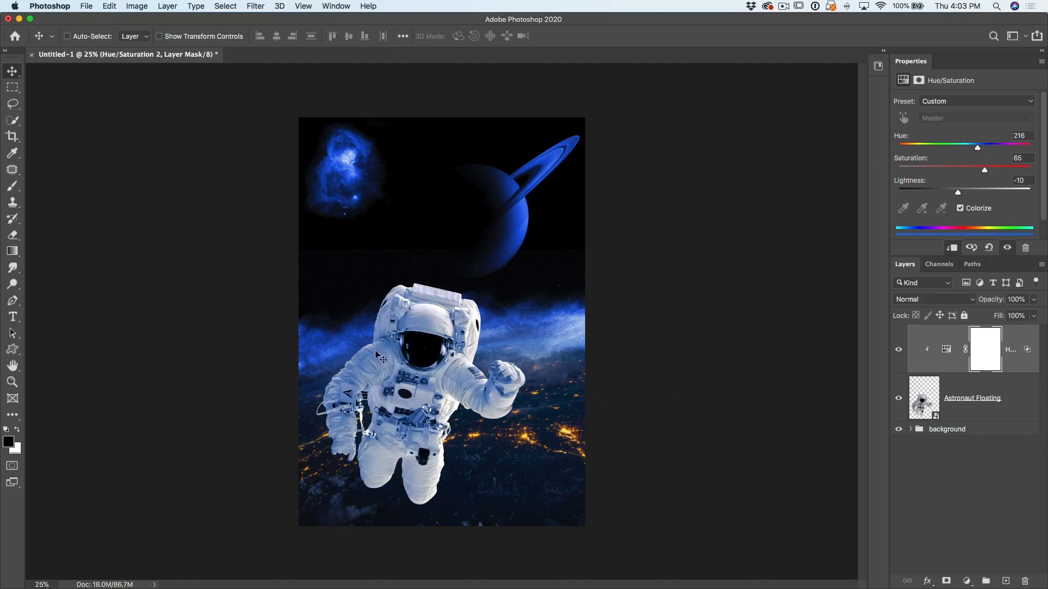
left_click(948, 351)
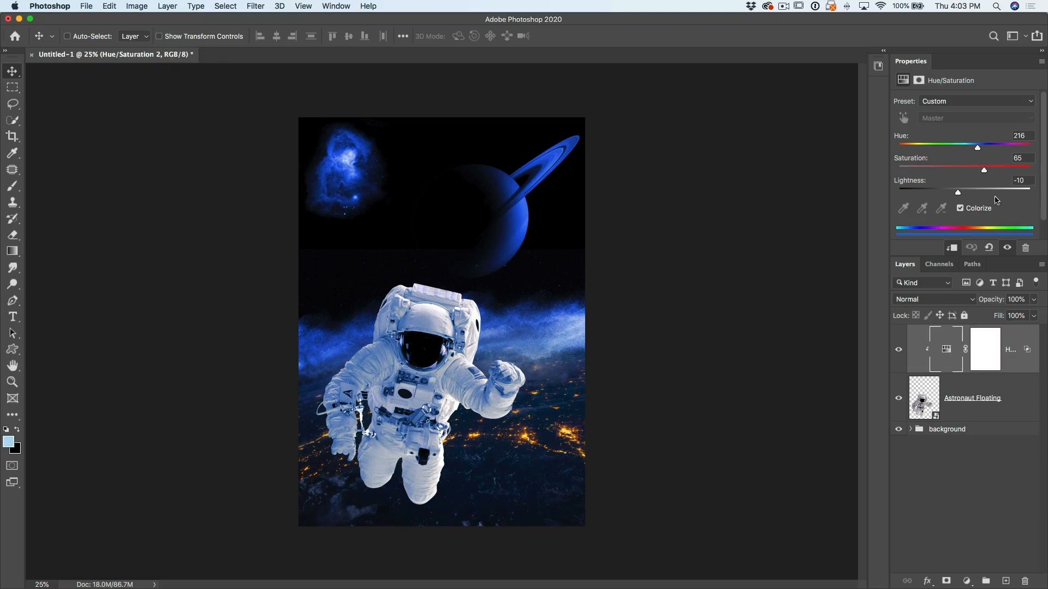
left_click_drag(985, 172, 1003, 171)
key("super+z")
mouse_move(985, 185)
left_mouse_down()
mouse_move(1009, 187)
mouse_move(967, 188)
mouse_move(986, 188)
mouse_move(976, 189)
left_mouse_up()
left_click(898, 349)
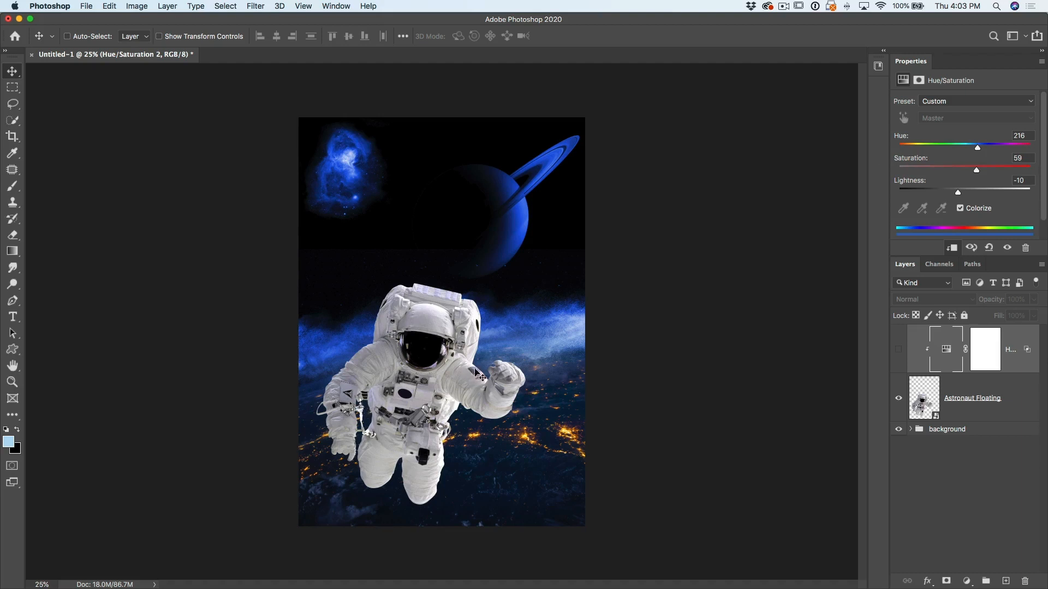
left_click(897, 349)
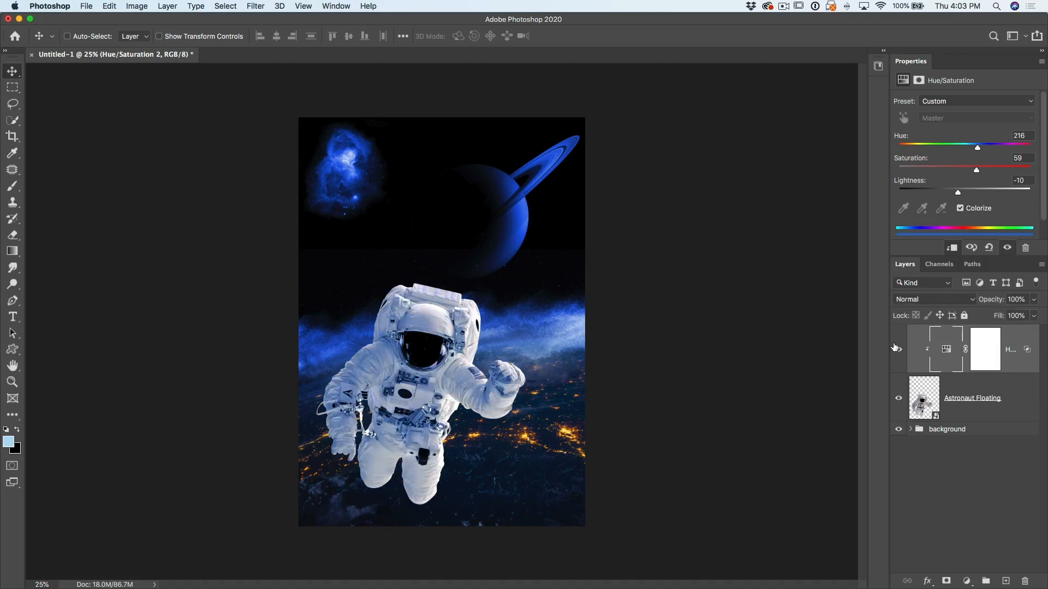
Step: Paint black with a soft 80 px brush on the Hue/Saturation adjustment's mask over the flag patch on the astronaut's sleeve
left_click(985, 349)
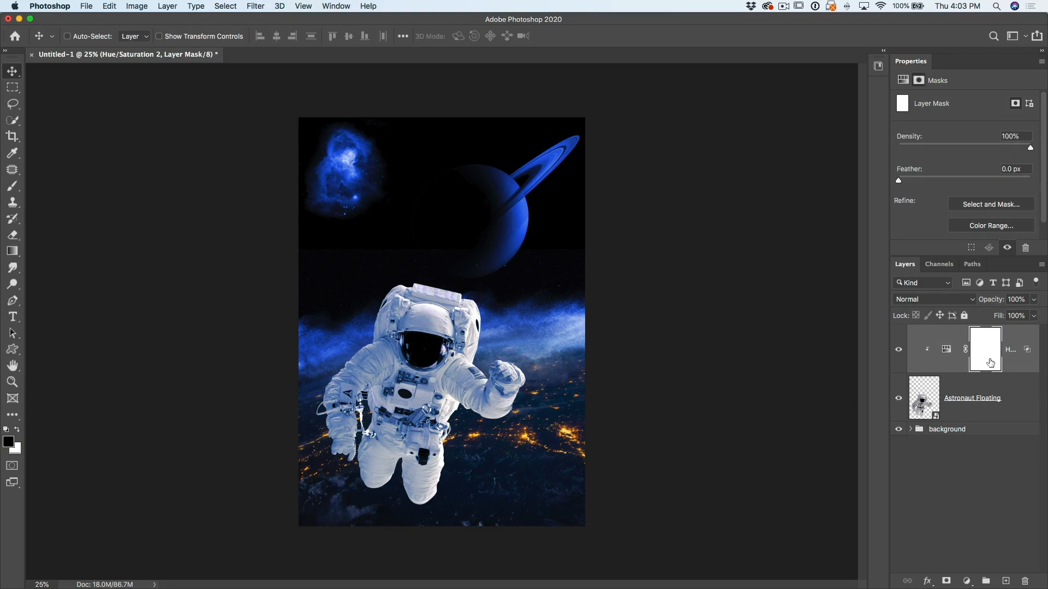
left_click(12, 186)
left_click(48, 186)
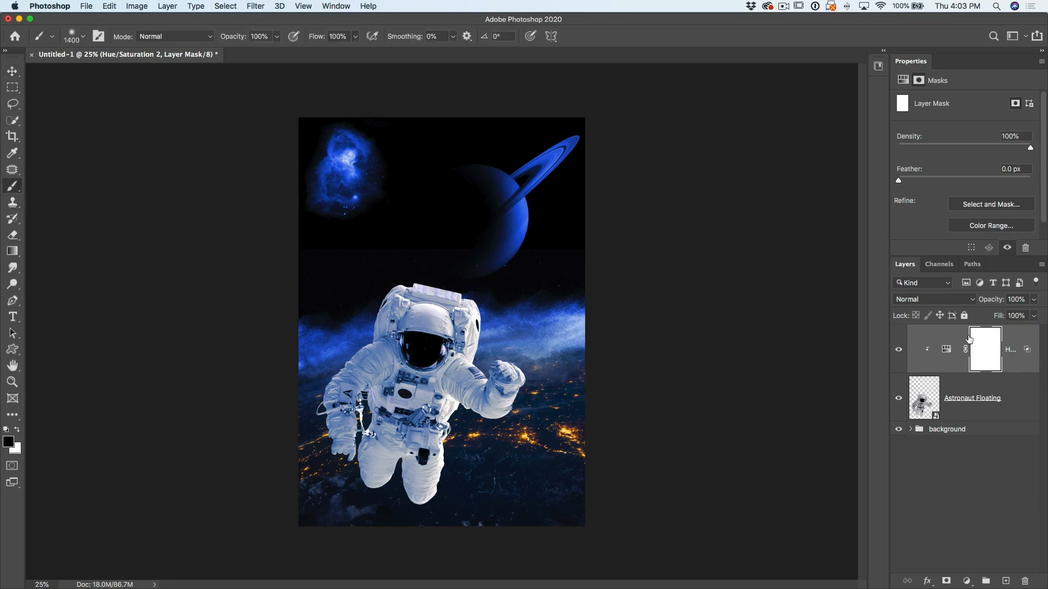
key("bracketleft")
key("bracketleft")
key("bracketleft")
key("bracketleft")
key("bracketleft")
key("bracketleft")
key("bracketleft")
key("bracketleft")
key("bracketleft")
key("bracketleft")
key("bracketleft")
key("bracketleft")
key("bracketleft")
key("bracketleft")
key("bracketleft")
key("bracketleft")
key("bracketleft")
key("bracketleft")
left_click(482, 379)
left_click(12, 71)
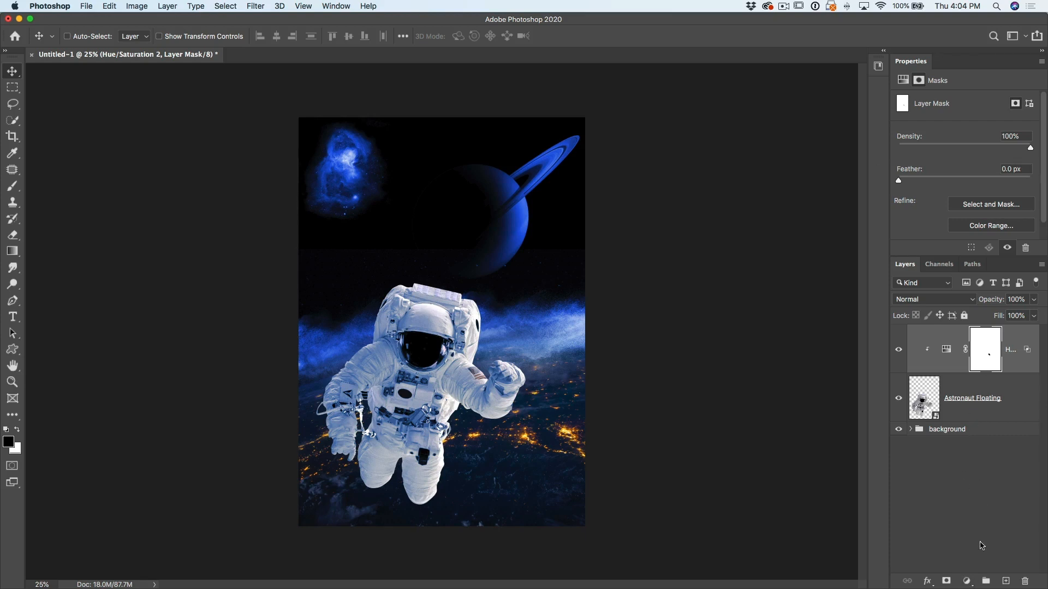
Step: Add a second Hue/Saturation adjustment above the first and clip it to the Astronaut Floating layer
left_click(966, 581)
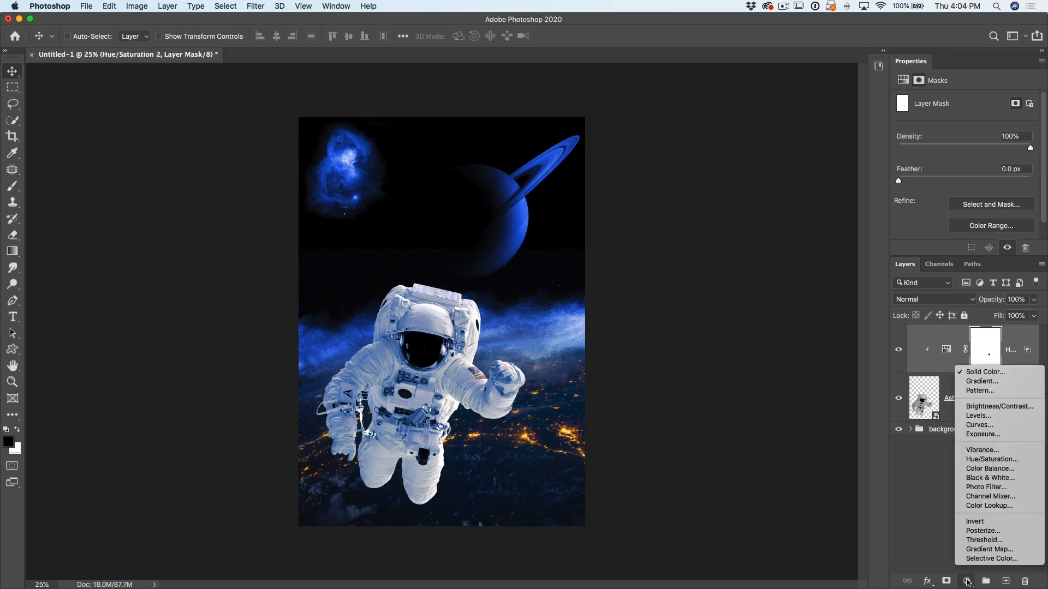
left_click(985, 460)
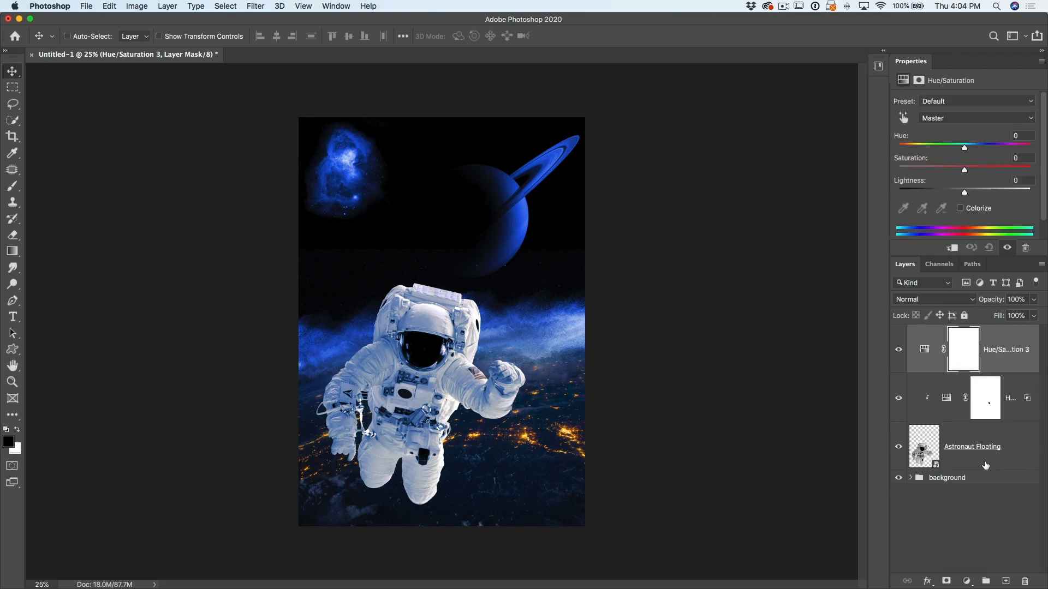
left_click(938, 376, "alt")
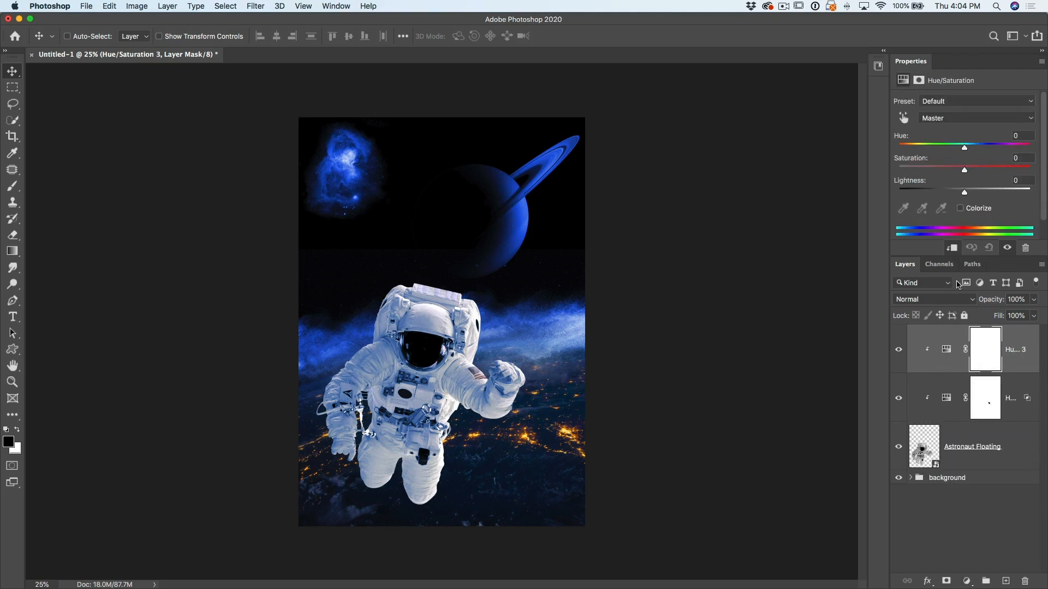
left_click(952, 248)
left_click(952, 248)
left_click(952, 248)
left_click(952, 248)
Step: Colorize the new Hue/Saturation adjustment orange with hue 30, saturation 83 and lightness +5
left_click(961, 209)
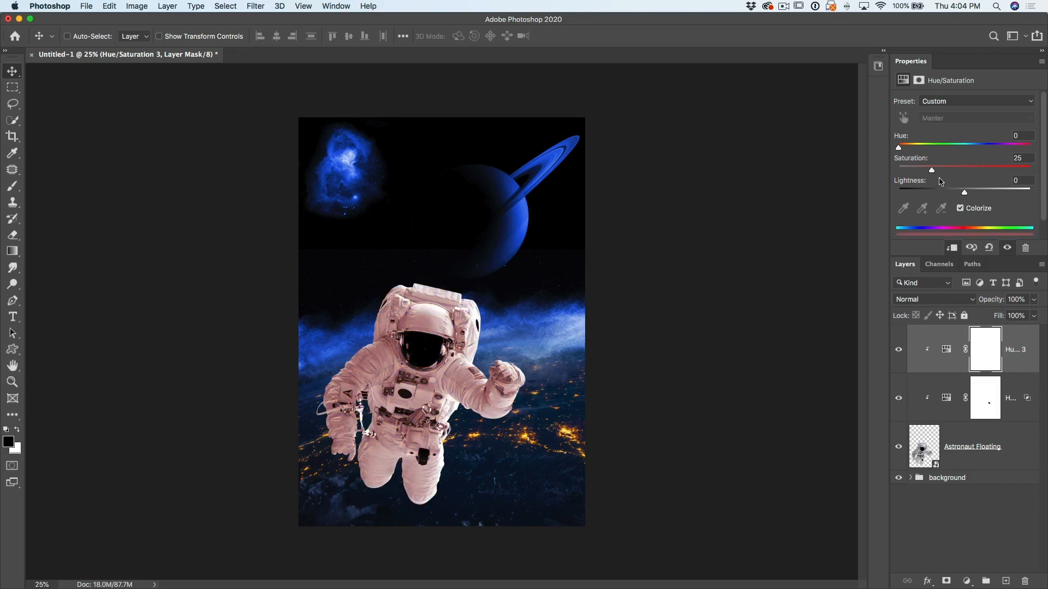
left_click_drag(930, 174, 999, 175)
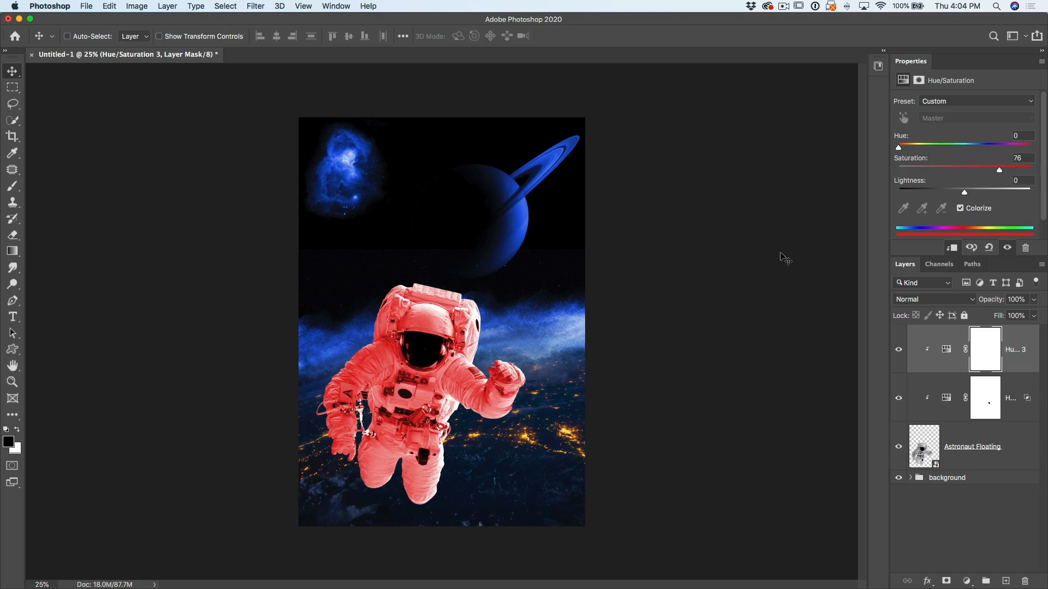
left_click_drag(899, 148, 909, 150)
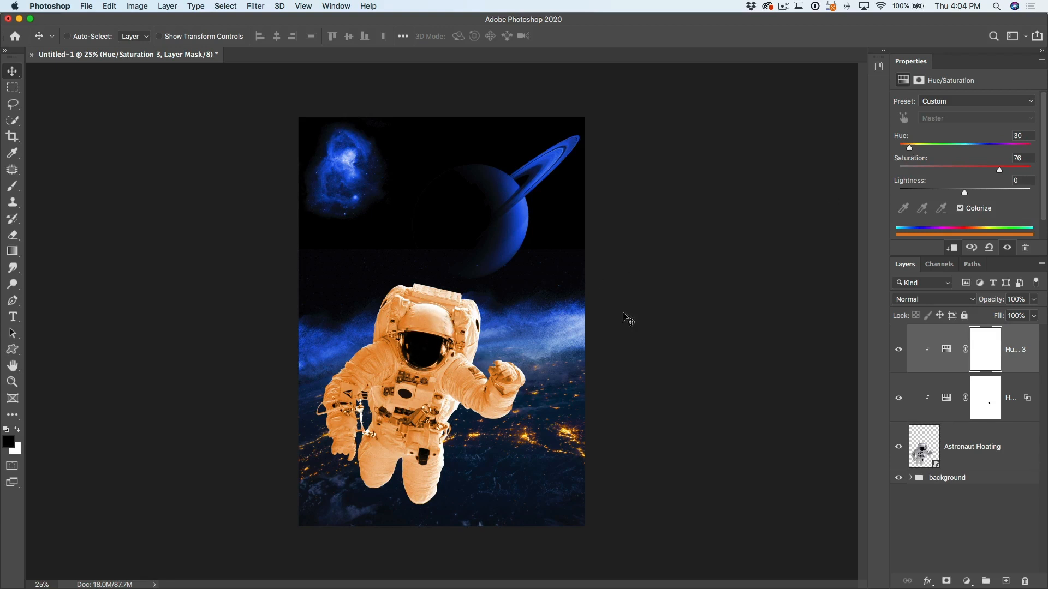
left_click_drag(1001, 172, 1008, 172)
left_click_drag(964, 195, 969, 196)
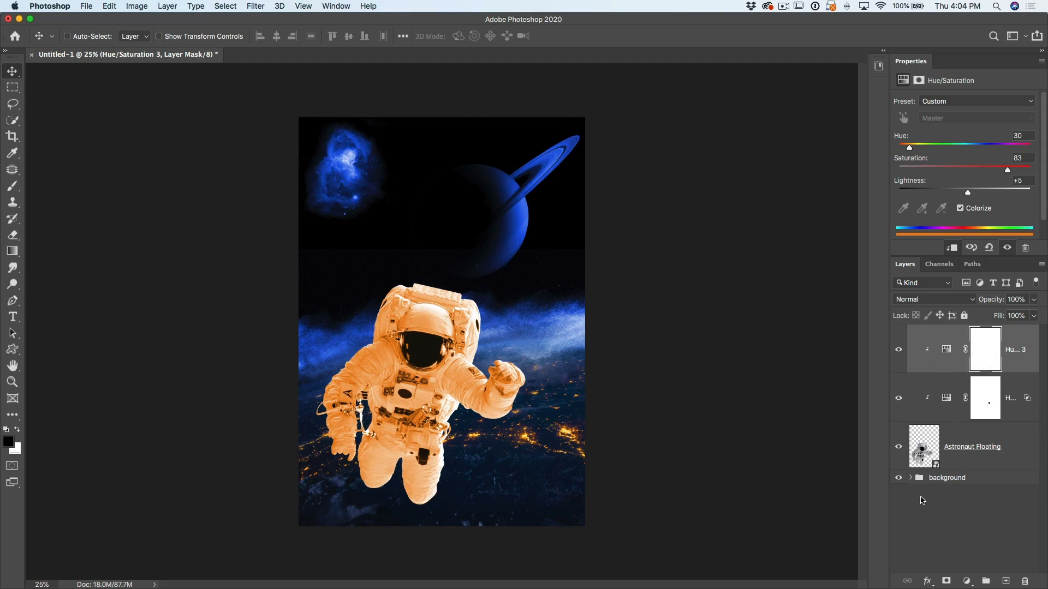
Step: Split the black Blend If slider for This Layer to 168 / 224 on the orange Hue/Saturation adjustment
left_click(927, 581)
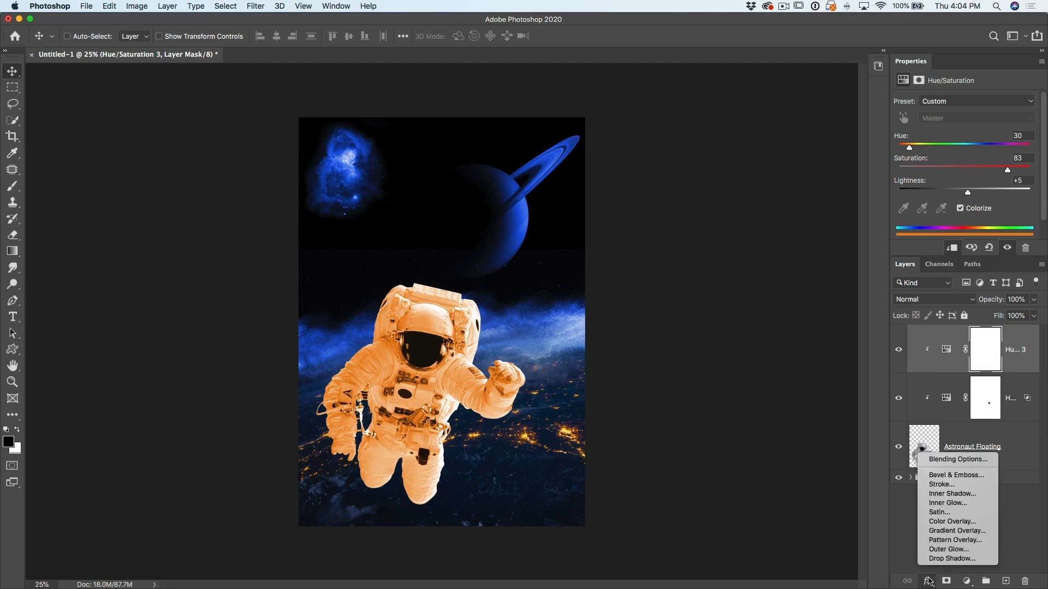
left_click(938, 460)
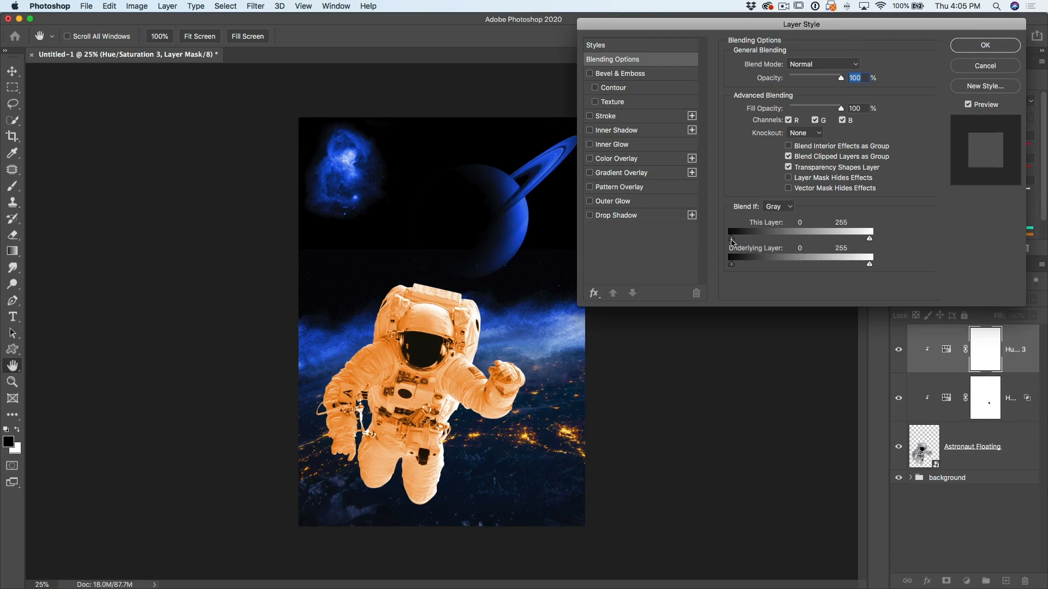
left_click_drag(732, 242, 839, 248)
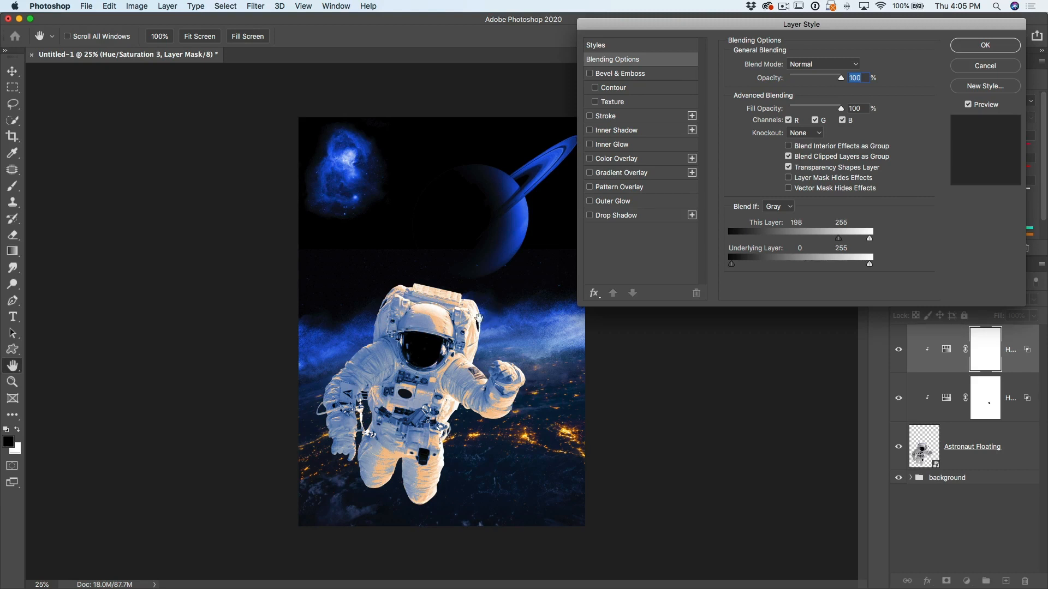
key("alt")
left_click_drag(838, 242, 822, 246)
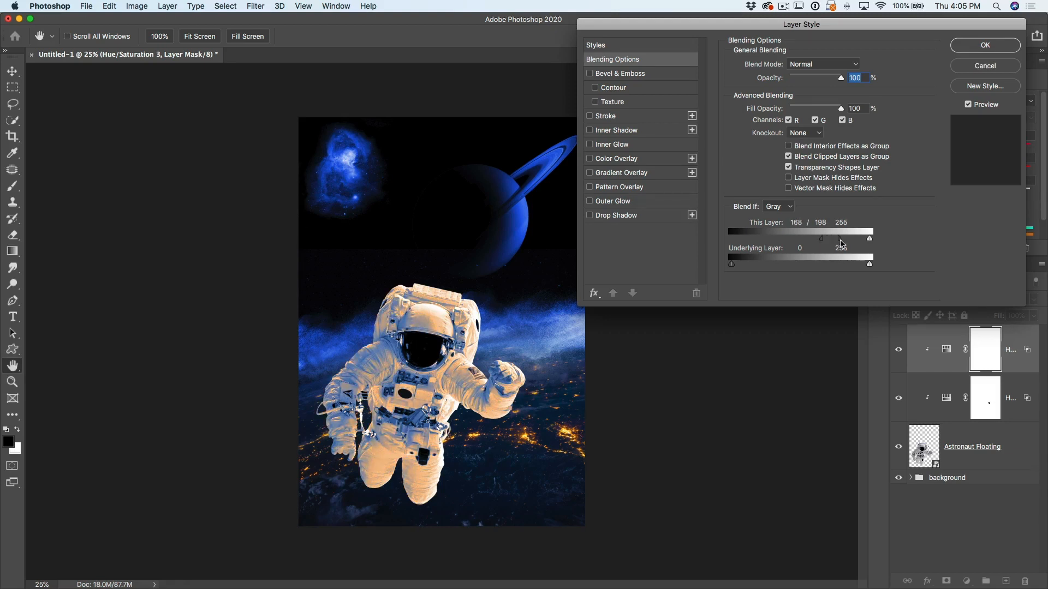
mouse_move(840, 242)
left_mouse_down()
mouse_move(862, 244)
mouse_move(850, 244)
left_mouse_up()
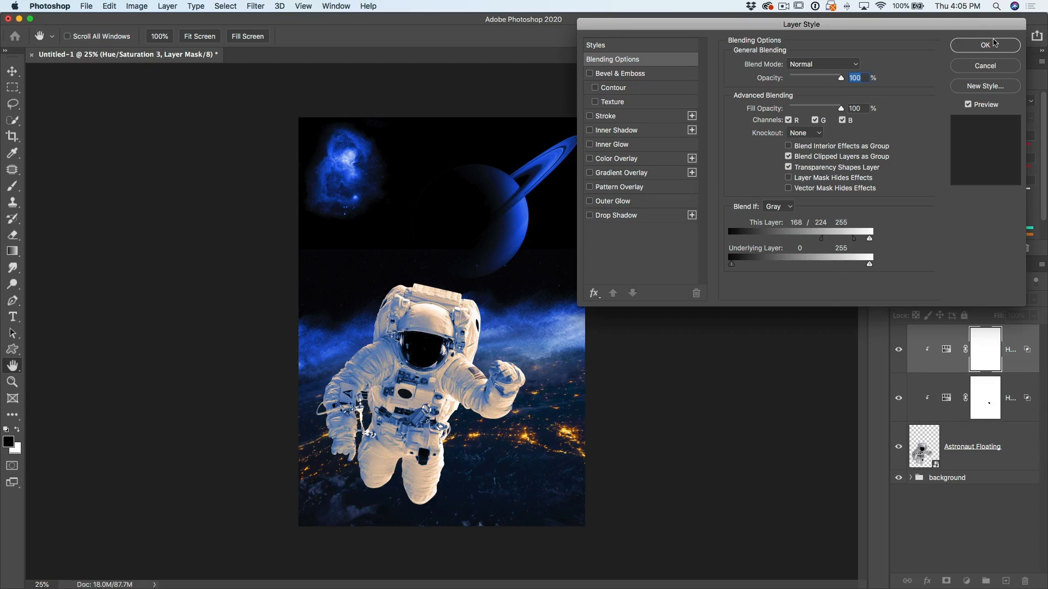
left_click(993, 43)
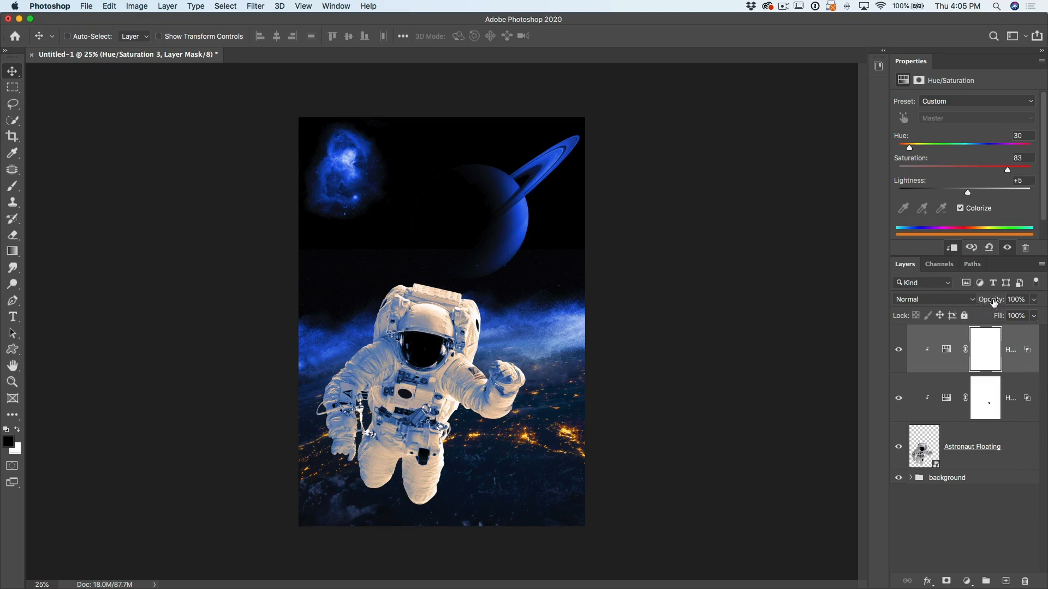
Step: Lower the orange Hue/Saturation adjustment's opacity to 53% and toggle both astronaut adjustments' visibility to compare
left_click_drag(993, 301, 898, 304)
left_click_drag(897, 352, 900, 409)
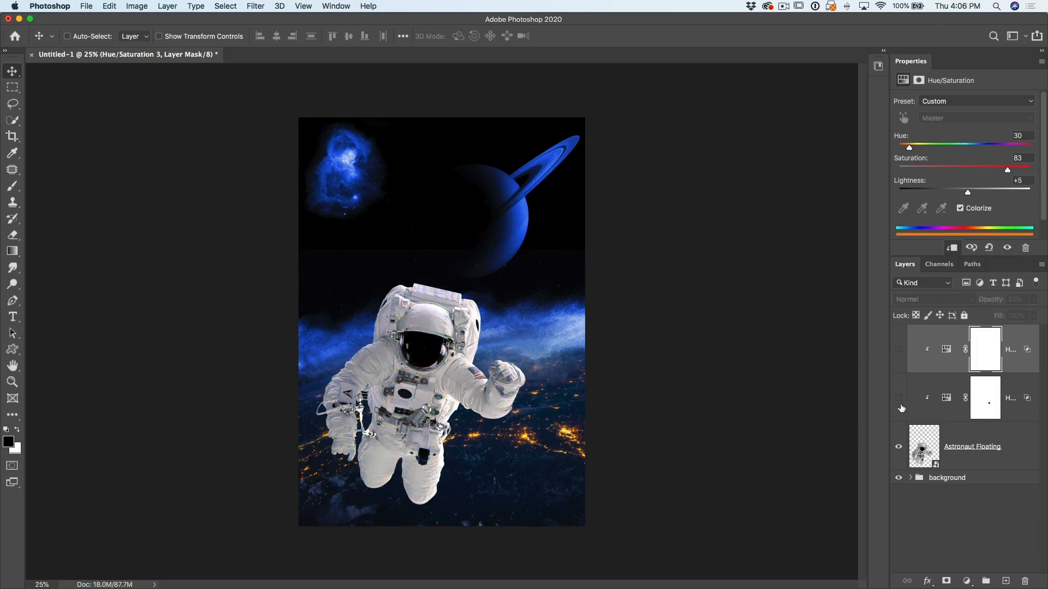
left_click_drag(900, 354, 899, 393)
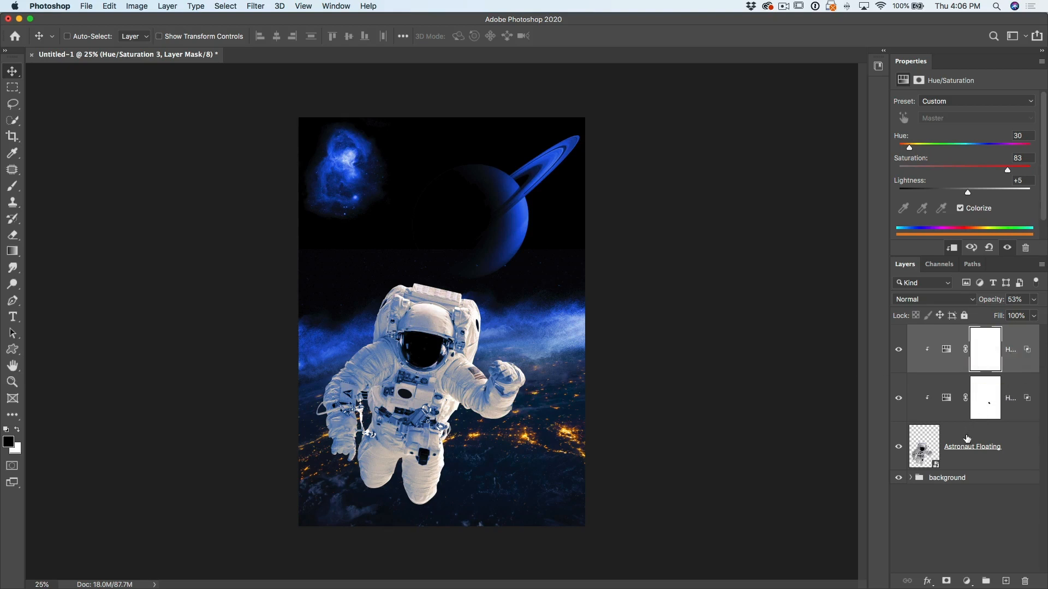
Step: Group the Astronaut Floating layer with its two Hue/Saturation adjustments and name the group astro
left_click(1001, 441)
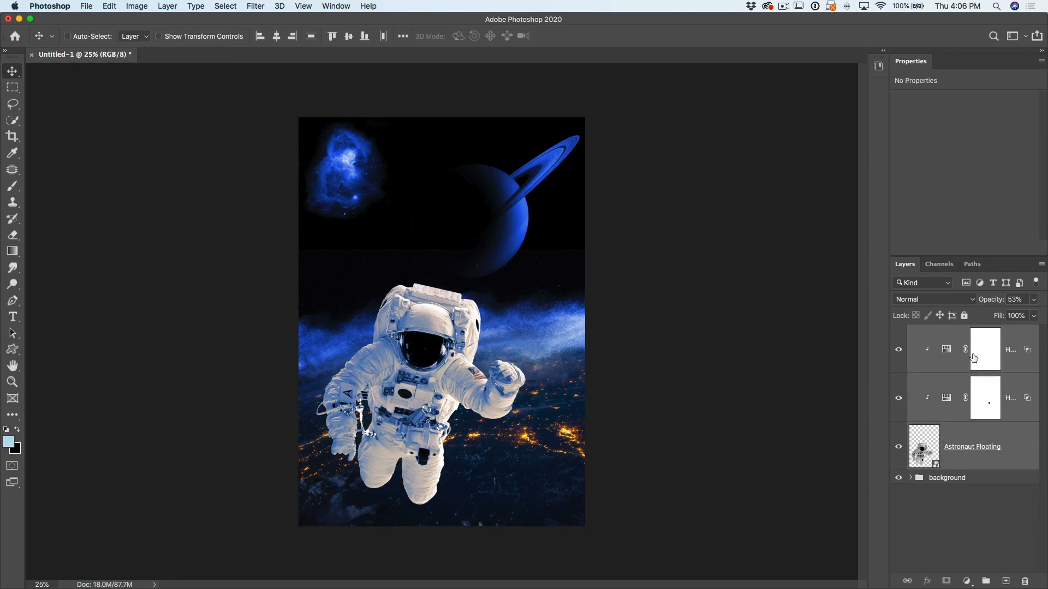
key("super")
key("super+j")
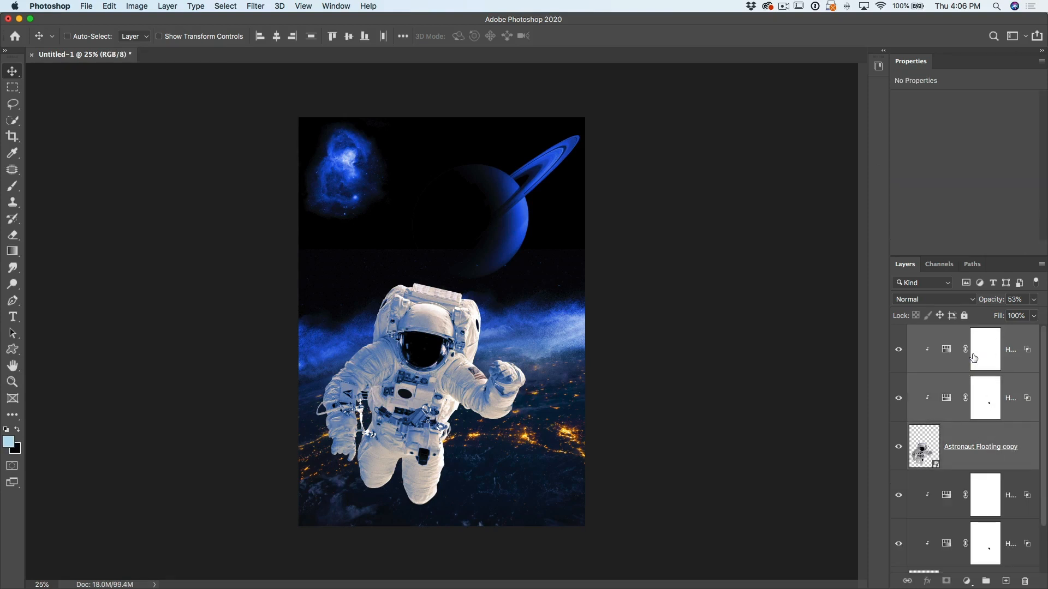
key("super+z")
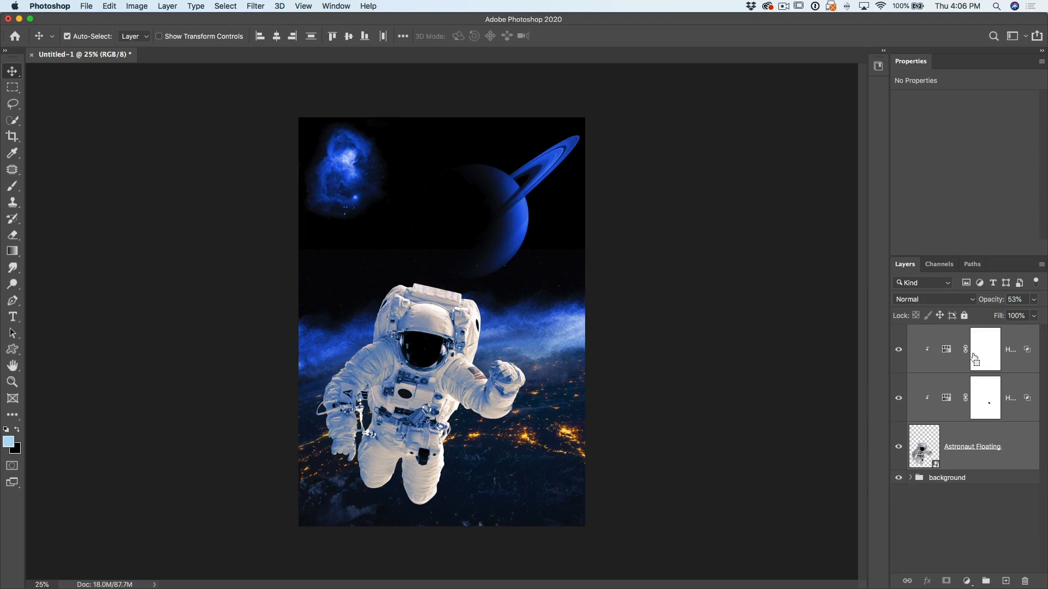
key("super+g")
double_click(947, 331)
type("astr")
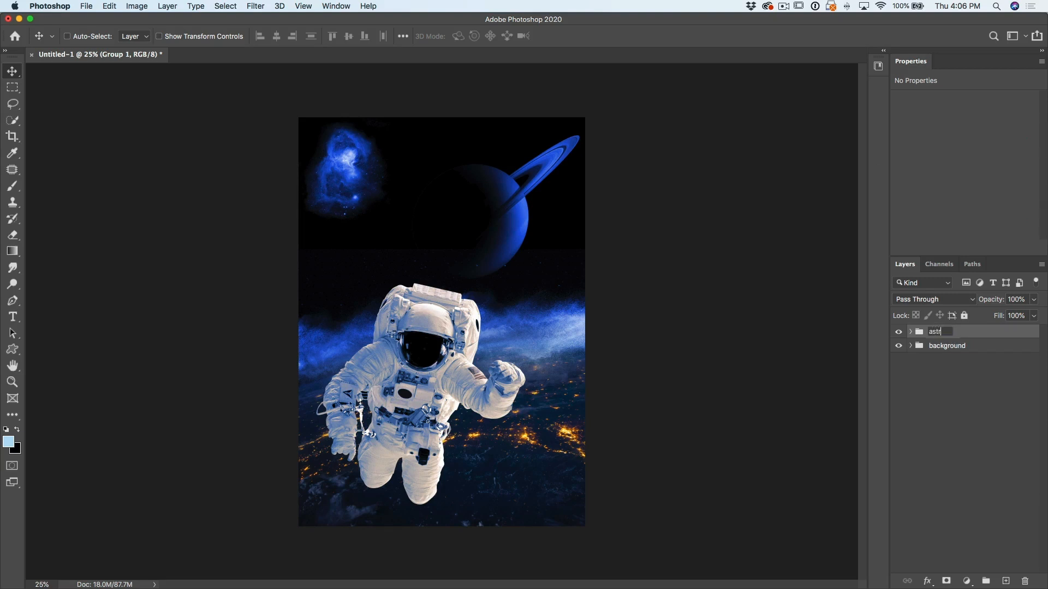
type("o")
key("Return")
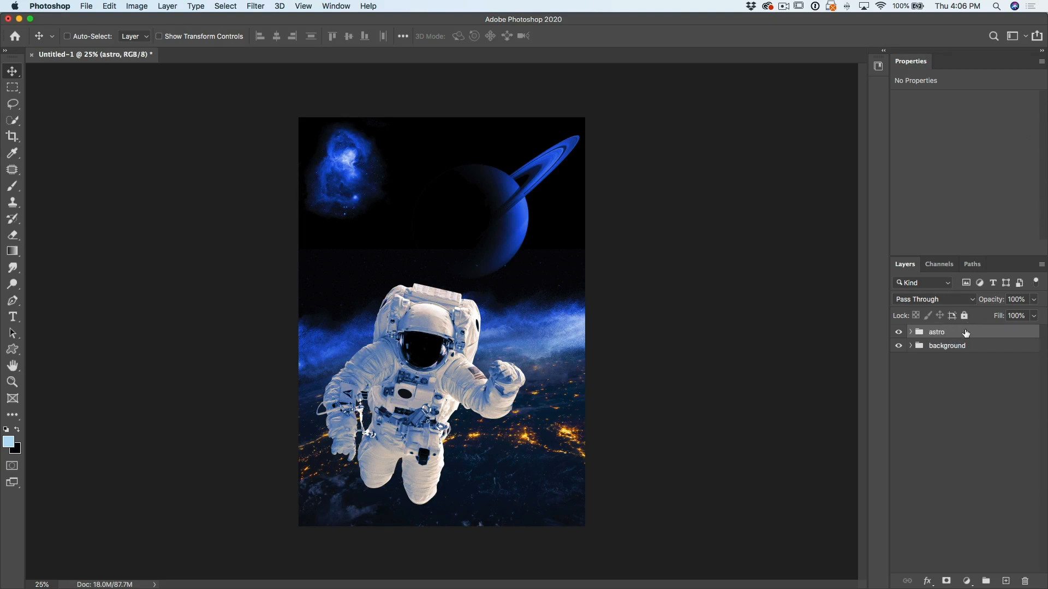
Step: Expand the astro group and create a new empty layer directly beneath the Astronaut Floating layer
left_click(910, 333)
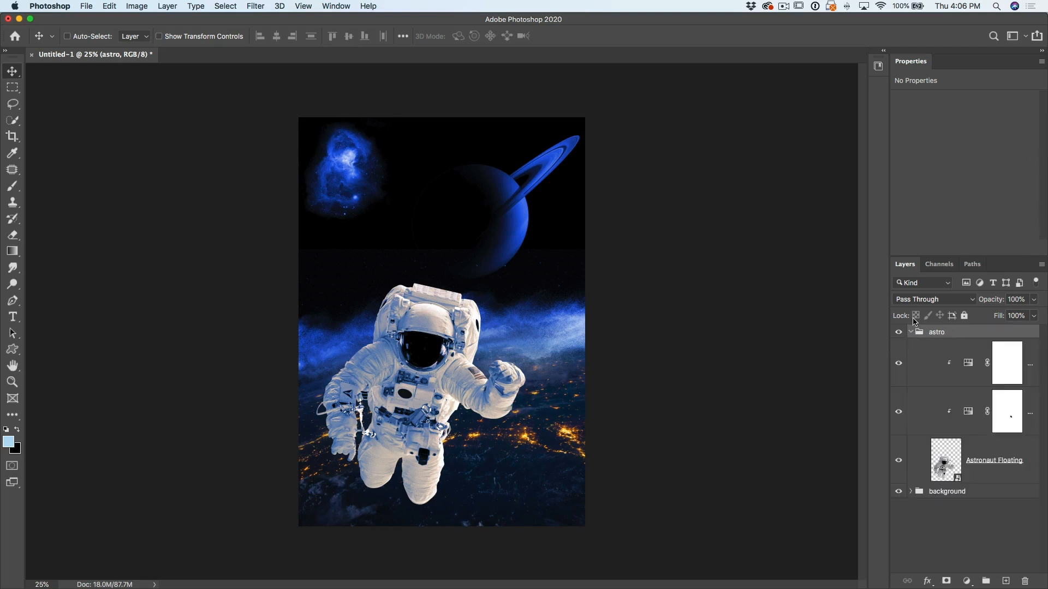
left_click(972, 464)
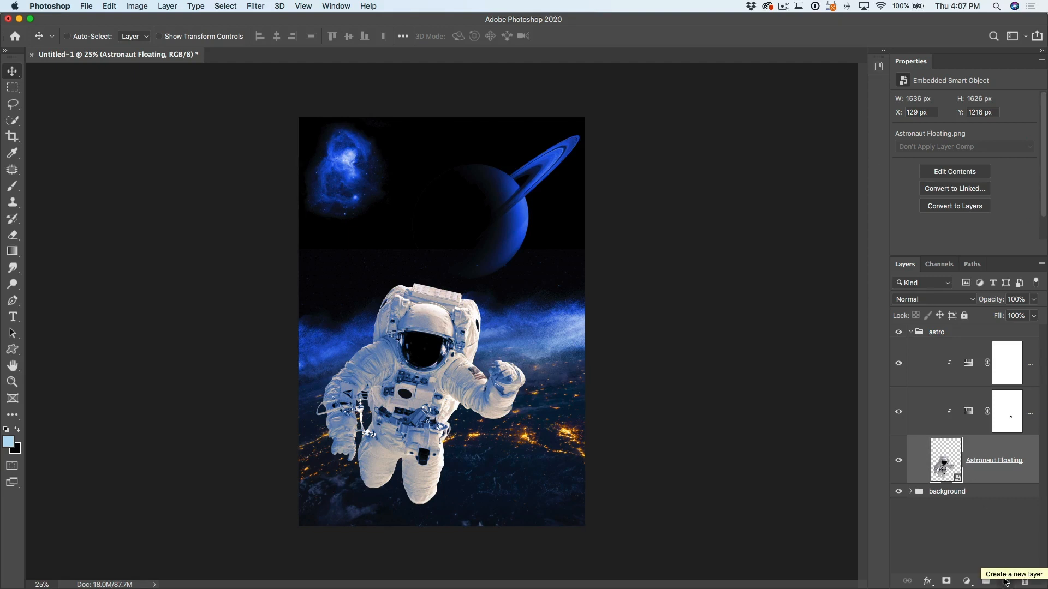
key("super")
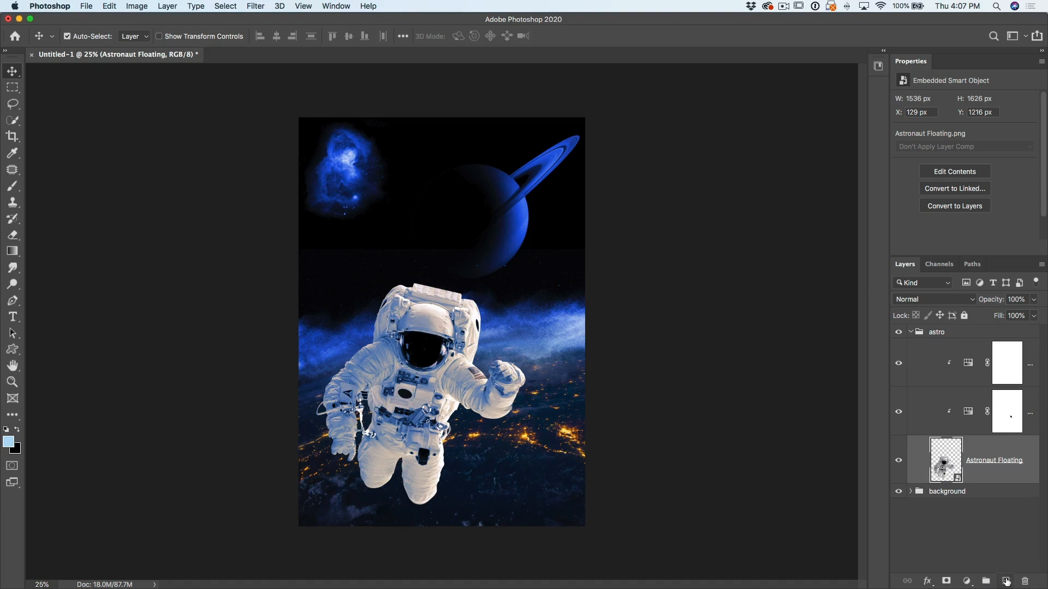
left_click(1006, 581, "super")
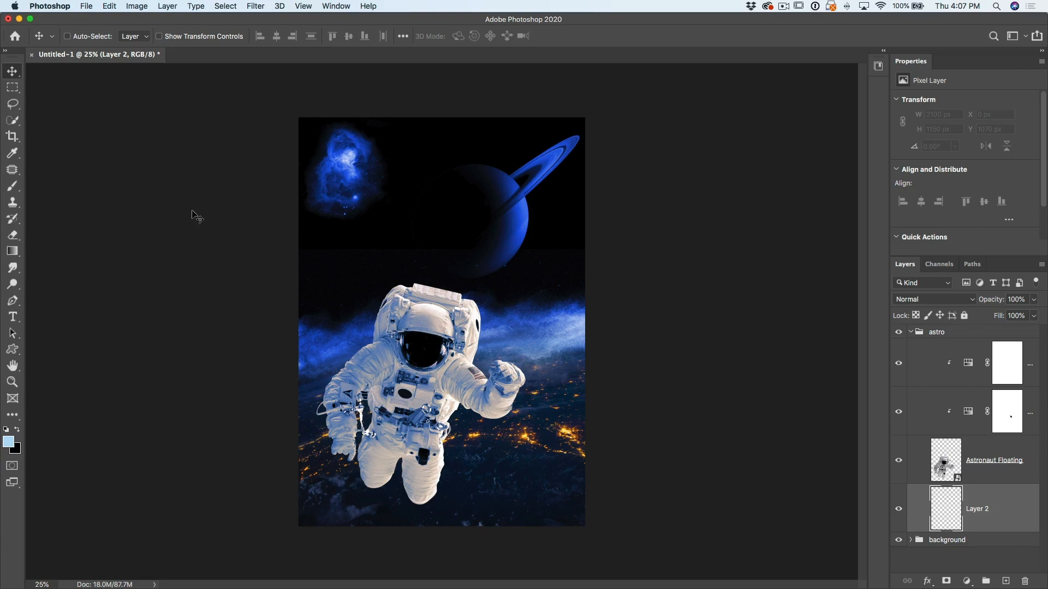
Step: Choose the Brush tool with the 3888 px flare tip from the Ultimate Universe Creator brush set
left_click(12, 186)
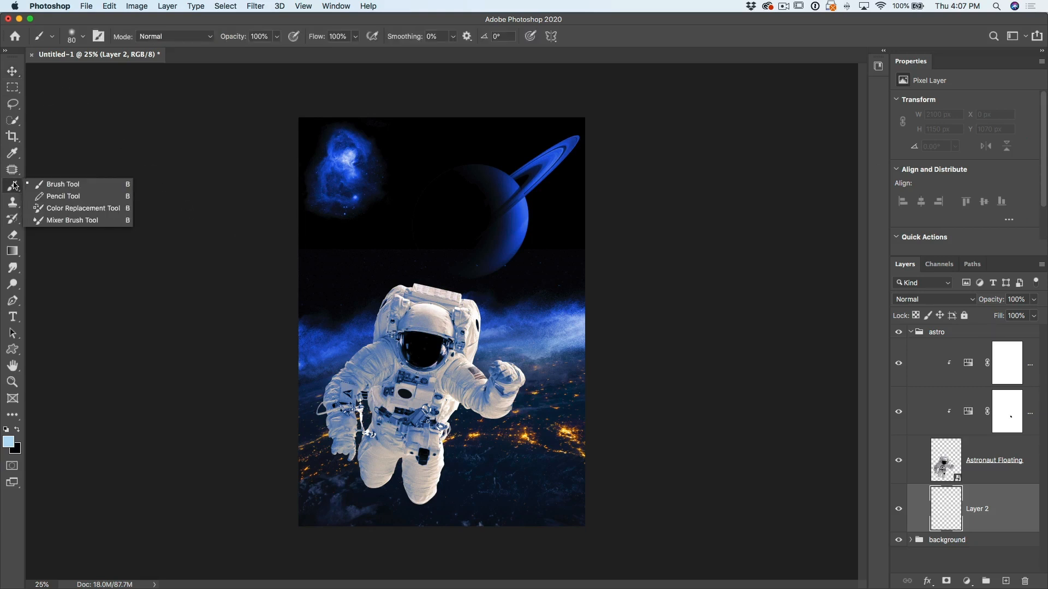
left_click(49, 186)
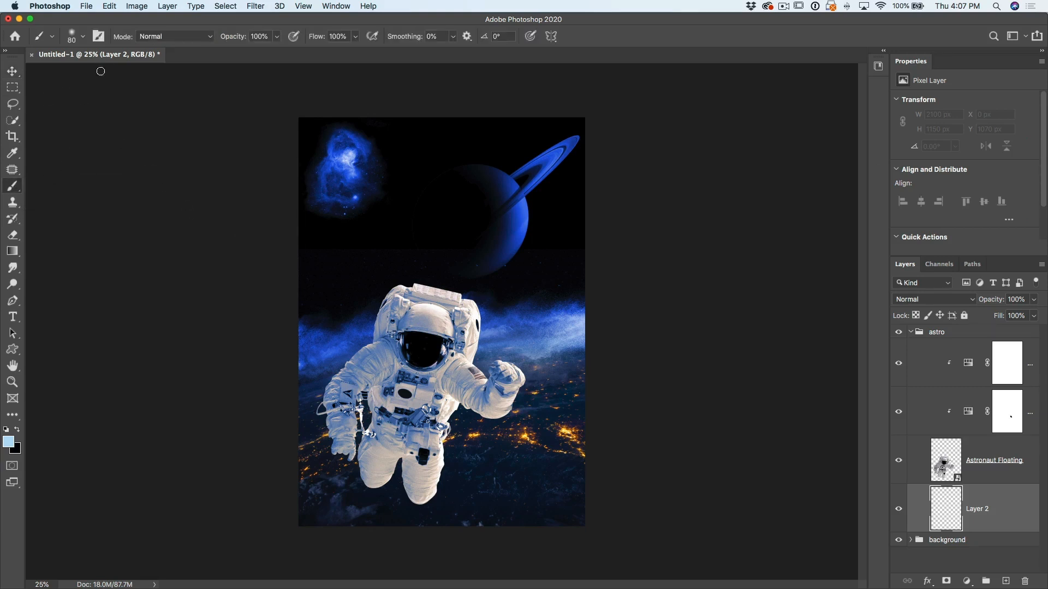
left_click(80, 42)
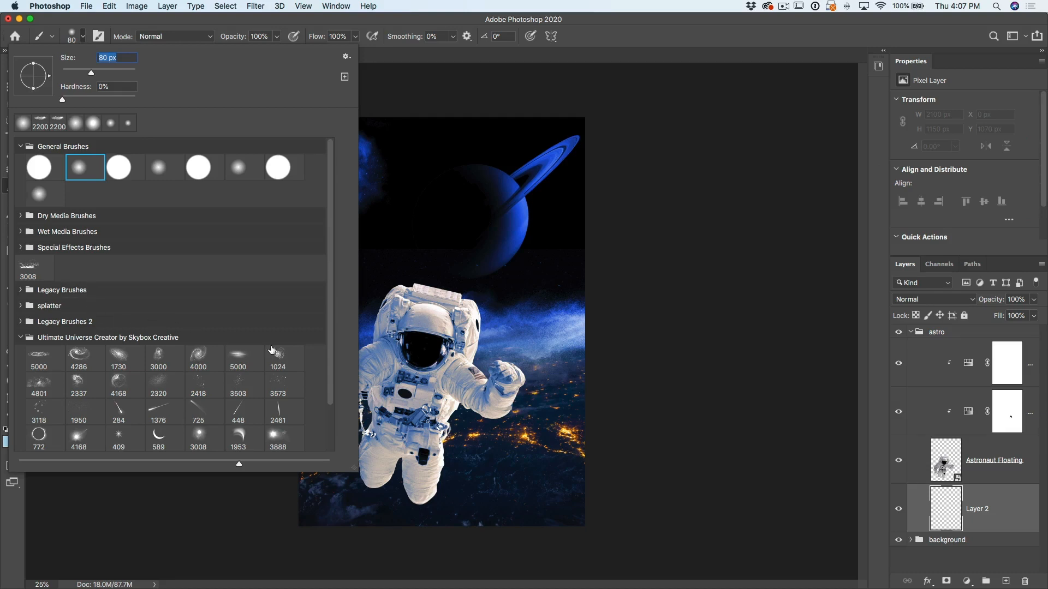
left_click_drag(329, 340, 327, 387)
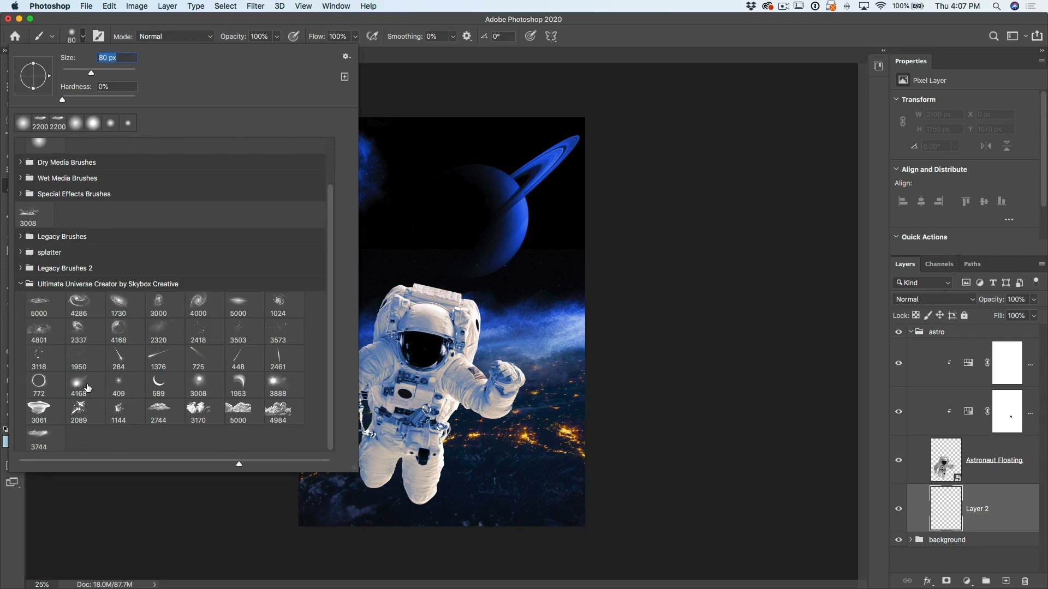
left_click(272, 380)
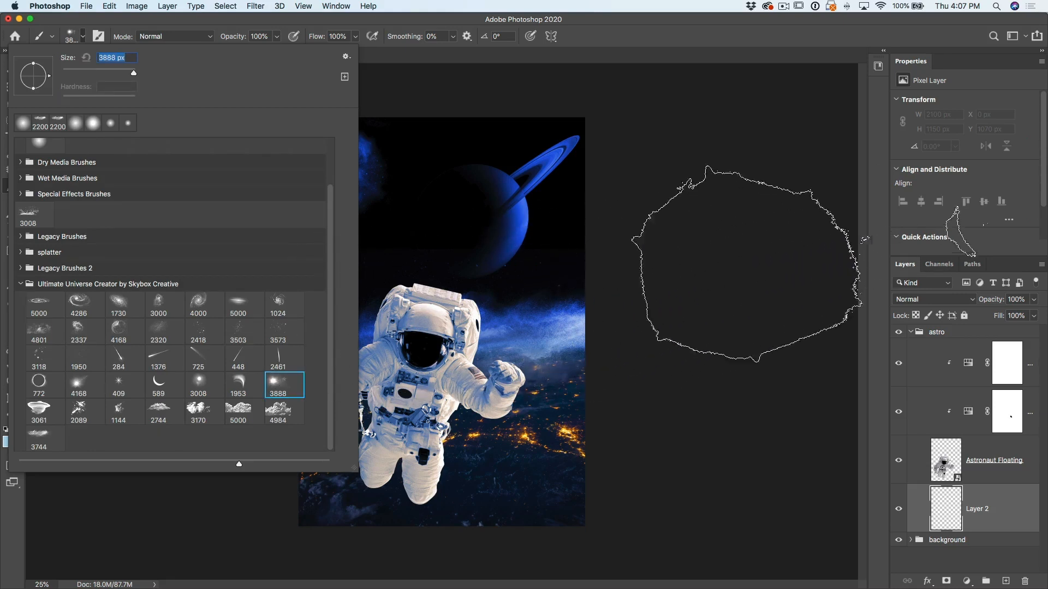
left_click(872, 213)
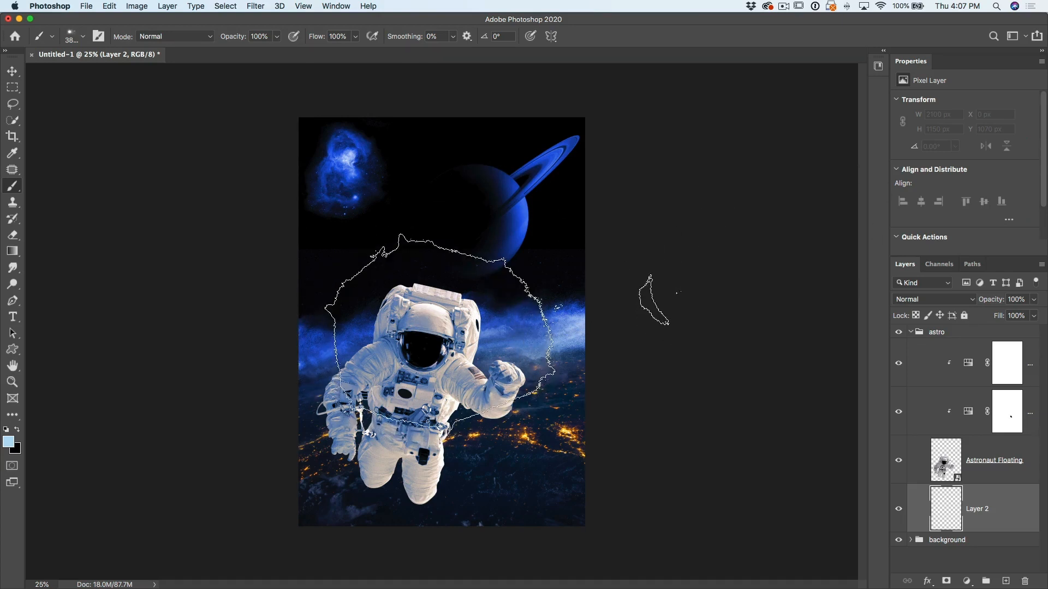
Step: Rotate the flare brush tip to 124° and reduce its size to 2400 px
key("Left")
key("Left")
key("Left")
key("Left")
key("Left")
key("Left")
key("Left")
key("Left")
key("Left")
key("Left")
key("Left")
key("Left")
key("Left")
key("Left")
key("Left")
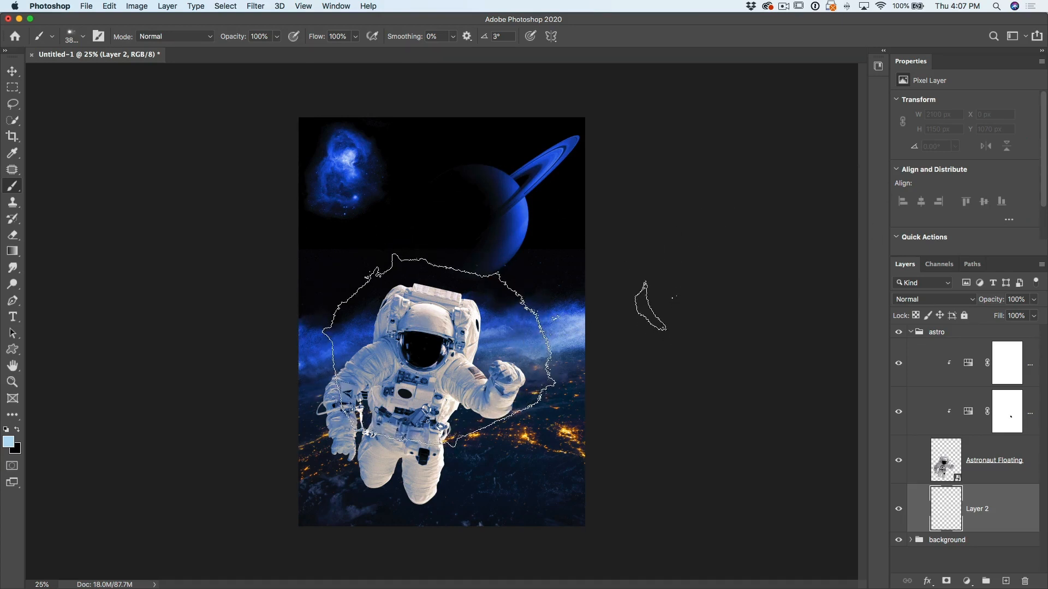
key("Left")
key("Left")
key("Left")
key("Left")
key("Left")
key("Left")
key("Left")
key("Left")
key("Left")
key("Left")
key("Left")
key("Left")
key("Left")
key("Left")
key("Left")
key("Left")
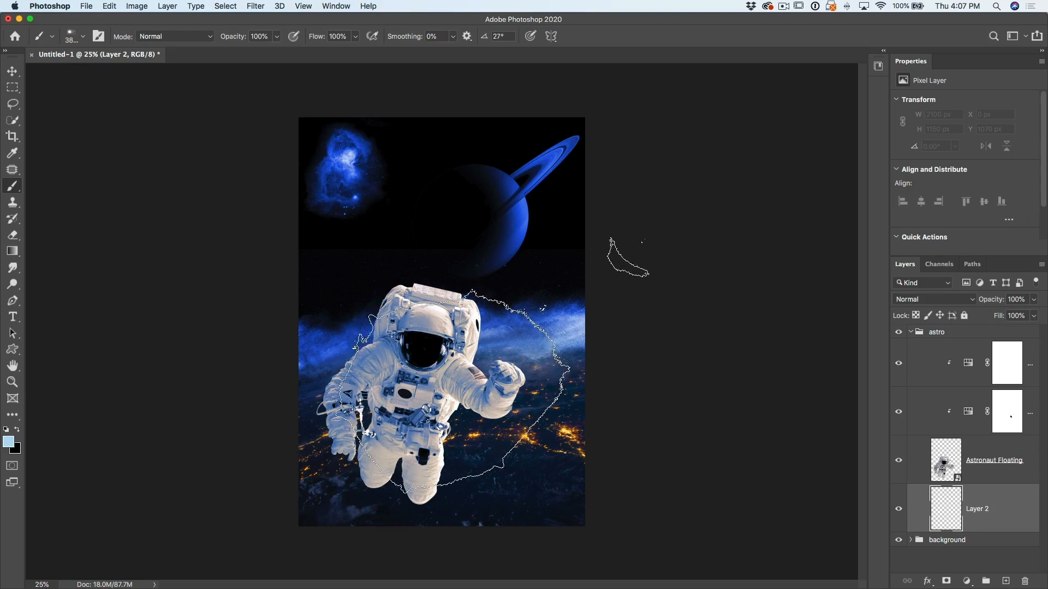
key("shift+Left")
key("shift+Left")
key("shift+Left")
key("shift+Left")
key("shift+Left")
key("shift+Left")
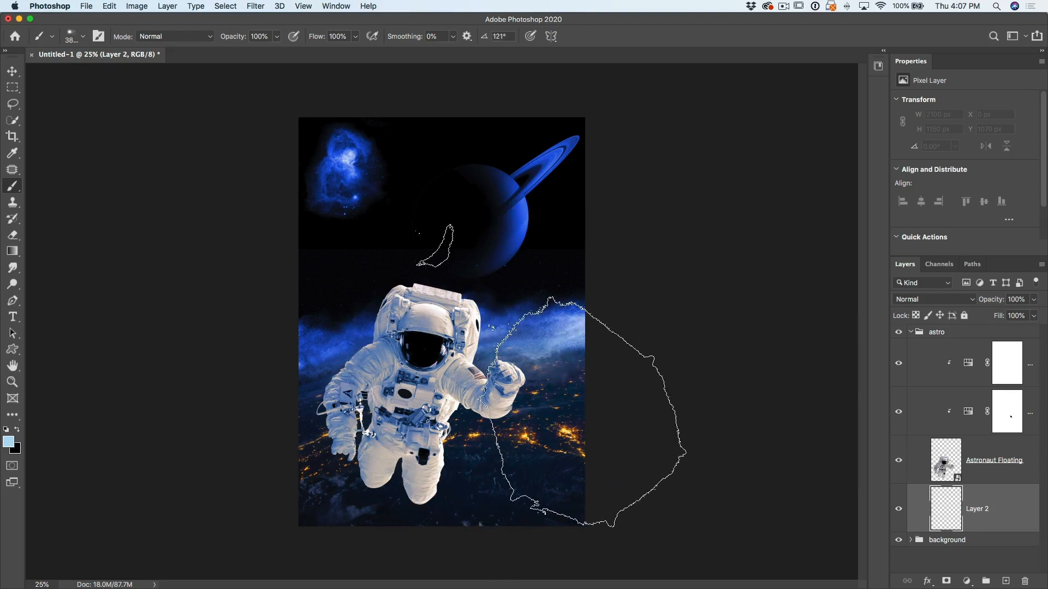
key("Left")
key("Left")
key("Left")
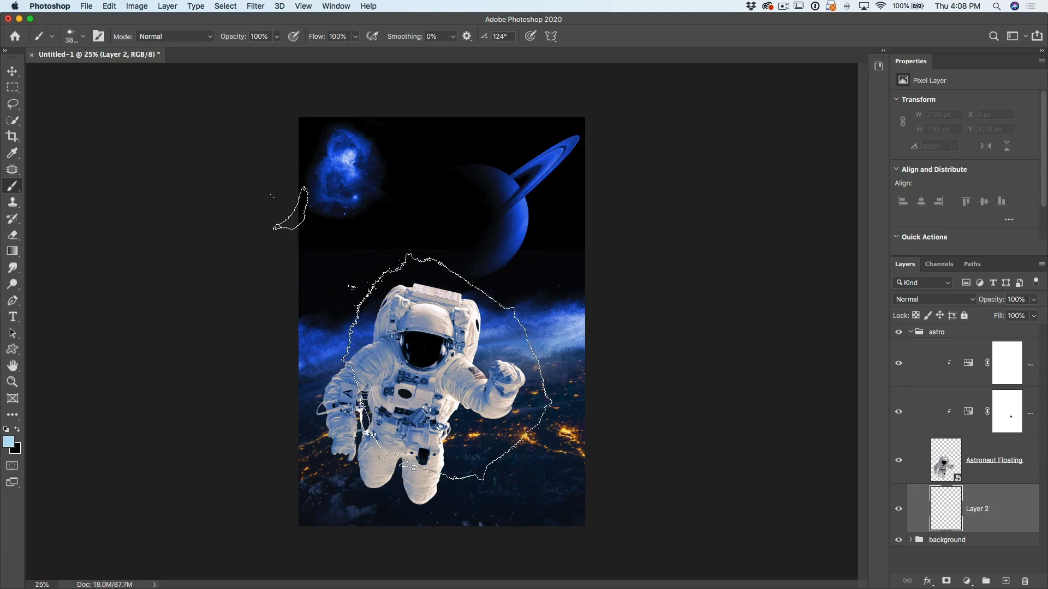
key("bracketleft")
key("bracketleft")
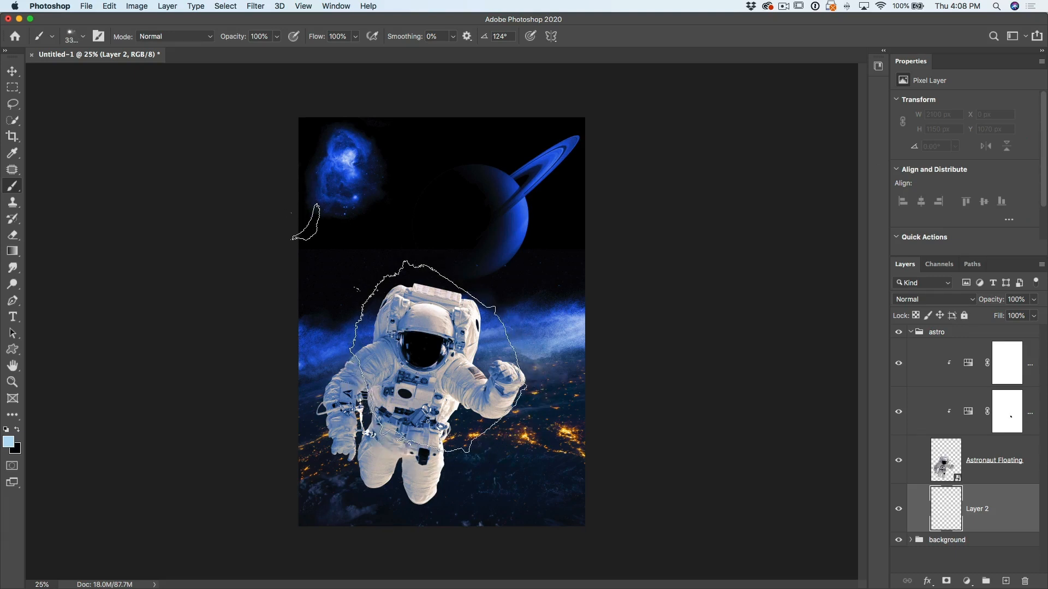
key("bracketleft")
key("bracketleft")
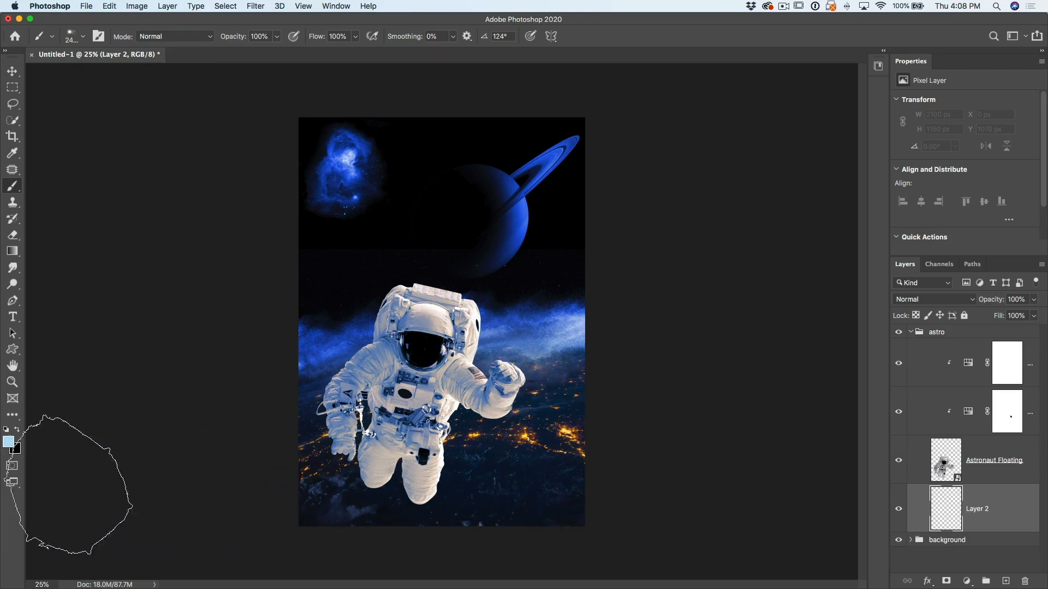
Step: Set the foreground colour to white and stamp one flare on Layer 2, behind the astronaut beside the raised arm's side of the waist
left_click(10, 443)
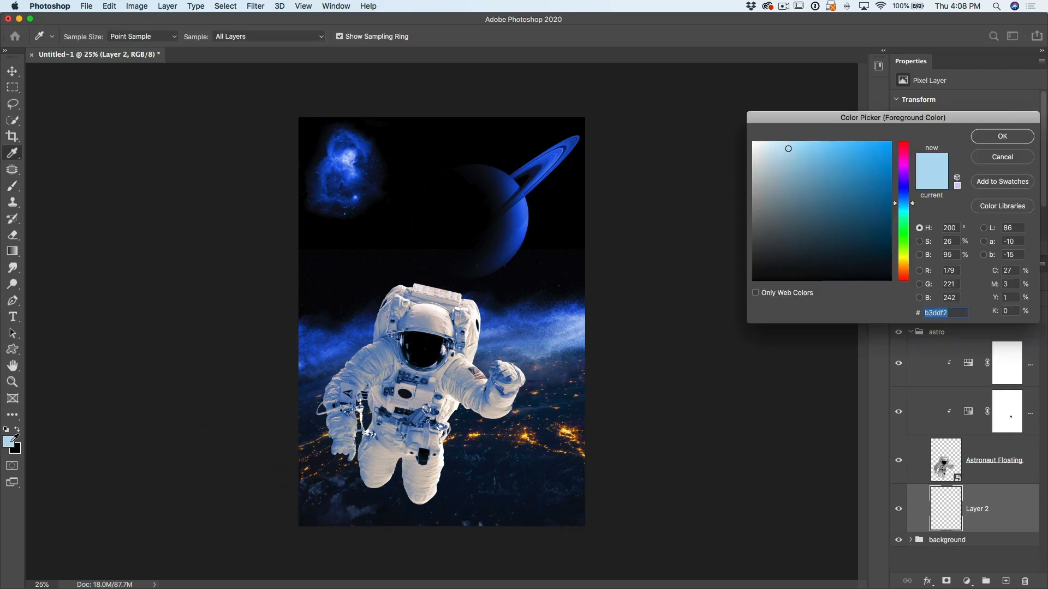
left_click_drag(806, 169, 748, 134)
left_click(996, 138)
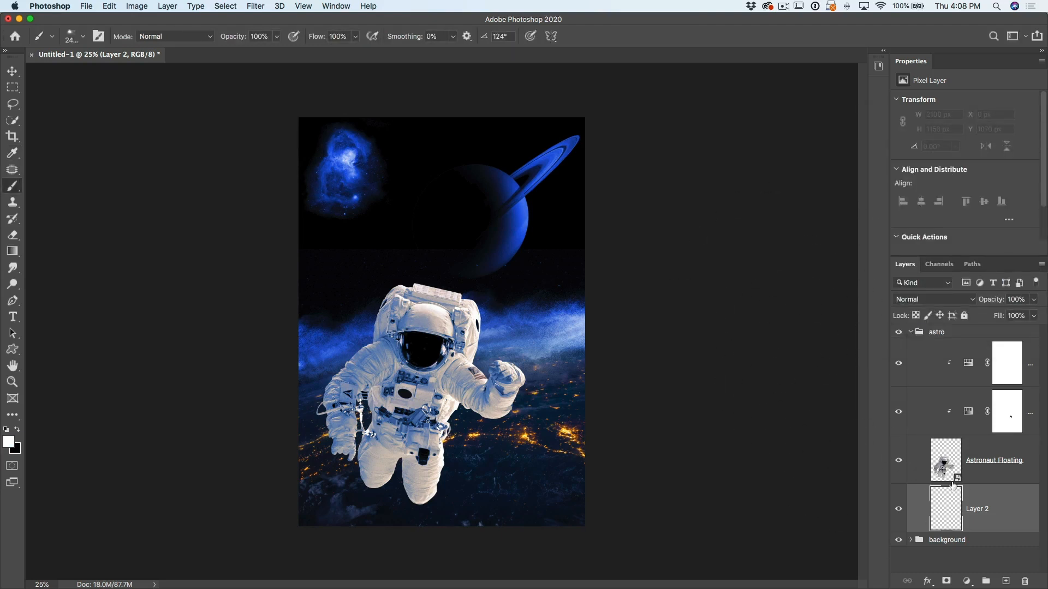
left_click(953, 506, "super")
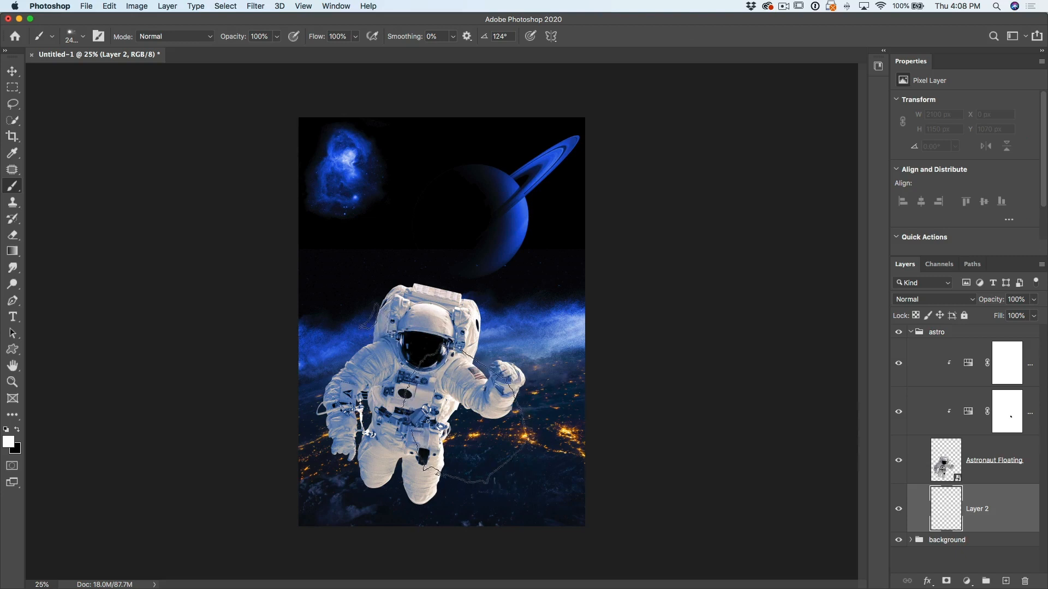
mouse_move(452, 415)
left_mouse_down()
mouse_move(474, 436)
mouse_move(327, 354)
mouse_move(202, 305)
mouse_move(33, 109)
left_mouse_up()
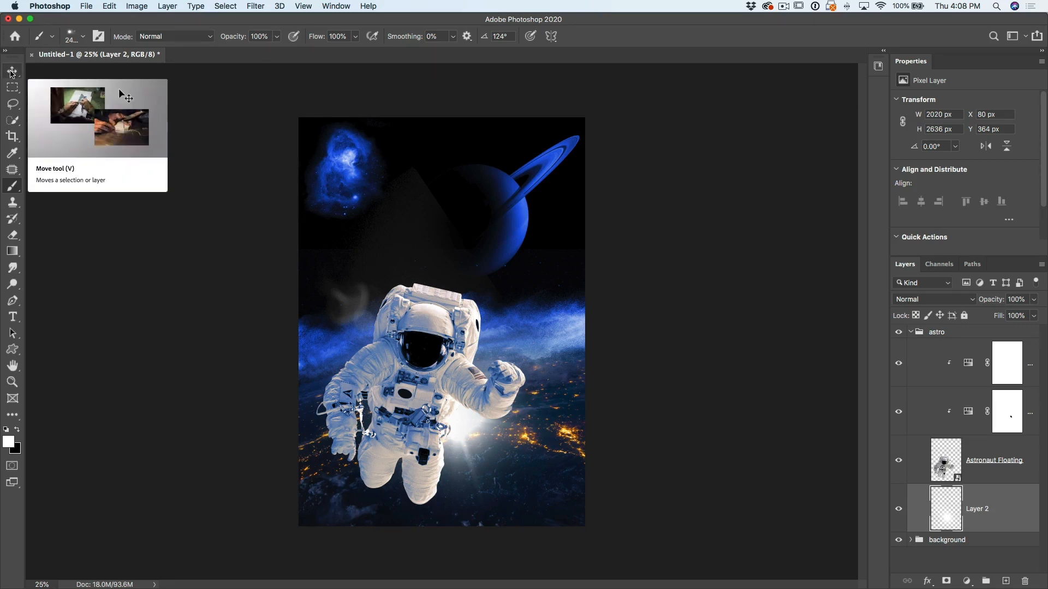
Step: Move the Layer 2 flare up to Y 260 px so it sits between the astronaut's waist and raised arm
left_click(11, 72)
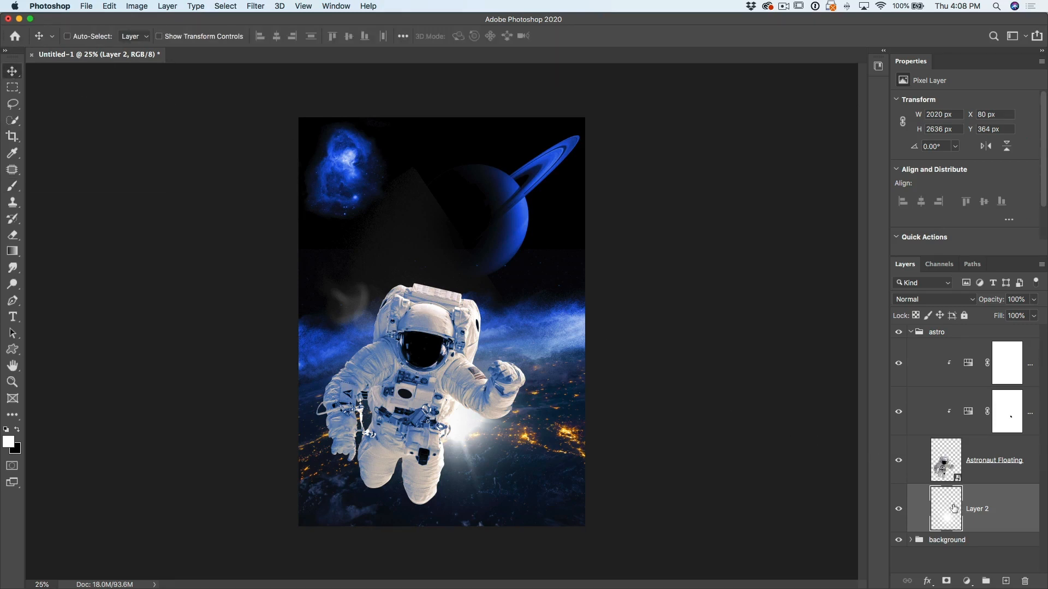
left_click_drag(467, 431, 482, 405)
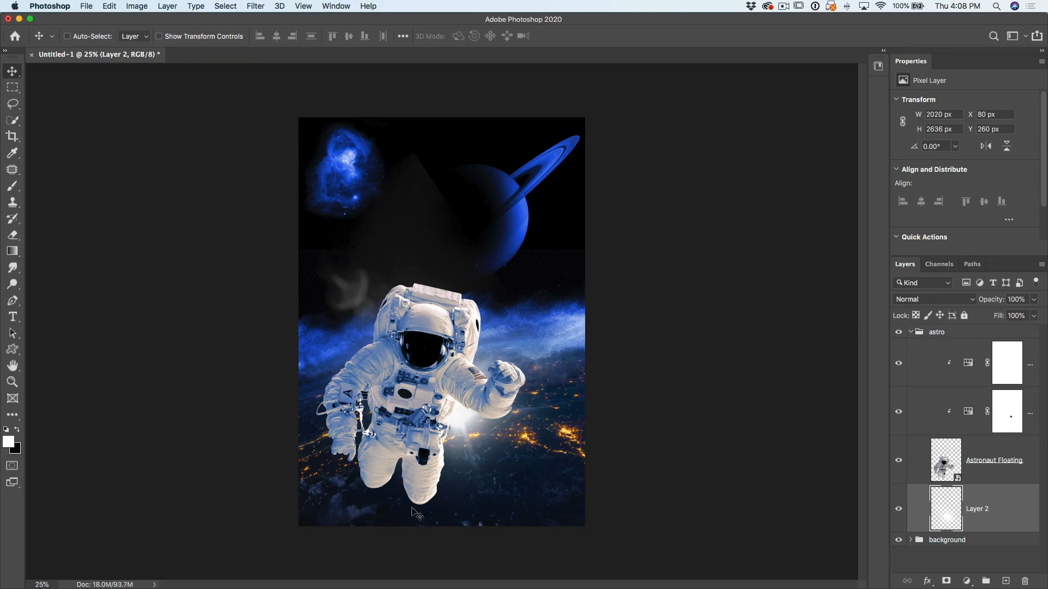
mouse_move(488, 496)
left_mouse_down()
mouse_move(489, 483)
mouse_move(478, 494)
left_mouse_up()
Step: Add an empty layer above the astronaut's Hue/Saturation adjustments and choose the 4168 px Ultimate Universe Creator flare brush
left_click(946, 348)
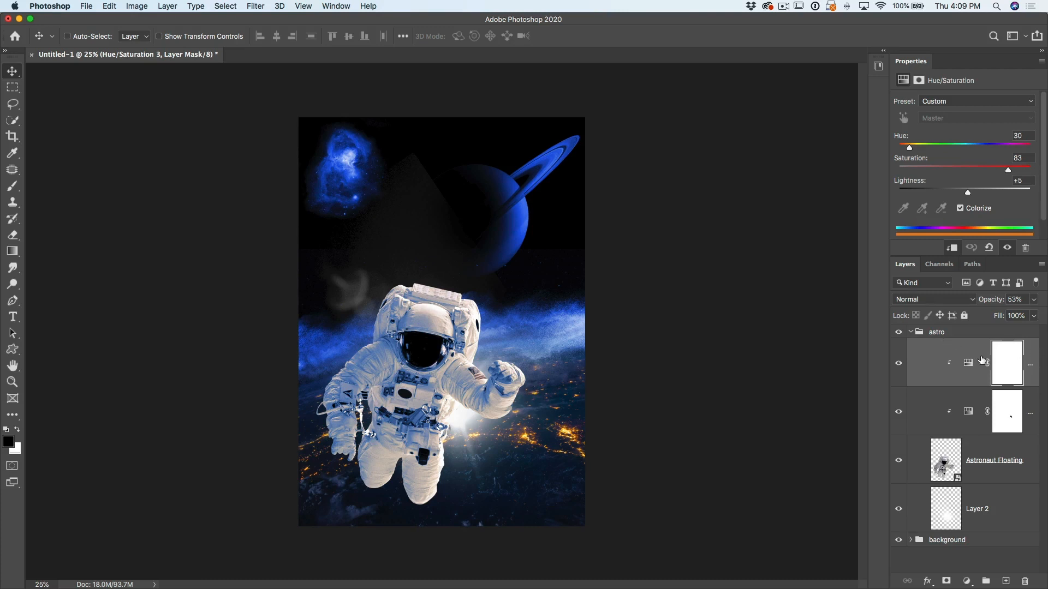
left_click(1006, 581)
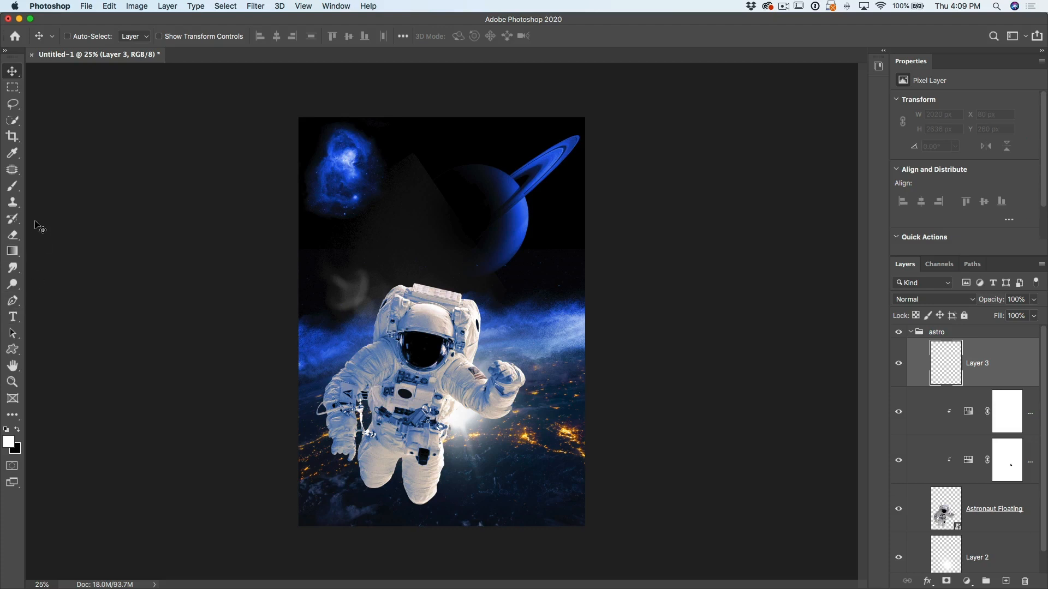
left_click(16, 189)
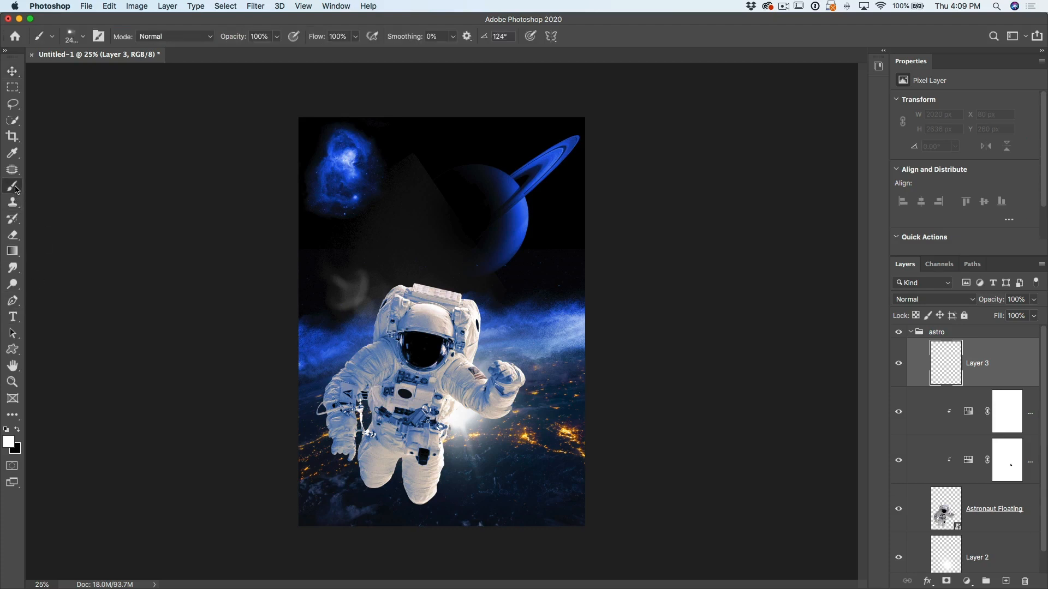
left_click(83, 37)
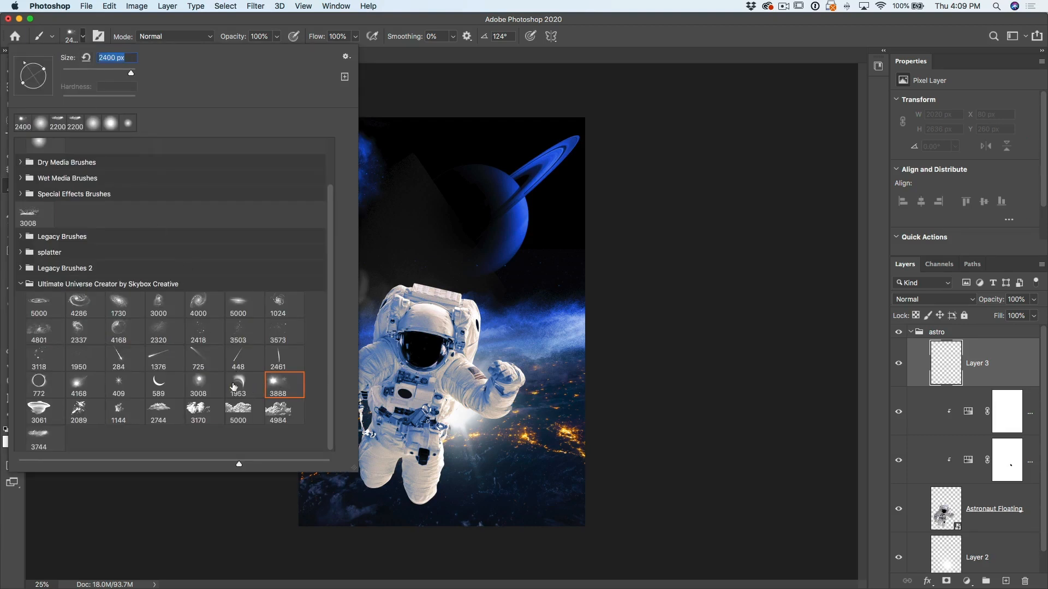
left_click(79, 385)
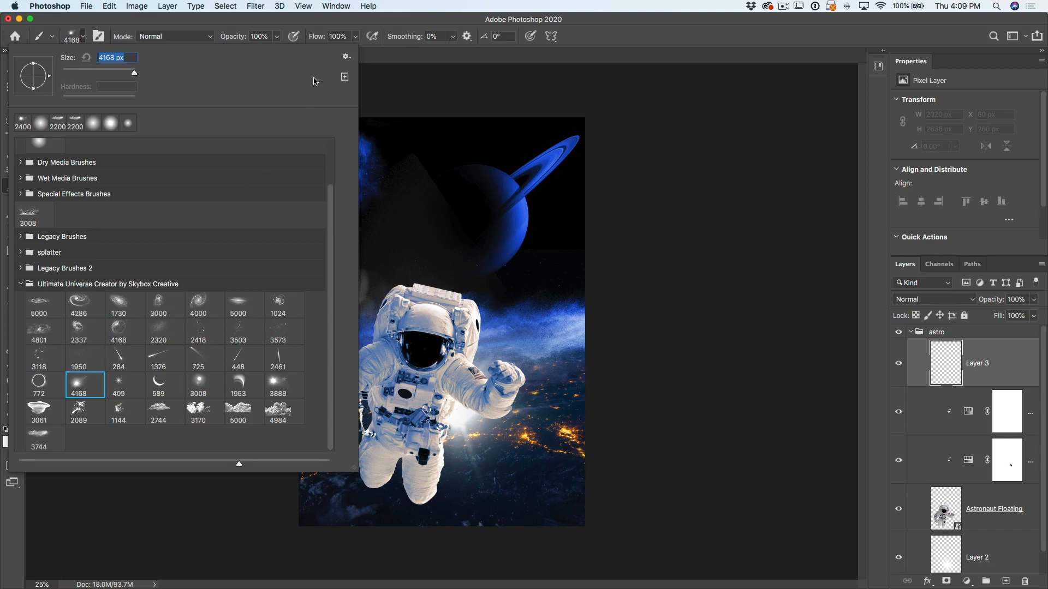
left_click(83, 37)
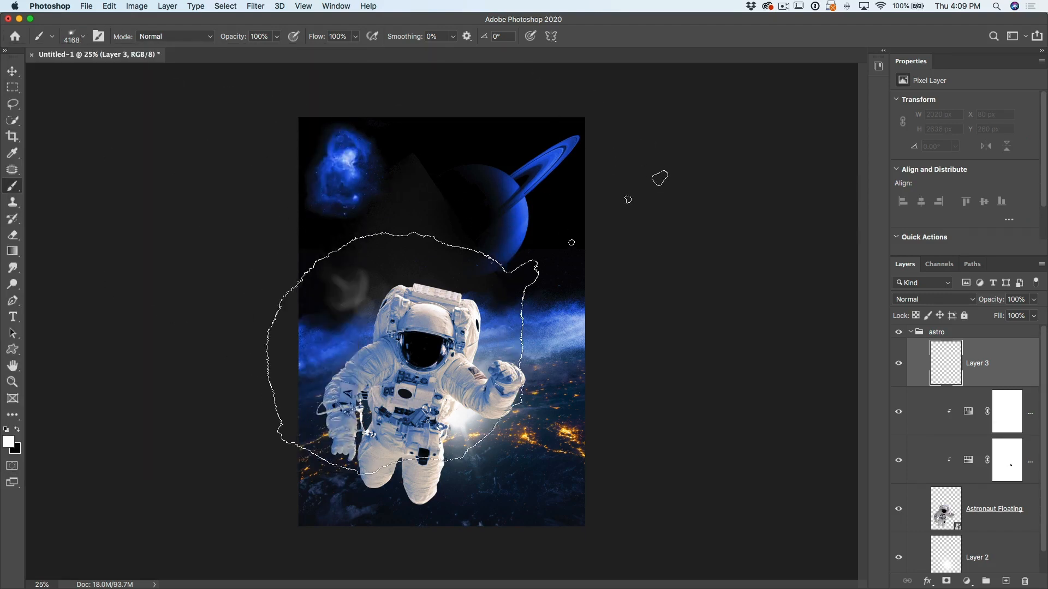
Step: Reduce the flare brush size to 1500 px
key("bracketleft")
key("bracketleft")
key("bracketleft")
key("bracketleft")
key("bracketleft")
key("bracketleft")
key("bracketleft")
key("bracketleft")
key("bracketleft")
key("bracketleft")
key("bracketleft")
key("bracketleft")
key("bracketleft")
key("bracketleft")
key("bracketleft")
key("bracketleft")
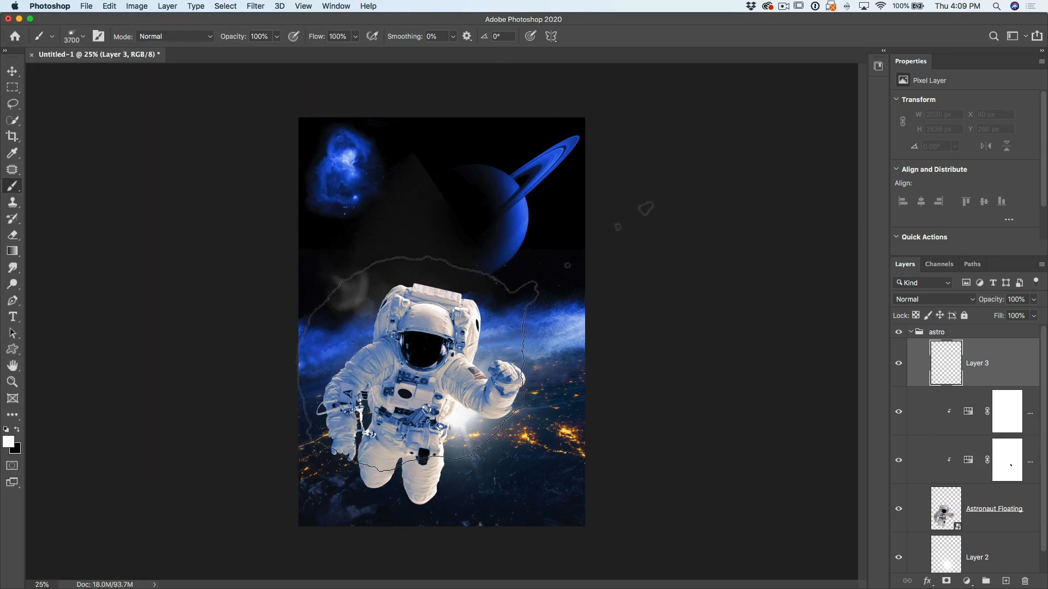
key("bracketleft")
key("bracketleft")
key("bracketleft")
key("bracketleft")
key("bracketleft")
key("bracketleft")
key("bracketleft")
key("bracketleft")
key("bracketleft")
key("bracketleft")
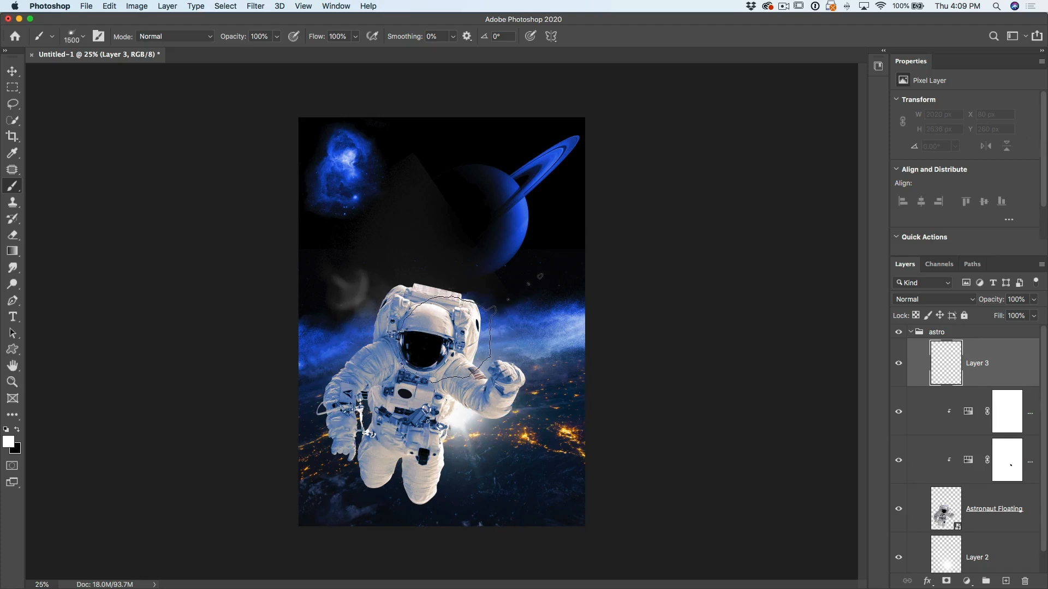
Step: Rotate the flare brush tip to 106°
key("Left")
key("Left")
key("Left")
key("Left")
key("Left")
key("Left")
key("Left")
key("Left")
key("Left")
key("Left")
key("Left")
key("Left")
key("Left")
key("Left")
key("Left")
key("Left")
key("Left")
key("Left")
key("Left")
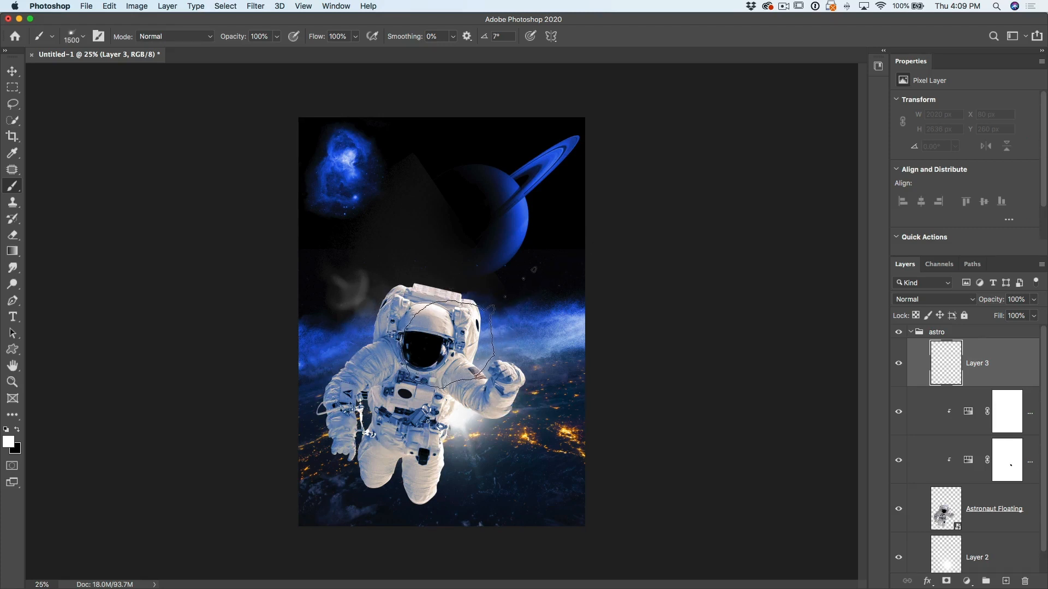
key("shift+Left")
key("shift+Left")
key("shift+Left")
key("shift+Left")
key("shift+Left")
key("shift+Left")
key("Left")
key("Left")
key("Left")
key("Left")
key("Left")
key("Left")
key("Left")
key("Left")
key("Left")
key("Left")
key("Left")
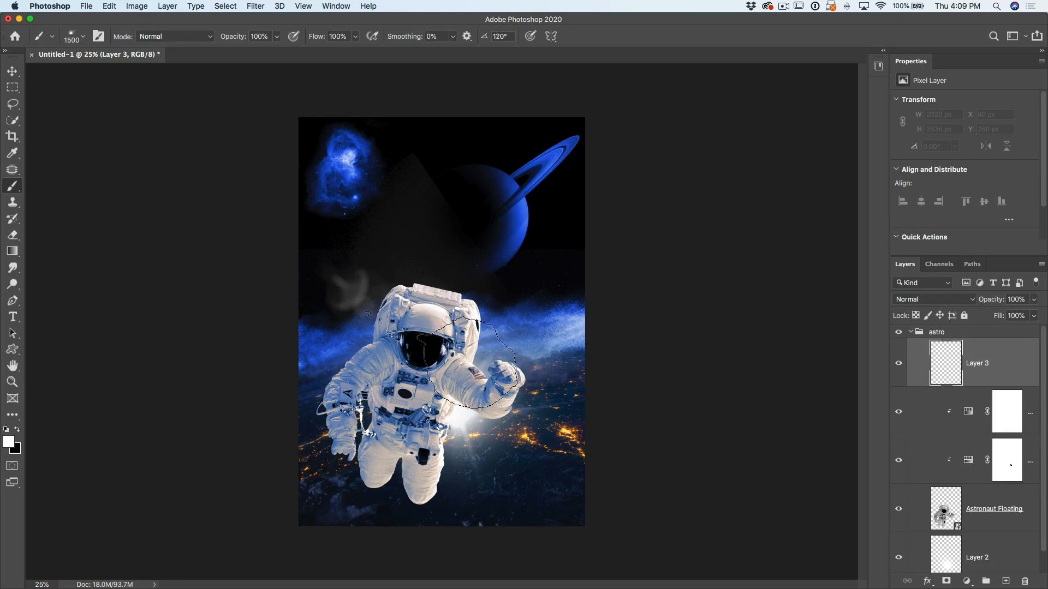
key("Left")
key("Left")
key("Left")
key("Left")
key("Left")
key("Left")
key("Left")
key("Left")
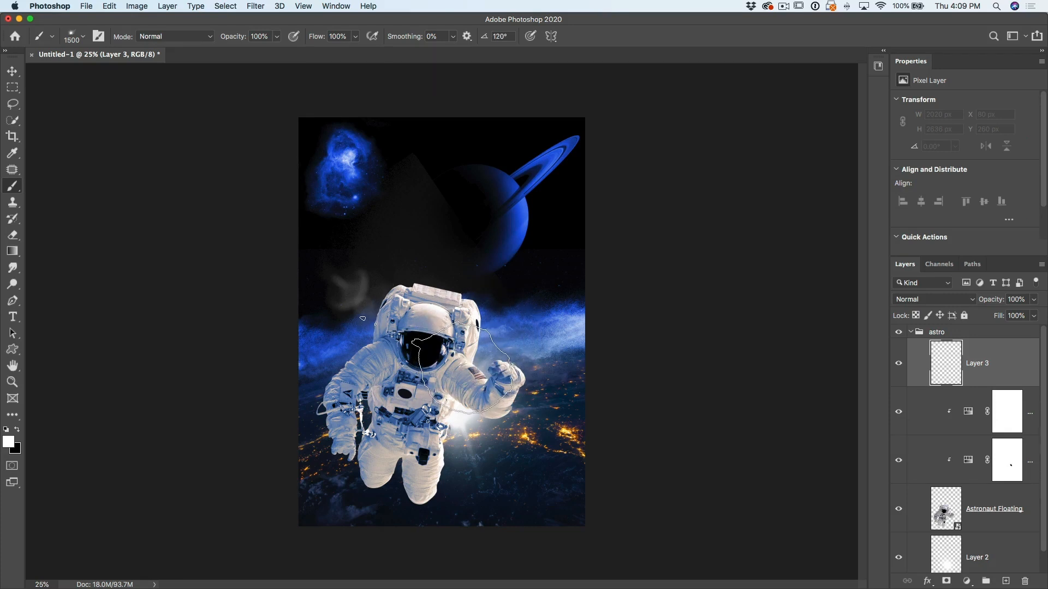
key("Left")
key("Left")
key("Left")
key("Left")
key("Left")
key("Left")
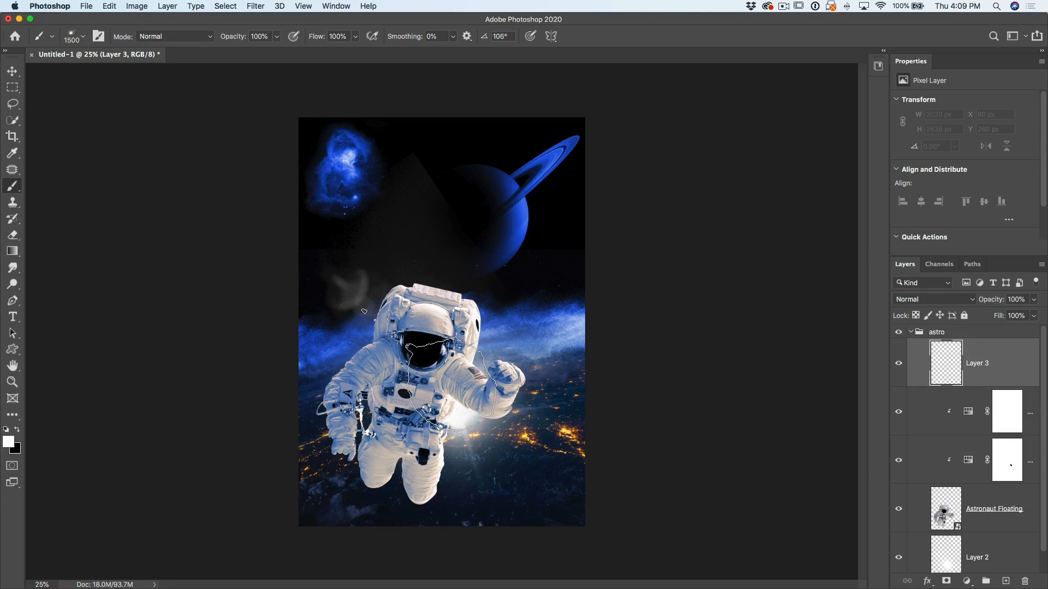
Step: Reduce the brush to 1300 px and stamp a white flare on Layer 3, over the existing glow beside the astronaut's waist
key("bracketleft")
key("bracketleft")
left_click(457, 405)
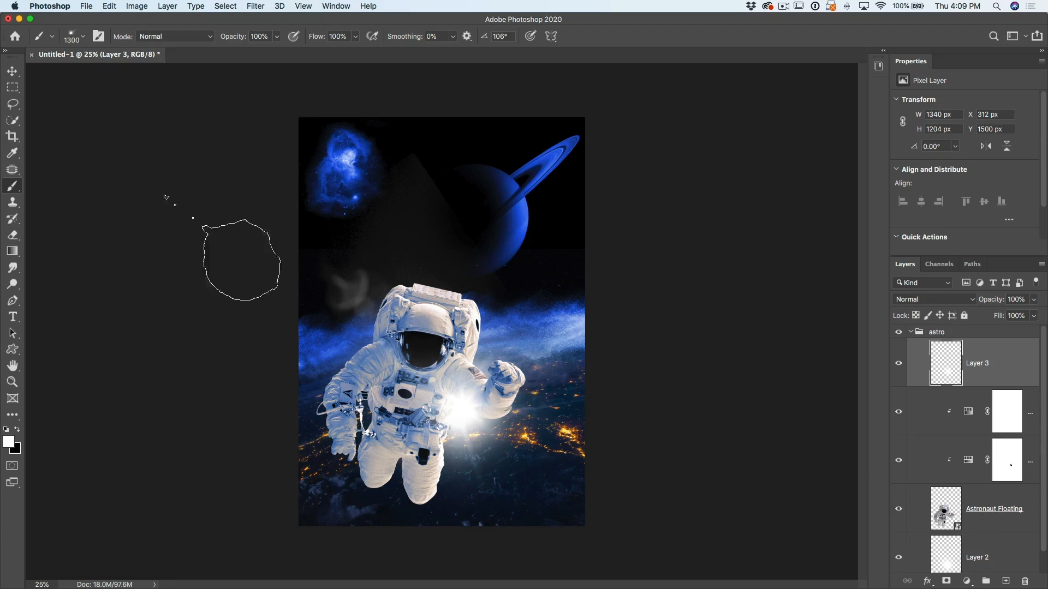
Step: Lower the opacity of Layer 3's front flare to 71%
left_click(11, 72)
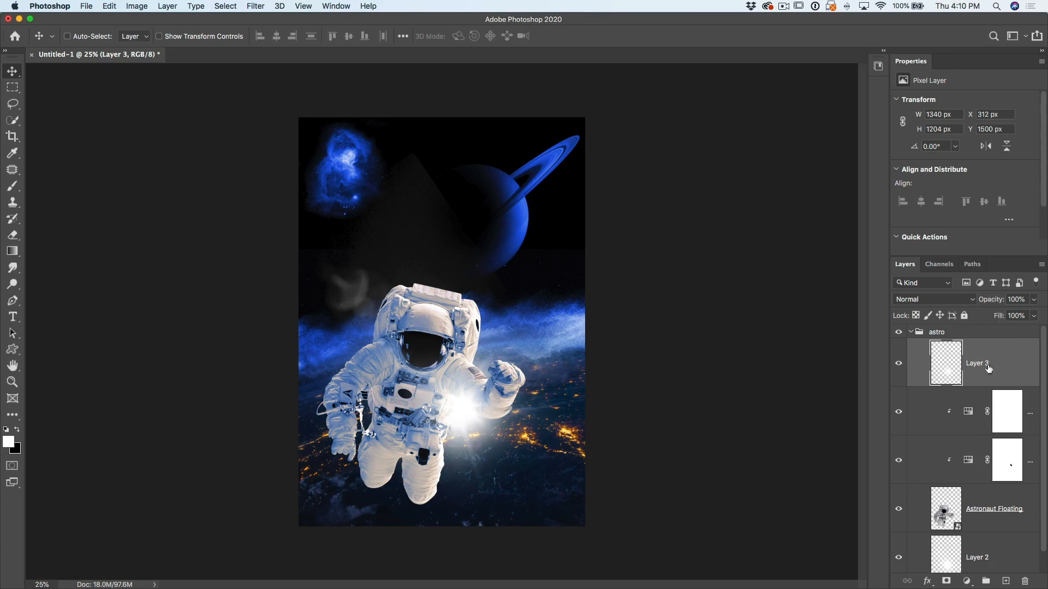
mouse_move(994, 301)
left_mouse_down()
mouse_move(944, 305)
mouse_move(989, 304)
mouse_move(979, 300)
left_mouse_up()
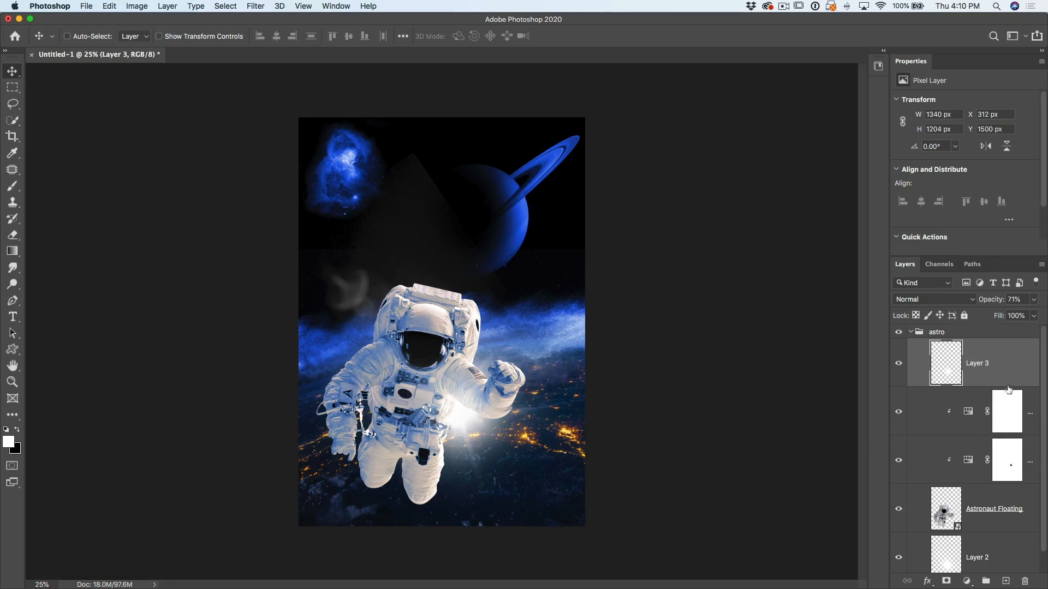
Step: Set the hue of the background group's colorized Hue/Saturation adjustment to 211
scroll(1043, 371, "down", 1)
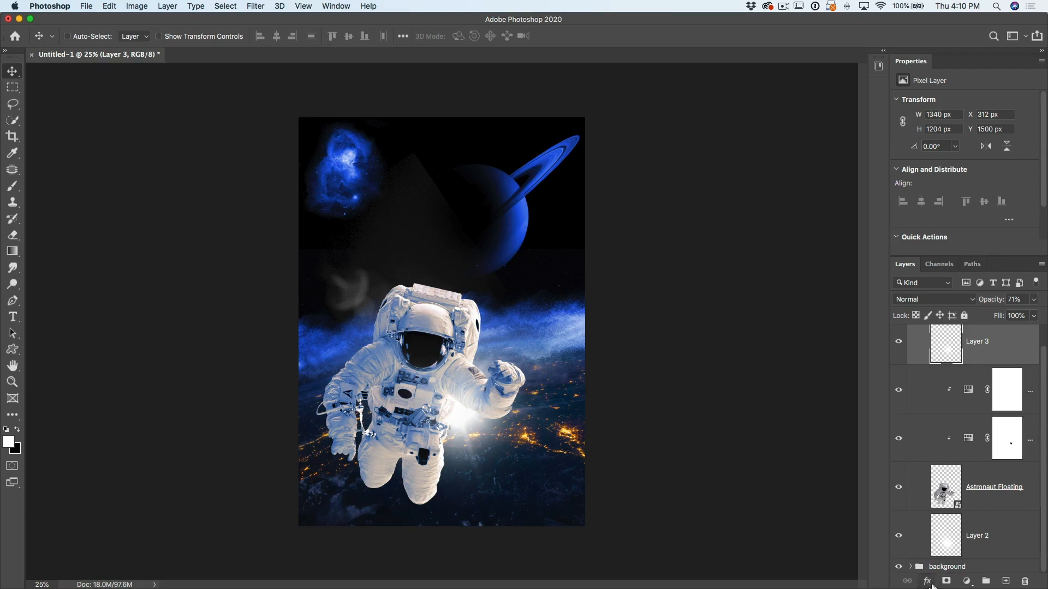
left_click(910, 567)
scroll(1006, 463, "down", 1)
scroll(1006, 463, "down", 3)
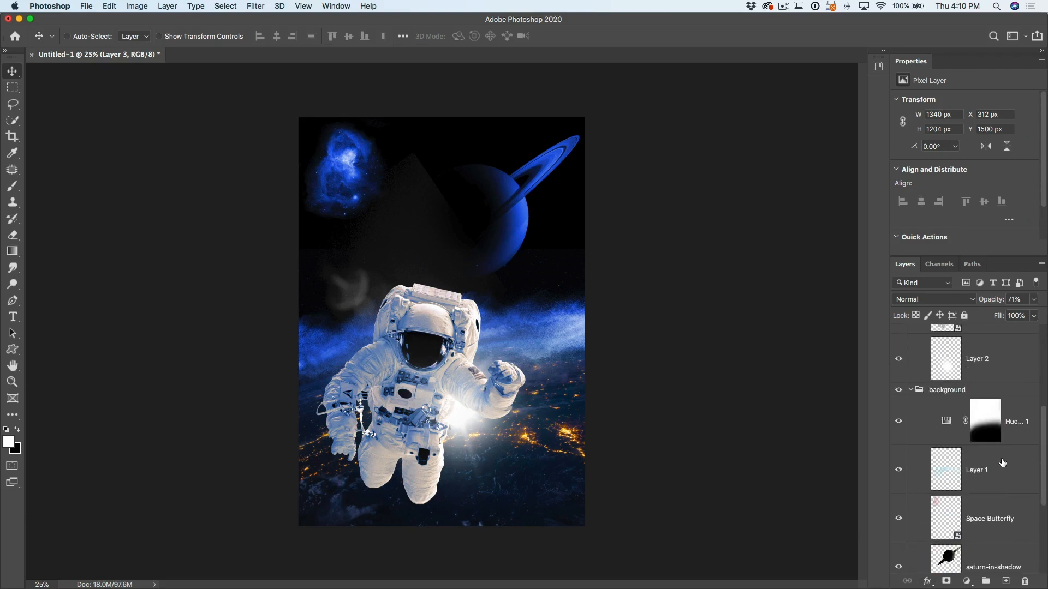
left_click(941, 423)
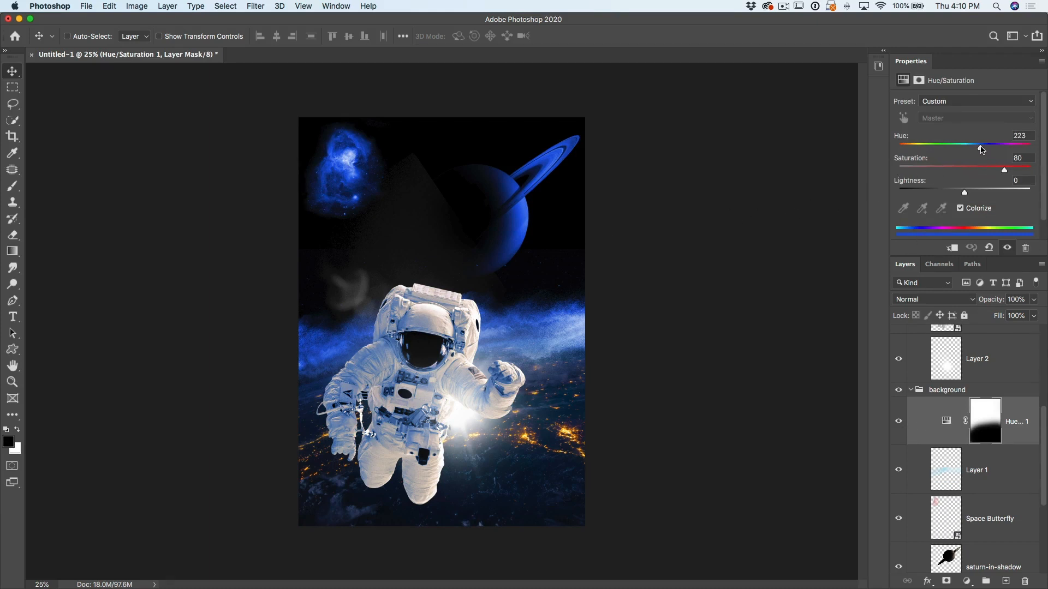
left_click_drag(980, 149, 976, 150)
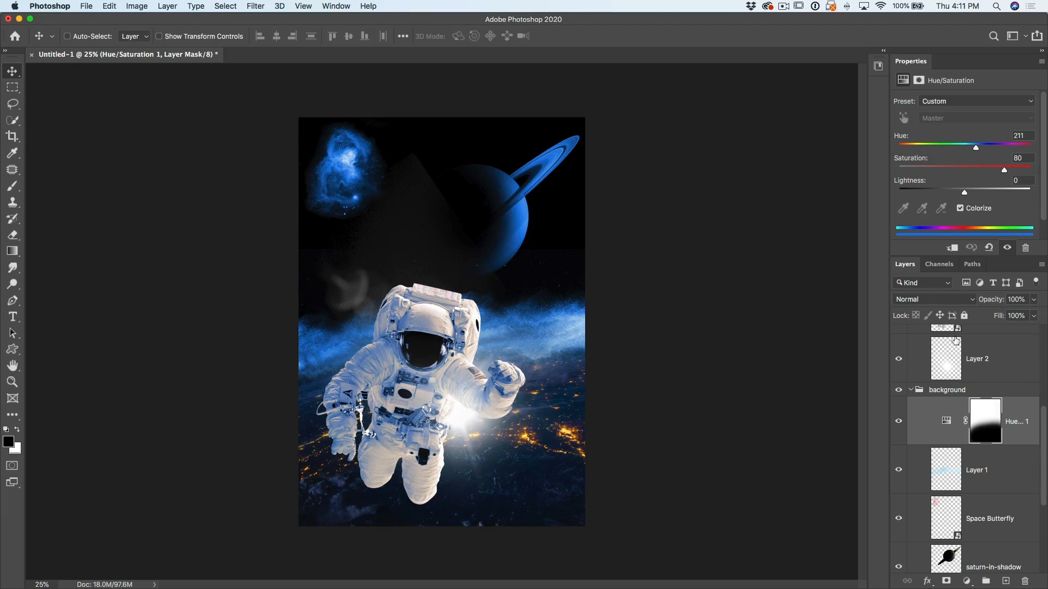
Step: Add the white title text "SPACE BETWEEN" above the astro group's layers and place it just above the astronaut
left_click_drag(1043, 415, 1044, 321)
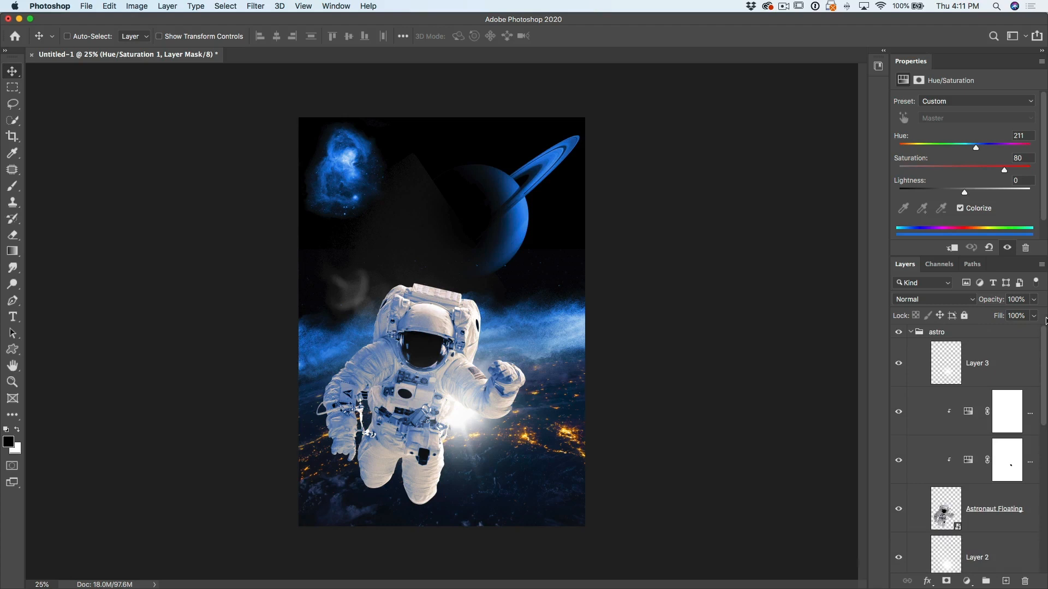
left_click(936, 333)
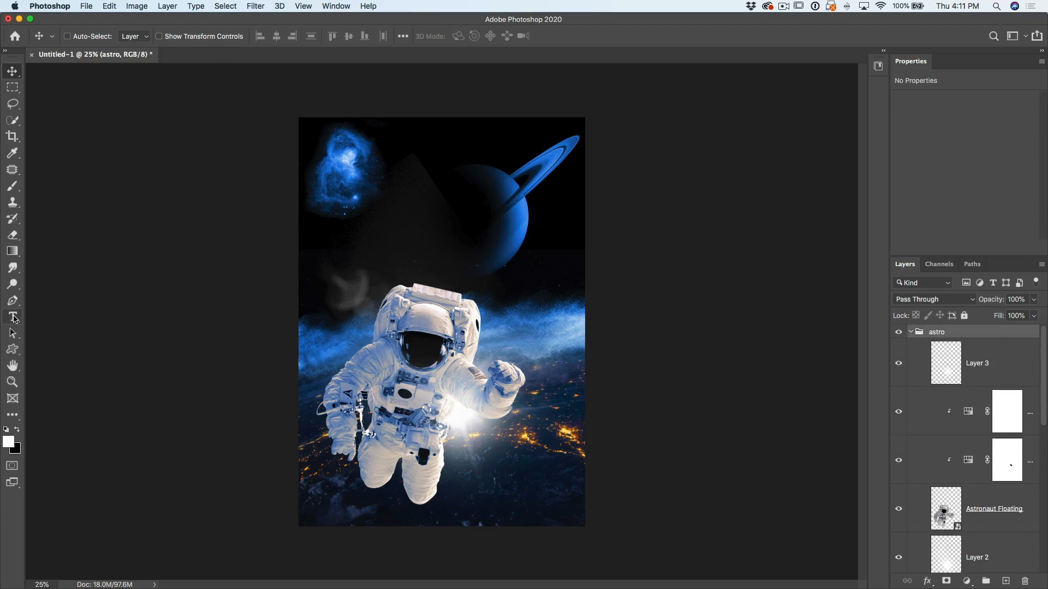
left_click_drag(15, 318, 46, 314)
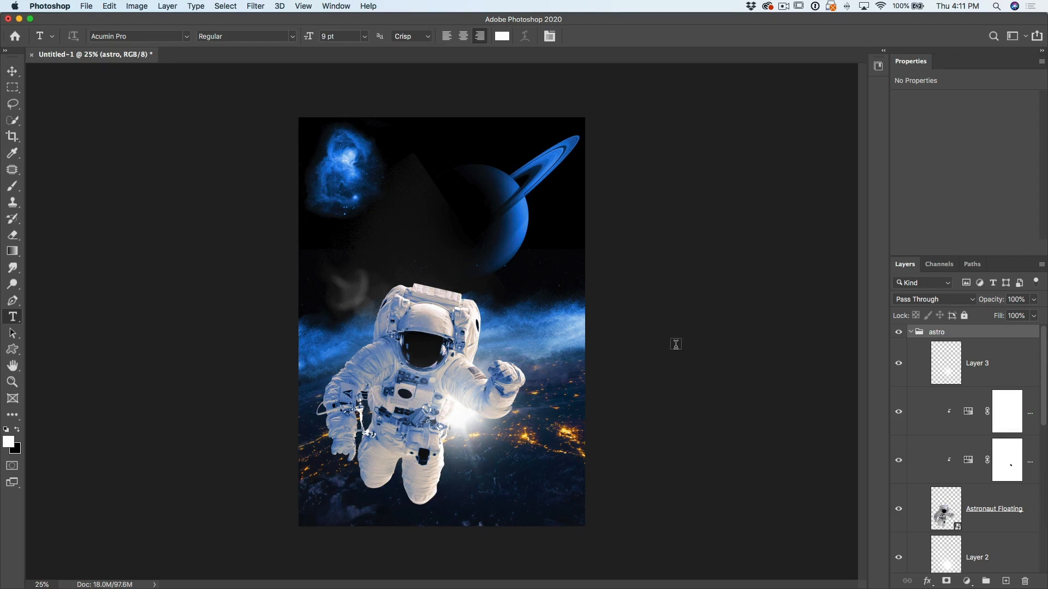
left_click(343, 243)
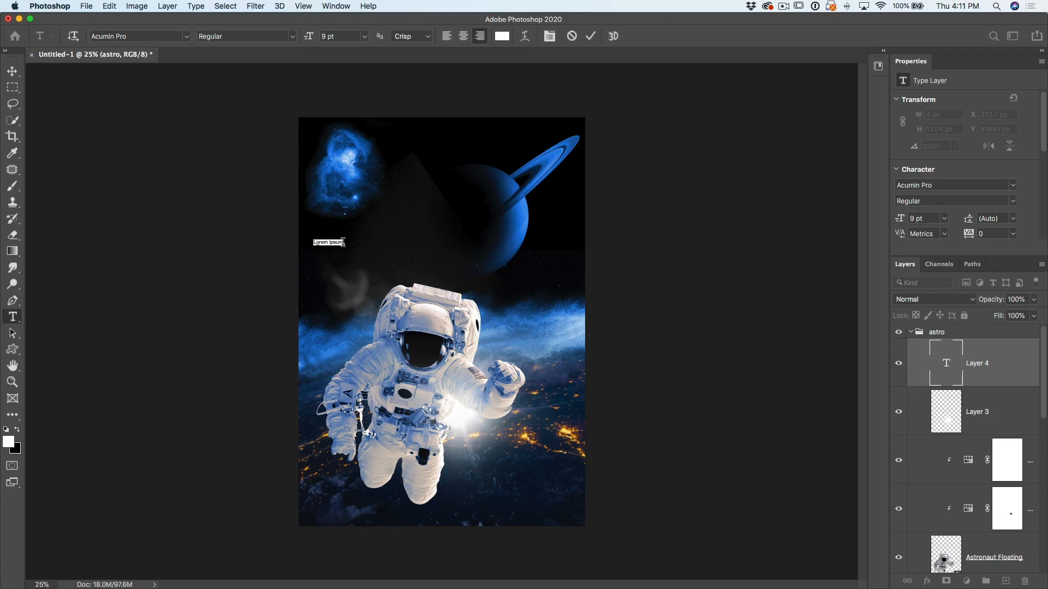
type("SPACE BETWEEN")
left_click_drag(314, 43, 317, 44)
left_click(12, 71)
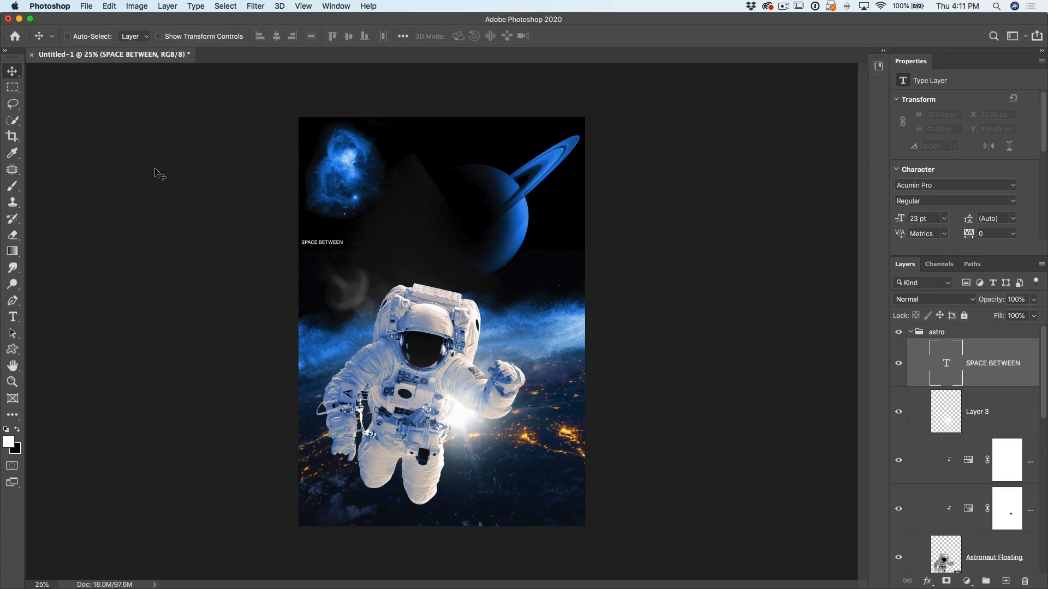
left_click_drag(327, 247, 427, 243)
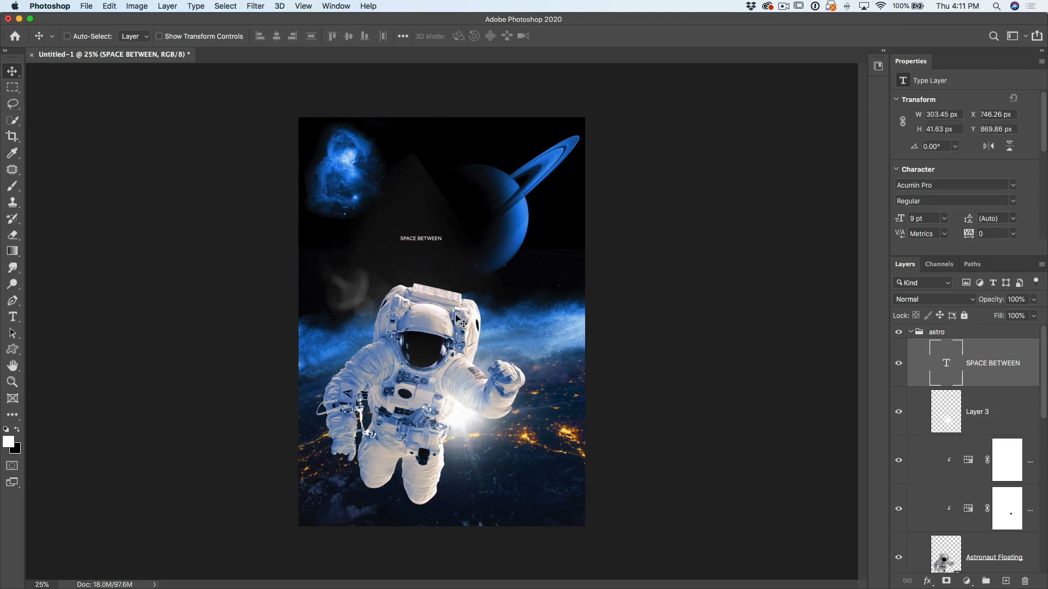
Step: Move the SPACE BETWEEN text layer out above the astro group and collapse the astro and background groups
left_click_drag(969, 359, 974, 327)
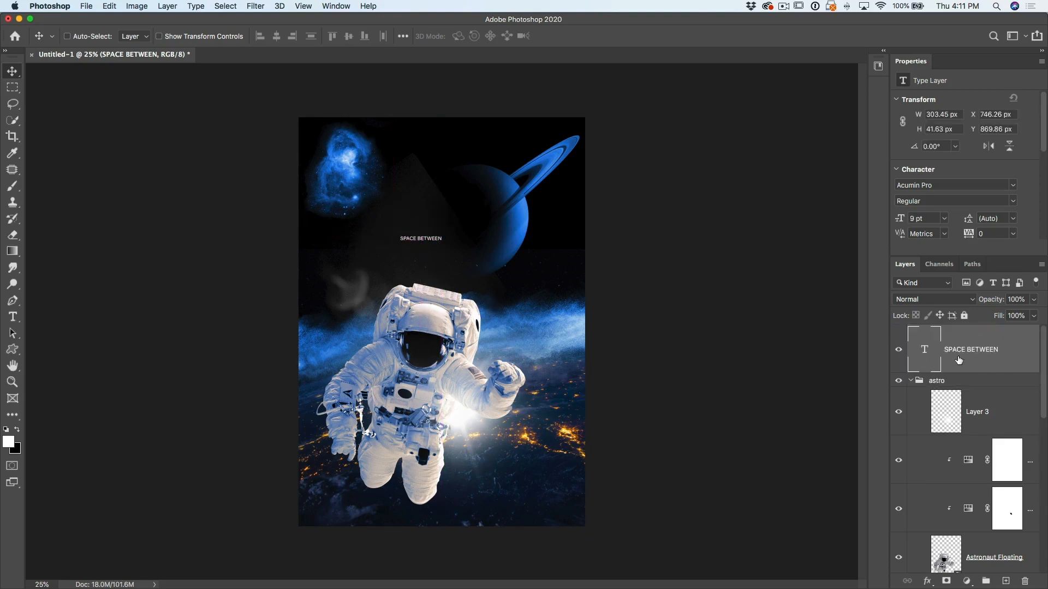
left_click(911, 381)
left_click(911, 394)
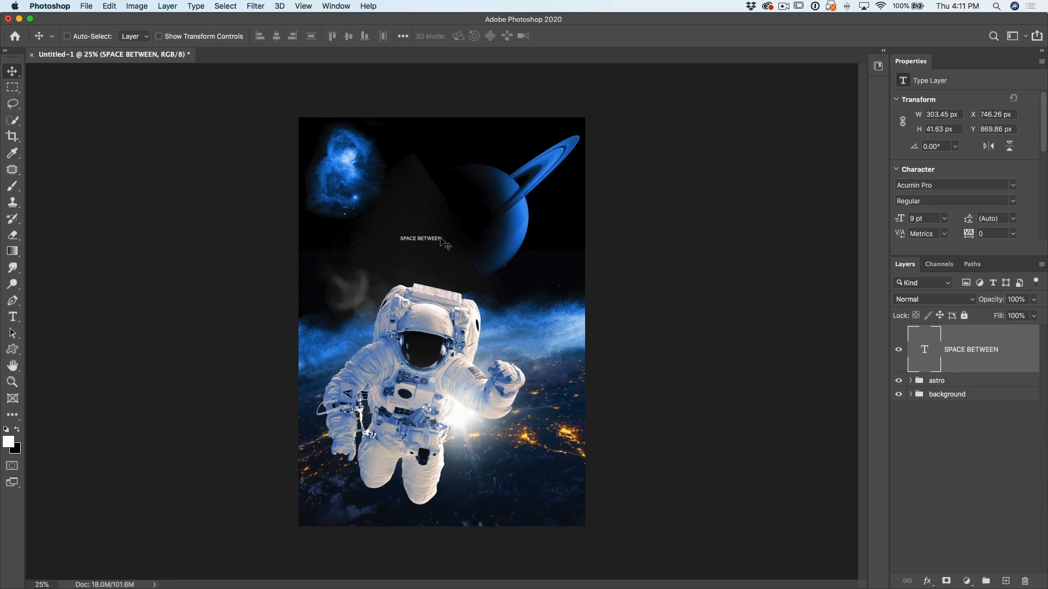
Step: Enlarge the whole SPACE BETWEEN title to 29 pt
left_click(12, 317)
triple_click(414, 238)
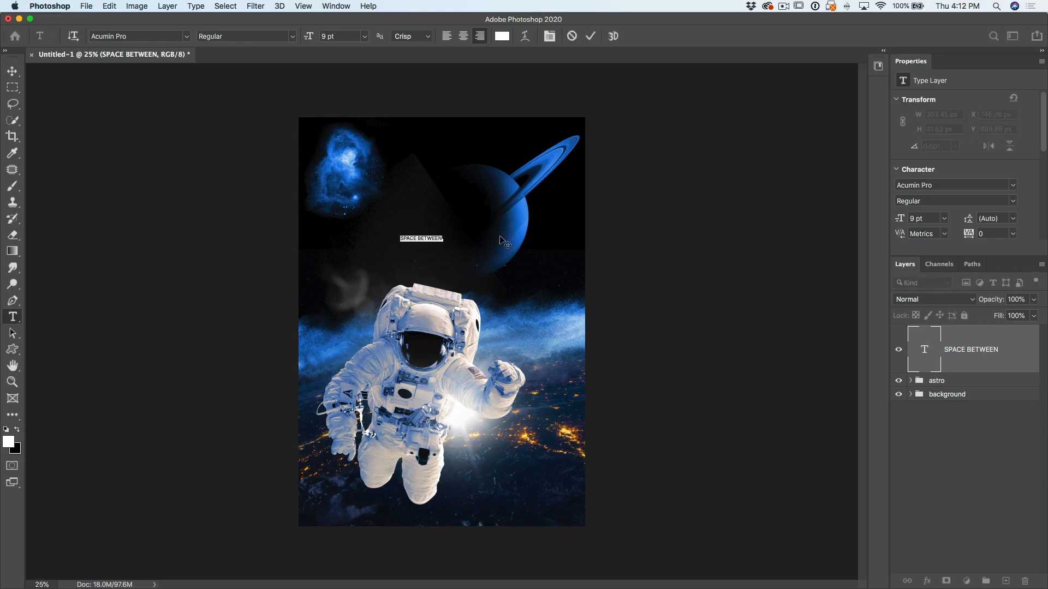
left_click_drag(309, 38, 321, 42)
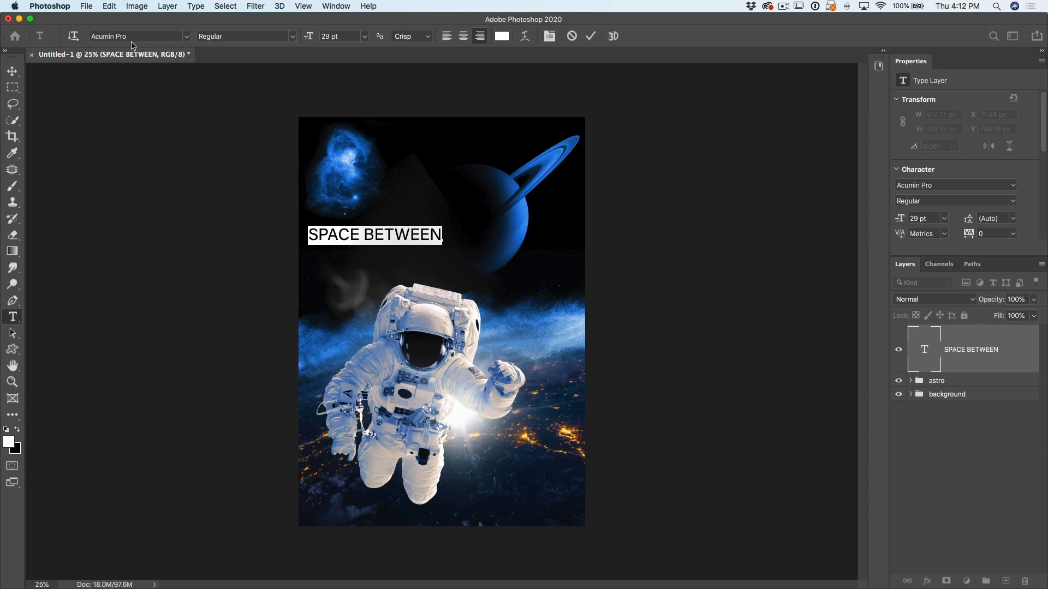
Step: Set the SPACE BETWEEN title's font to Helvetica Neue Light
left_click(187, 36)
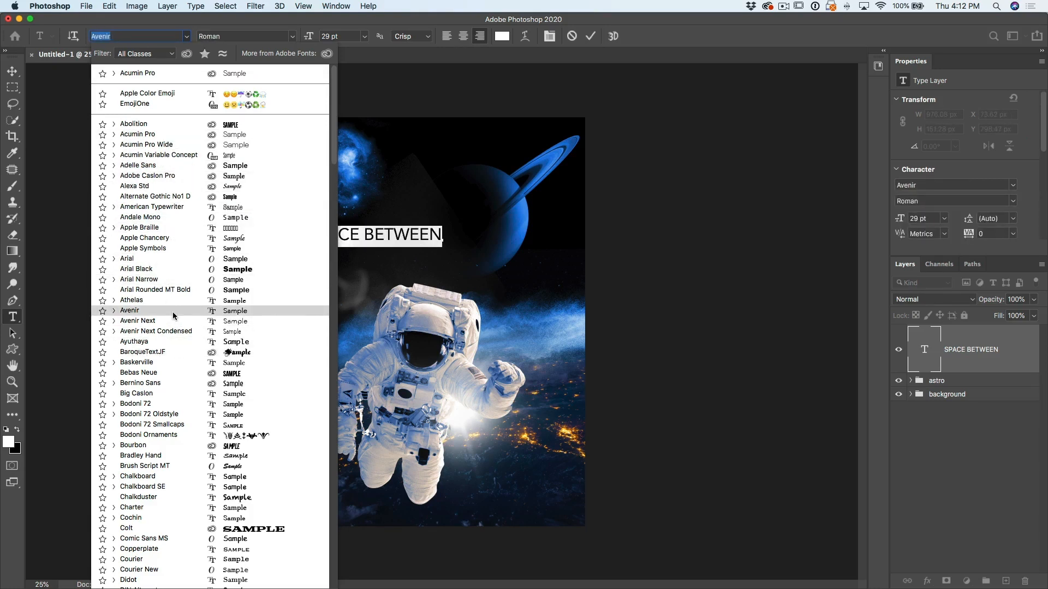
scroll(172, 312, "down", 10)
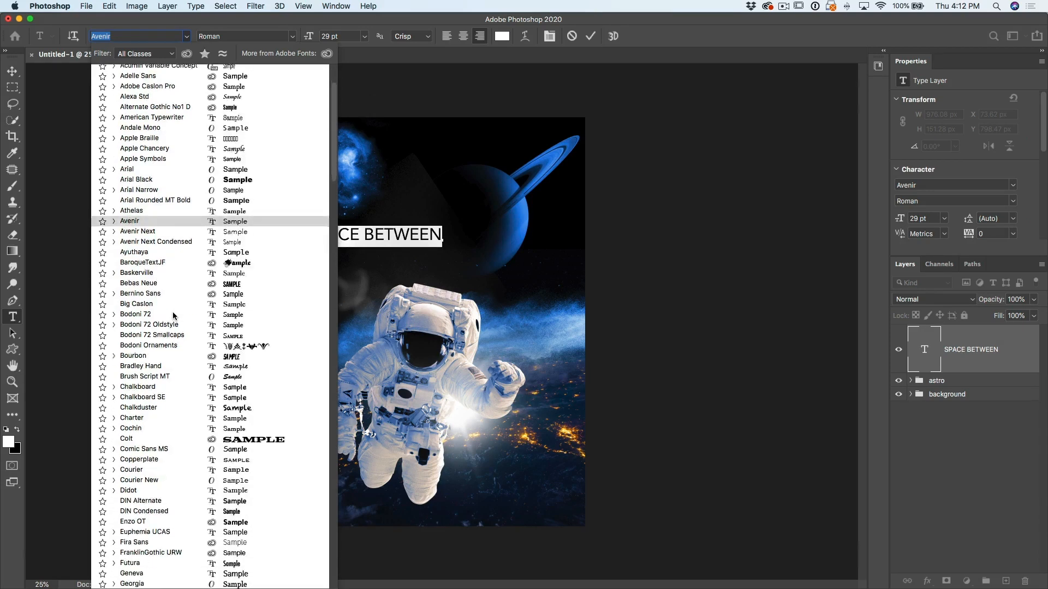
scroll(173, 312, "down", 6)
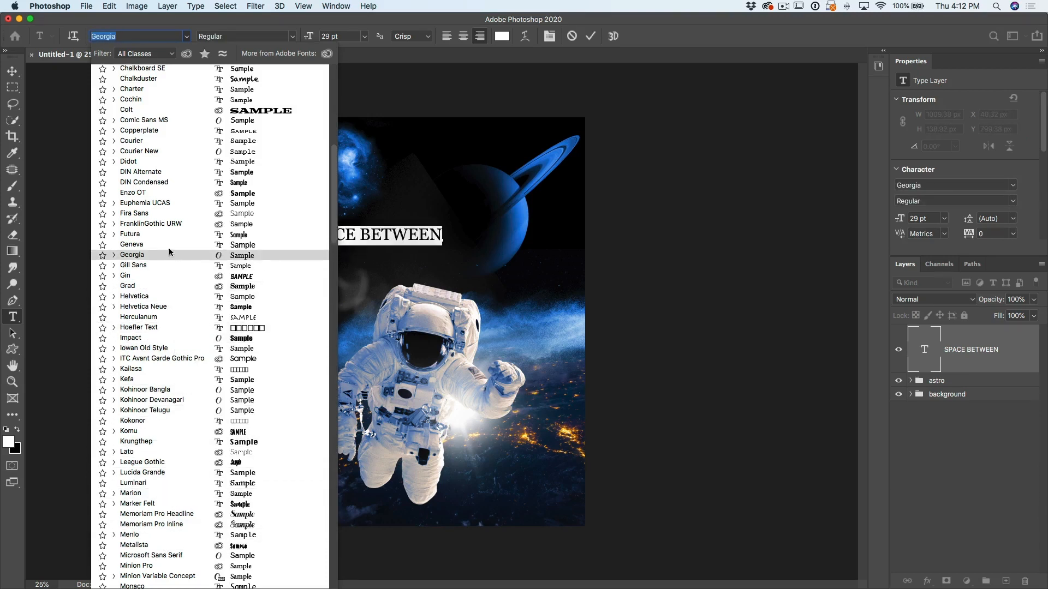
left_click(114, 235)
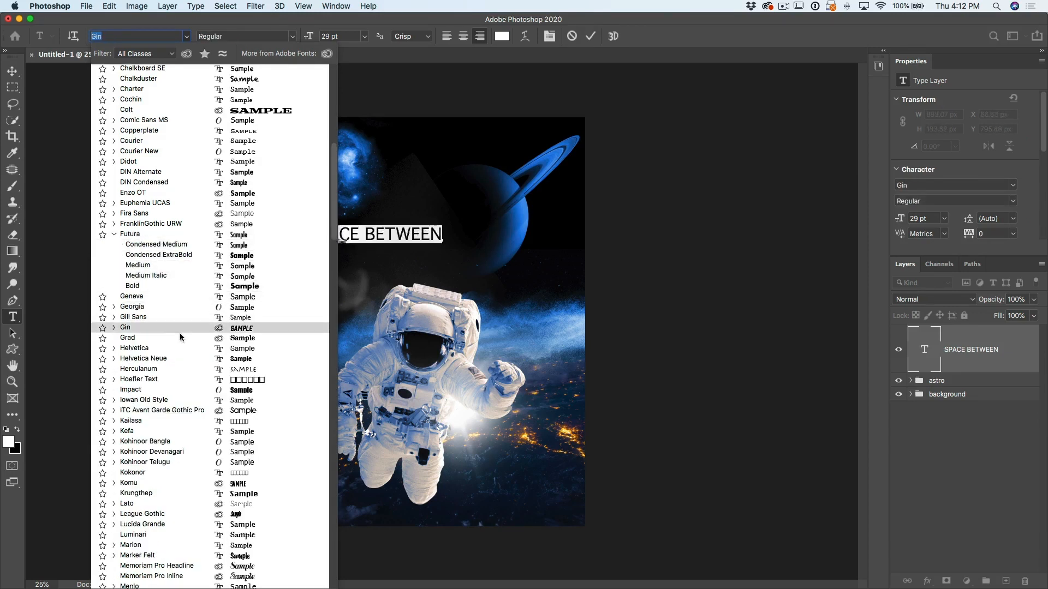
left_click(120, 358)
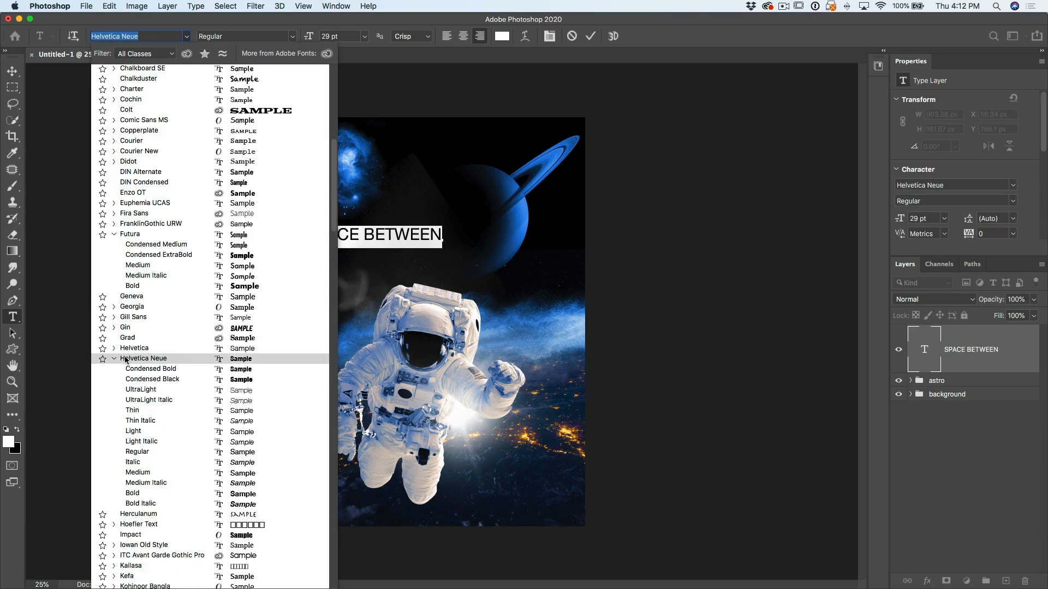
left_click(175, 431)
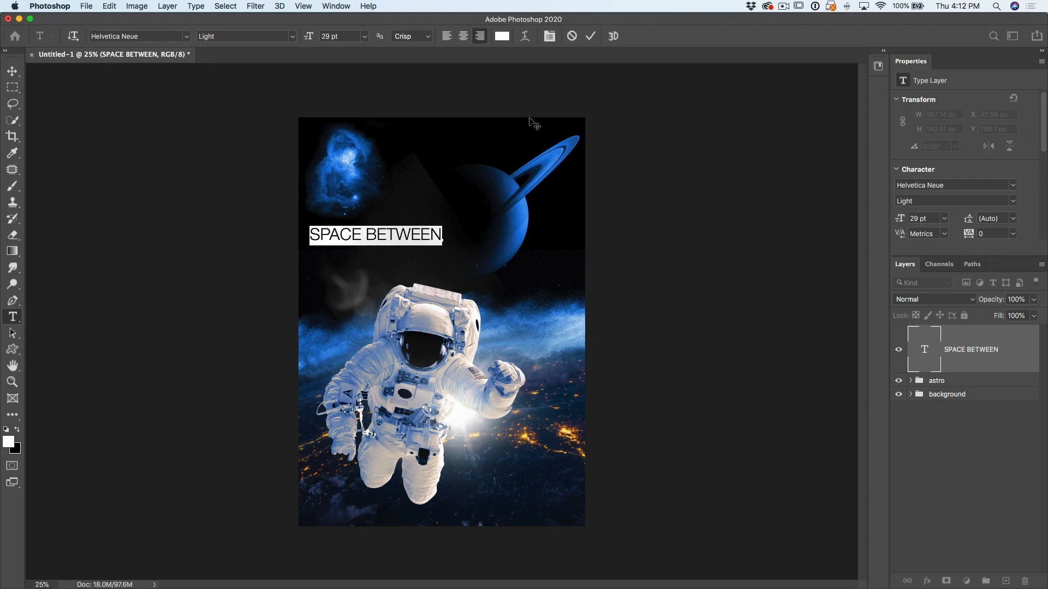
Step: Widen the tracking of the SPACE BETWEEN title to 540 and commit the text
left_click(550, 36)
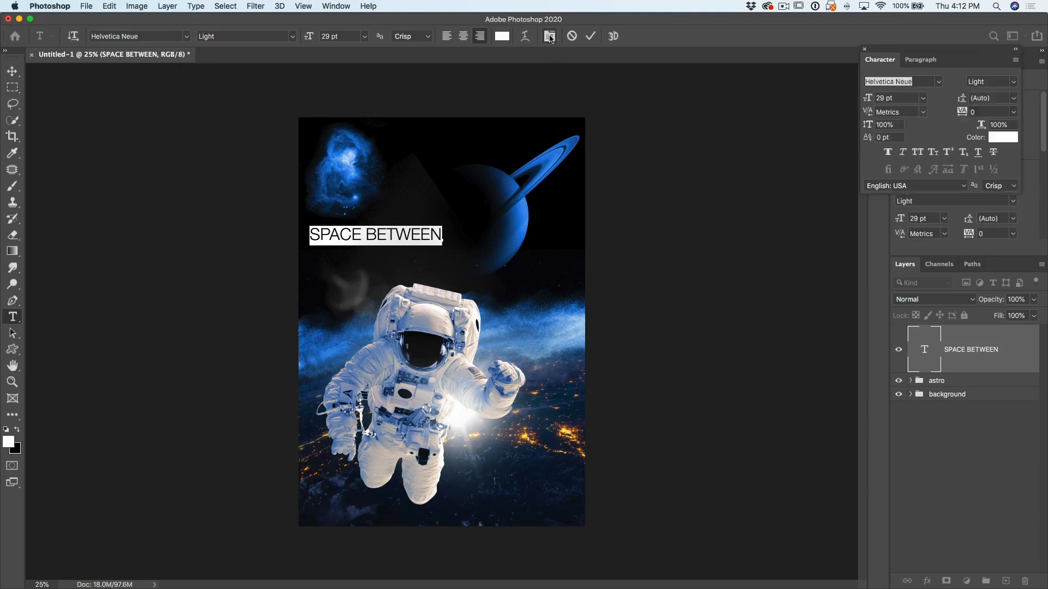
left_click_drag(884, 52, 620, 83)
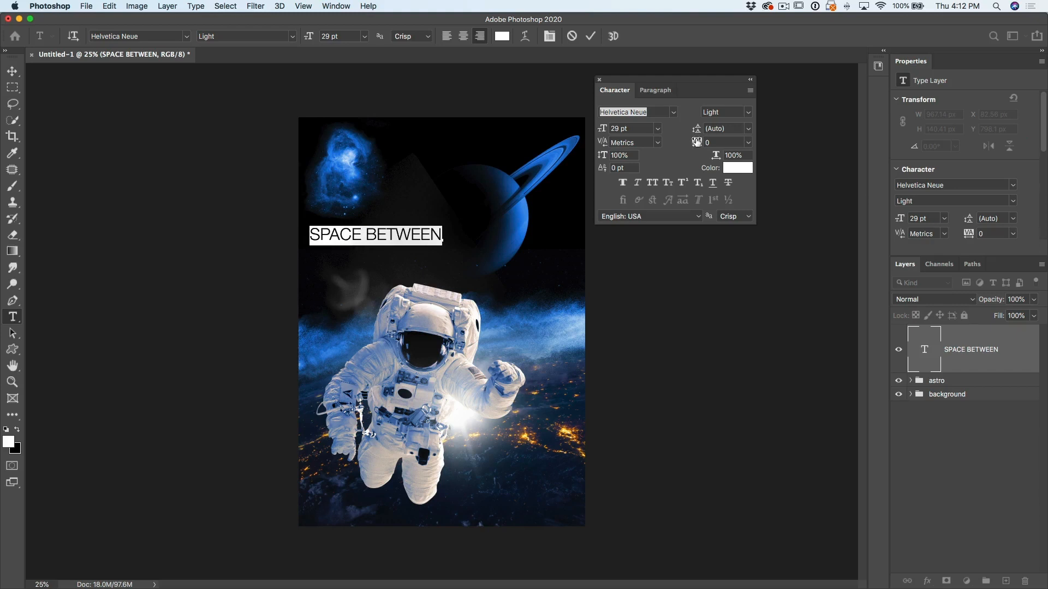
left_click_drag(697, 143, 707, 142)
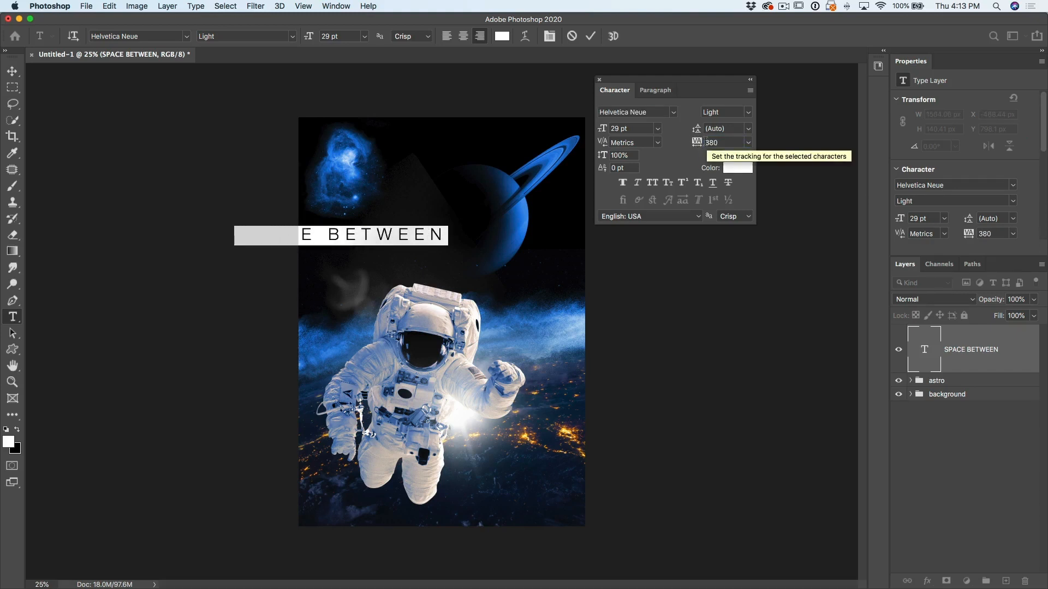
left_click_drag(707, 142, 707, 142)
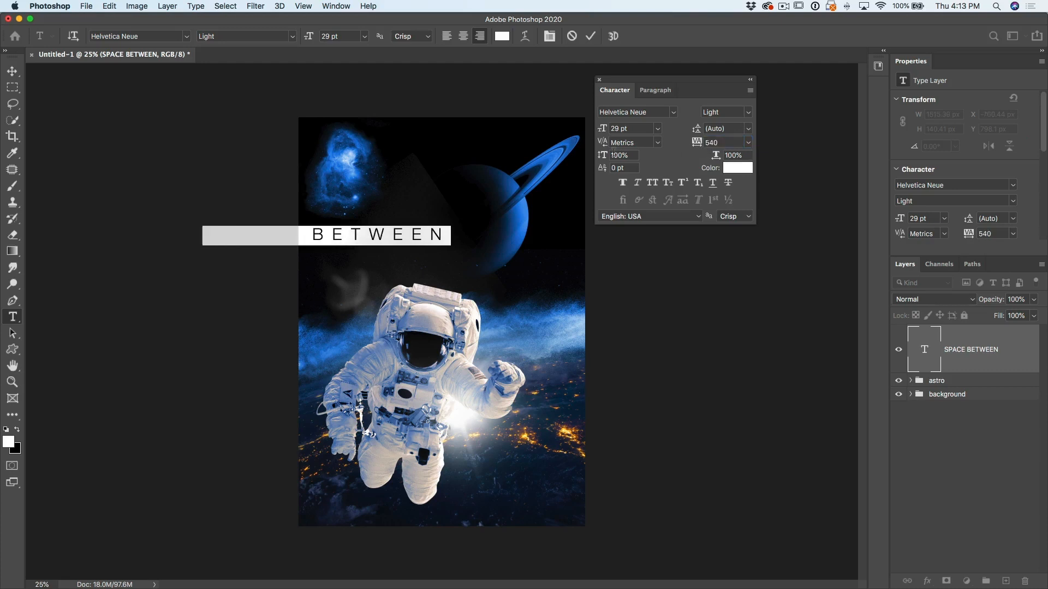
left_click(12, 71)
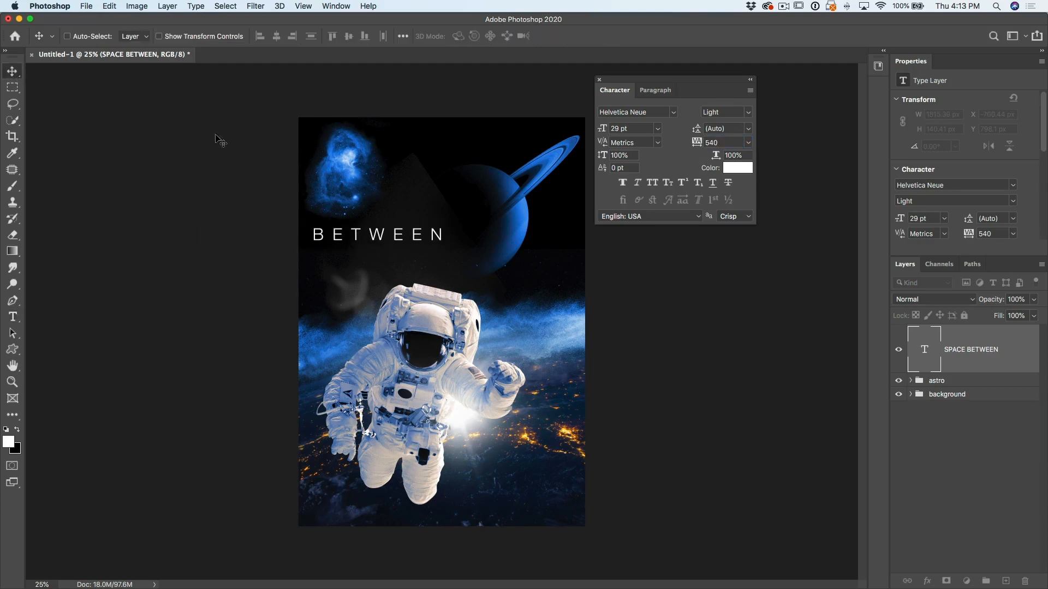
Step: Center the SPACE BETWEEN title horizontally on the canvas, just above the astronaut's backpack
left_click_drag(682, 87, 799, 99)
left_click_drag(340, 250, 458, 250)
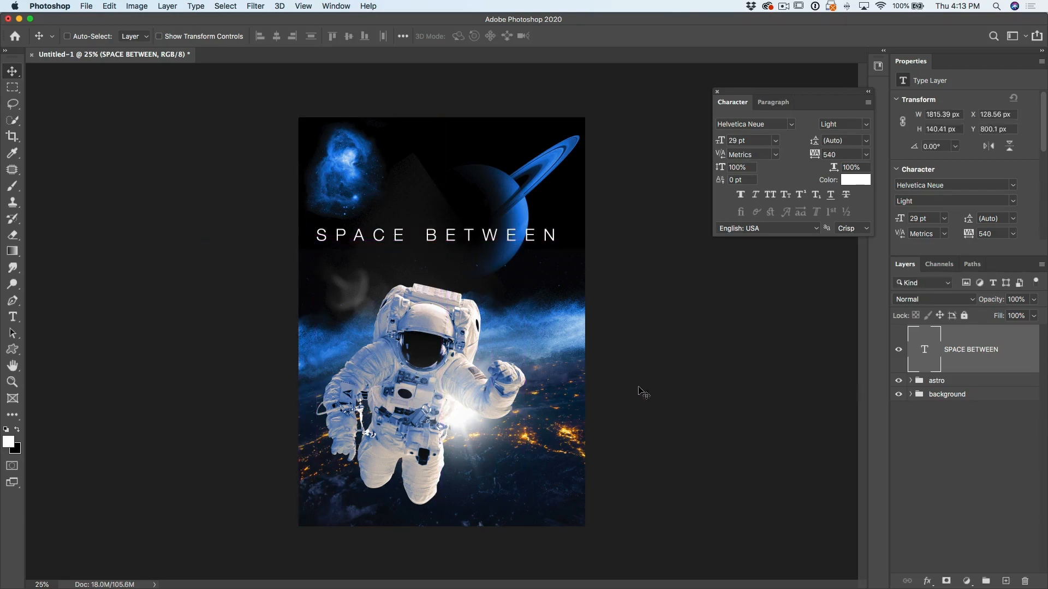
left_click_drag(527, 230, 527, 240)
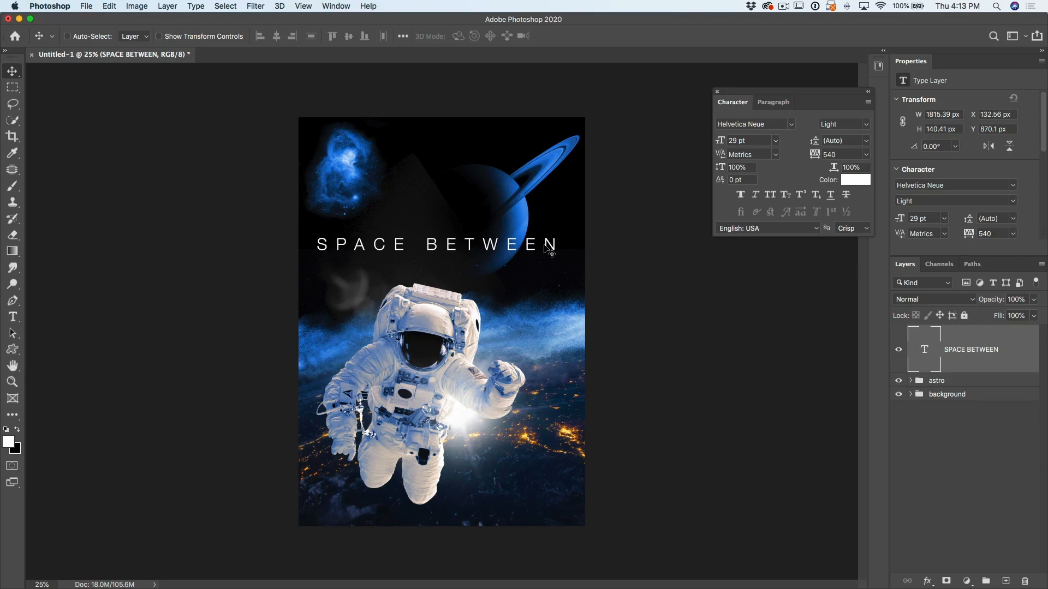
mouse_move(552, 252)
left_mouse_down()
mouse_move(545, 192)
mouse_move(550, 259)
left_mouse_up()
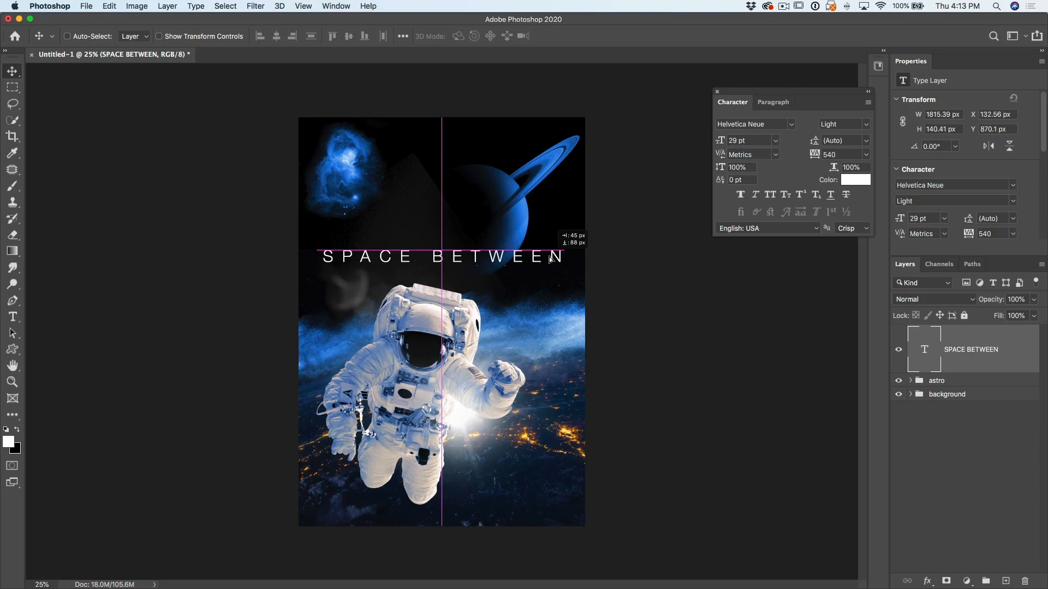
left_click_drag(550, 259, 549, 259)
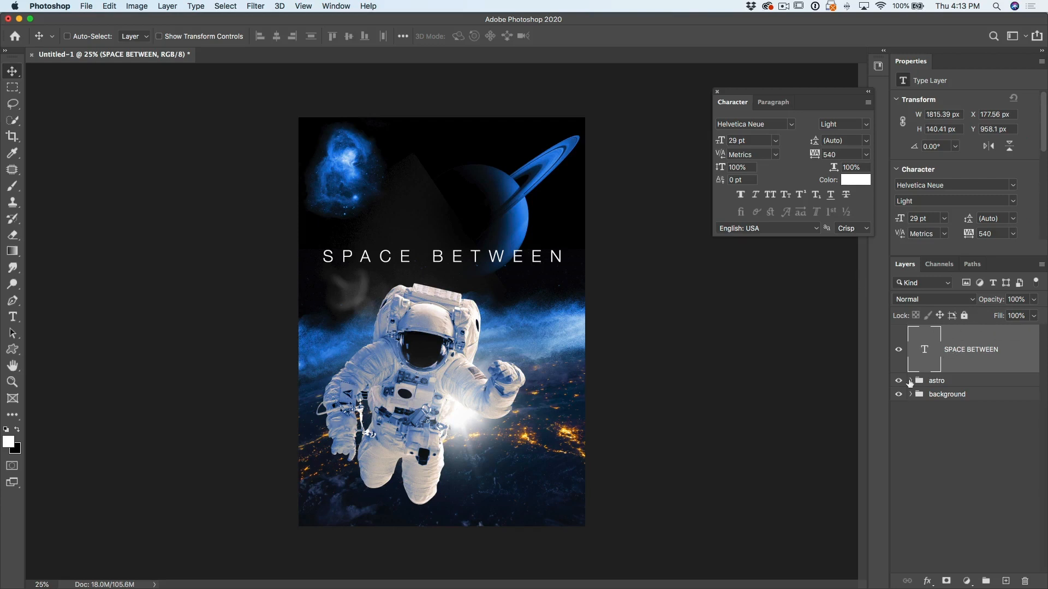
Step: Add a new layer above the title and choose the 1376 px comet brush from the Ultimate Universe Creator set
left_click(1005, 580)
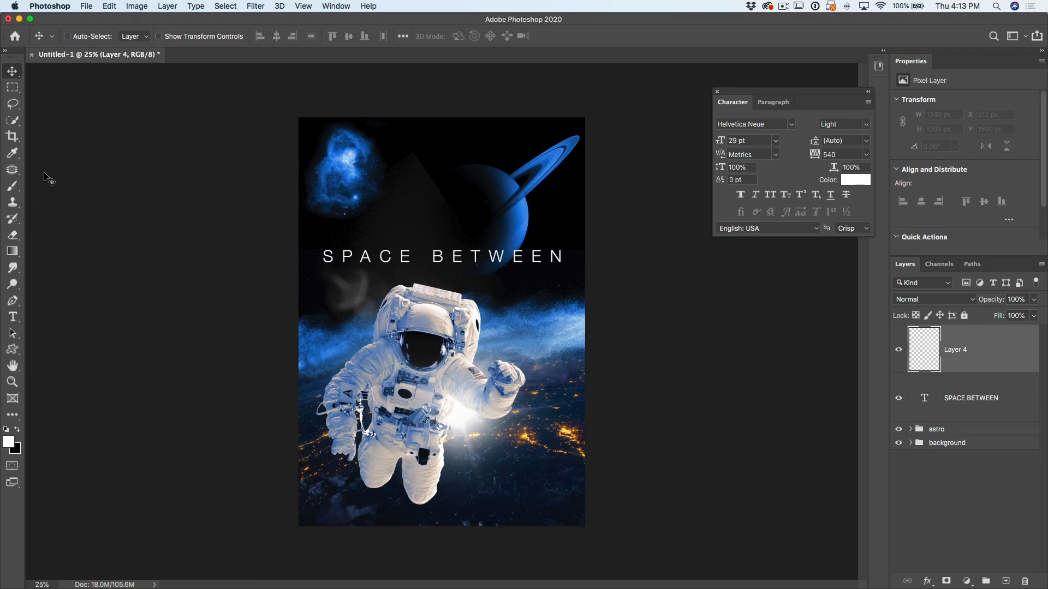
left_click(14, 188)
left_click(48, 185)
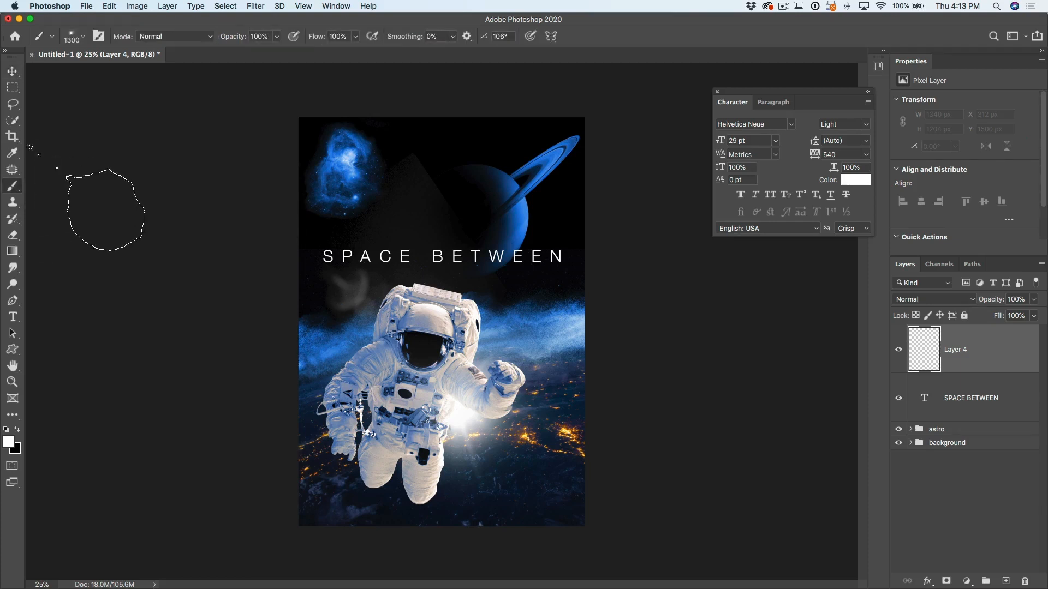
left_click(83, 40)
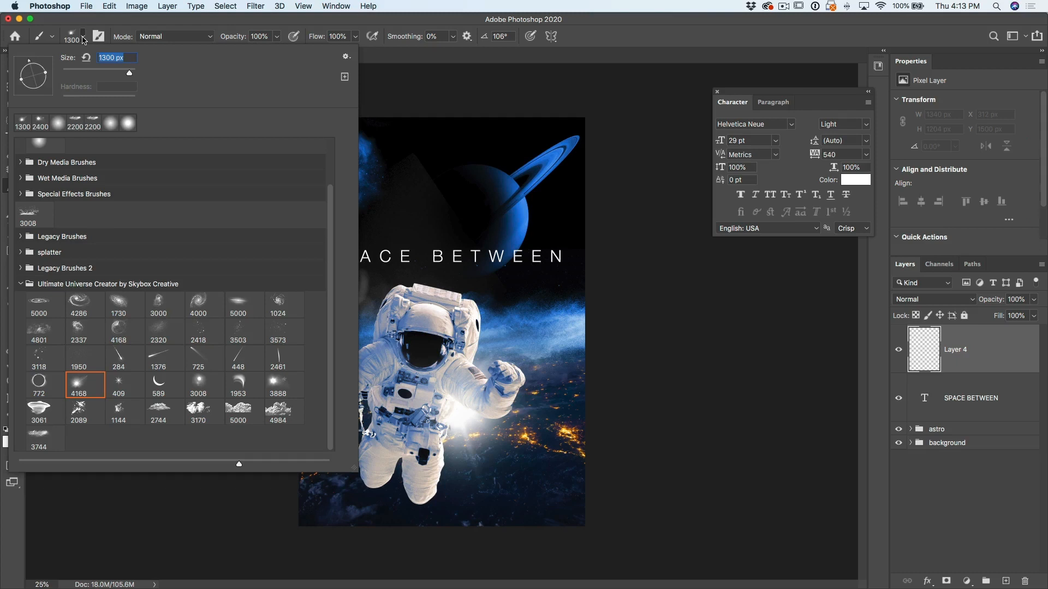
left_click(161, 353)
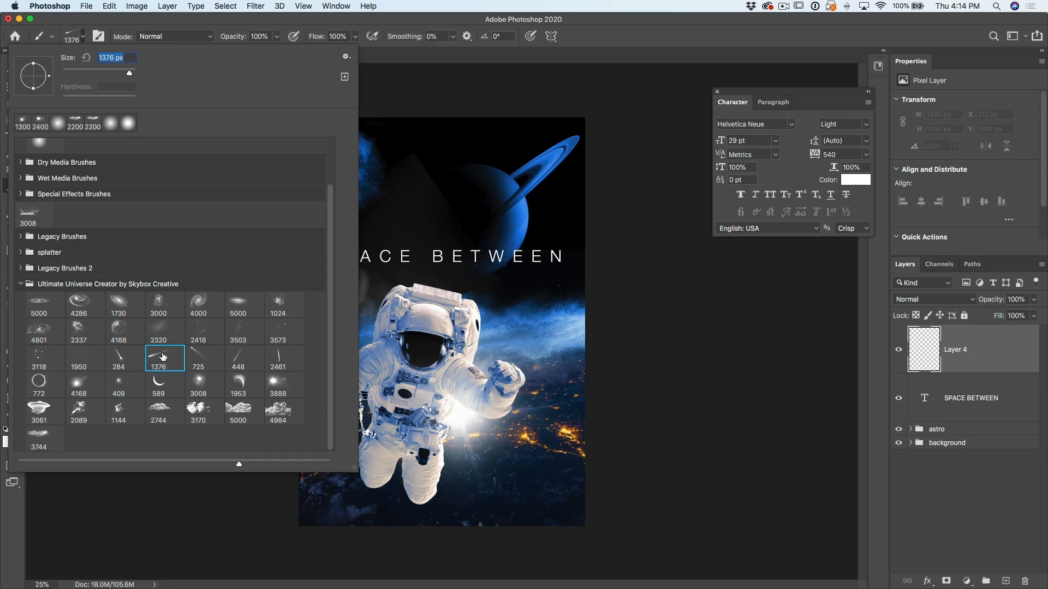
left_click(84, 38)
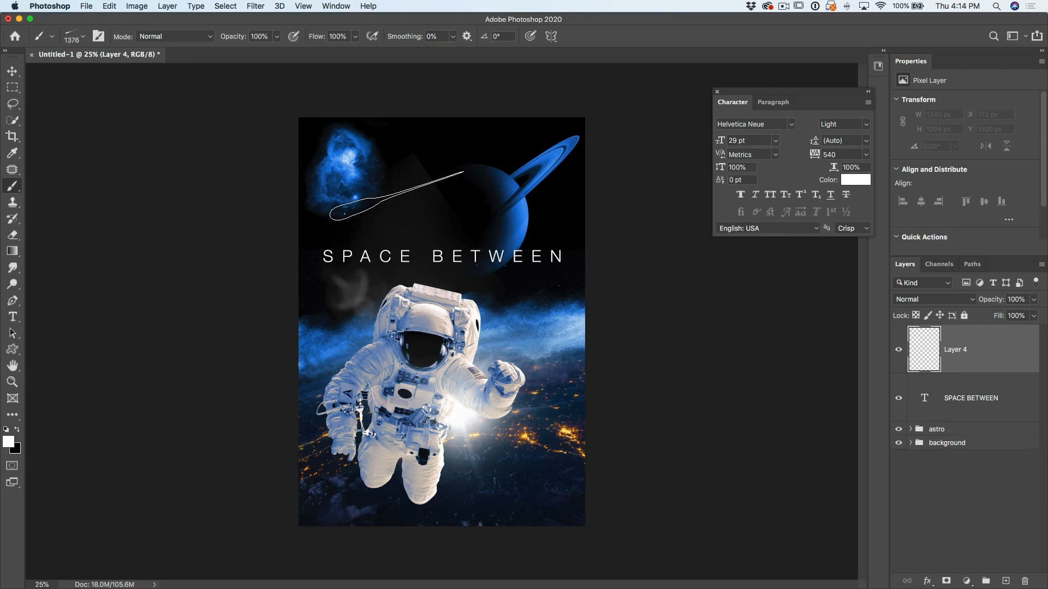
Step: Angle the comet brush to -1°, reduce it to 1200 px and stamp one white comet in front of the ringed planet
key("Right")
key("Left")
key("Left")
key("Left")
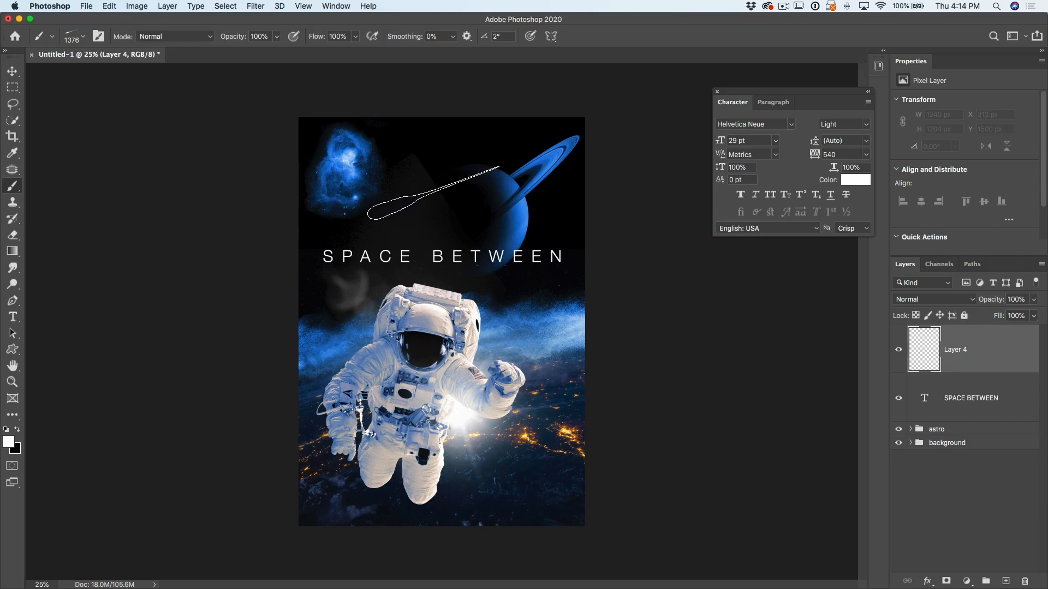
key("Right")
key("Right")
key("Right")
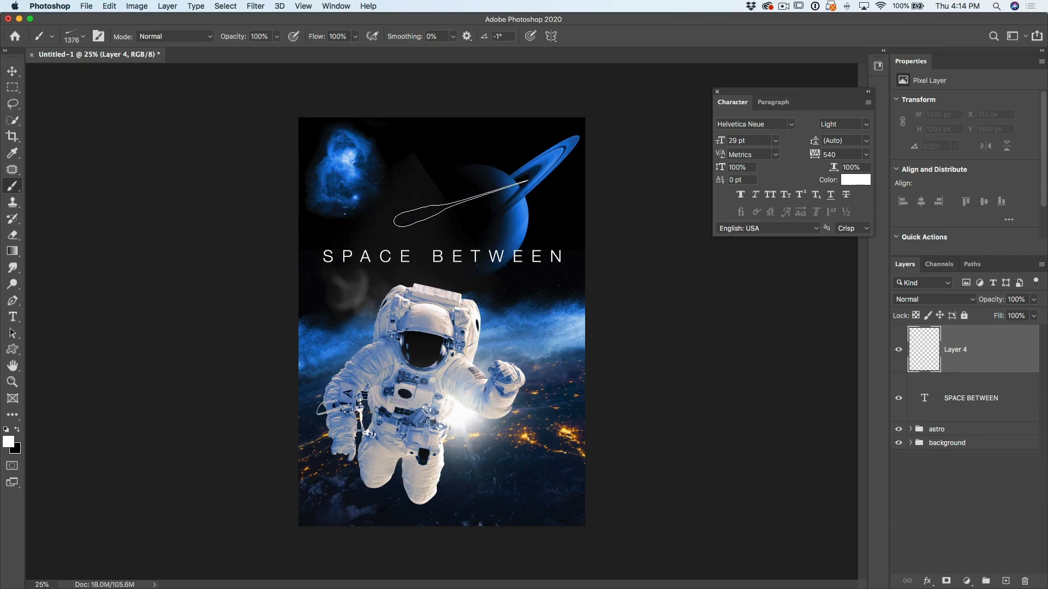
key("bracketleft")
left_click(446, 208)
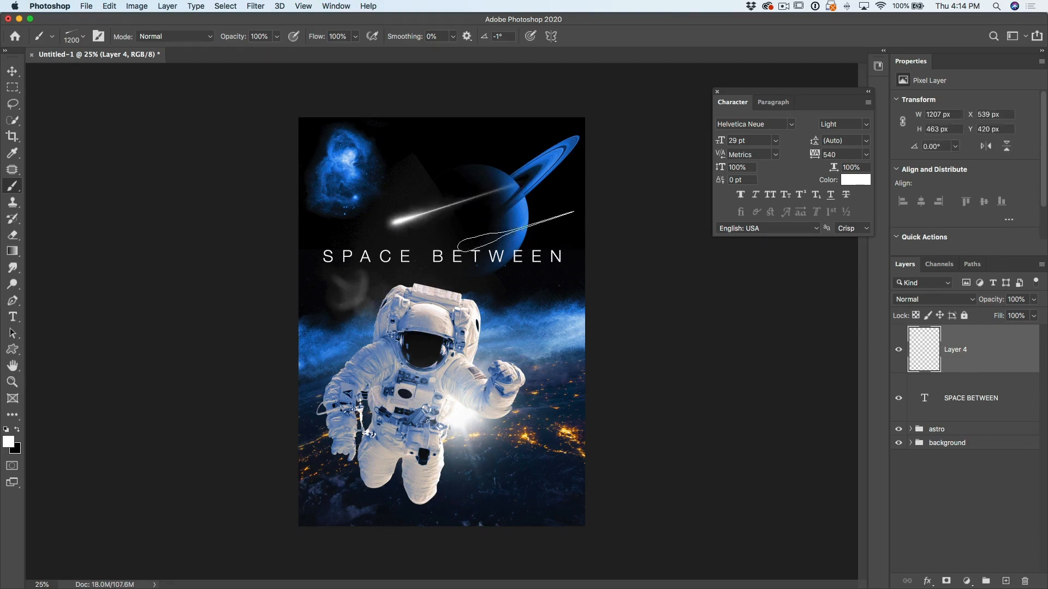
Step: Move the comet down so its head sits just above the gap in the SPACE BETWEEN title and its tail crosses the planet
left_click(12, 71)
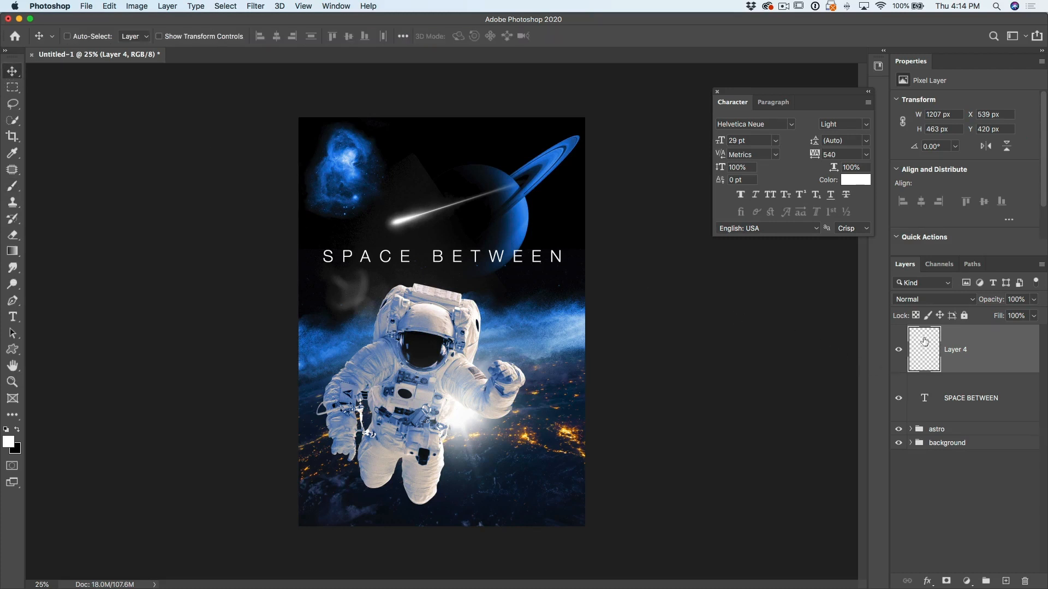
mouse_move(458, 214)
left_mouse_down()
mouse_move(434, 194)
mouse_move(460, 227)
mouse_move(551, 209)
mouse_move(552, 227)
mouse_move(505, 241)
mouse_move(546, 224)
mouse_move(532, 221)
left_mouse_up()
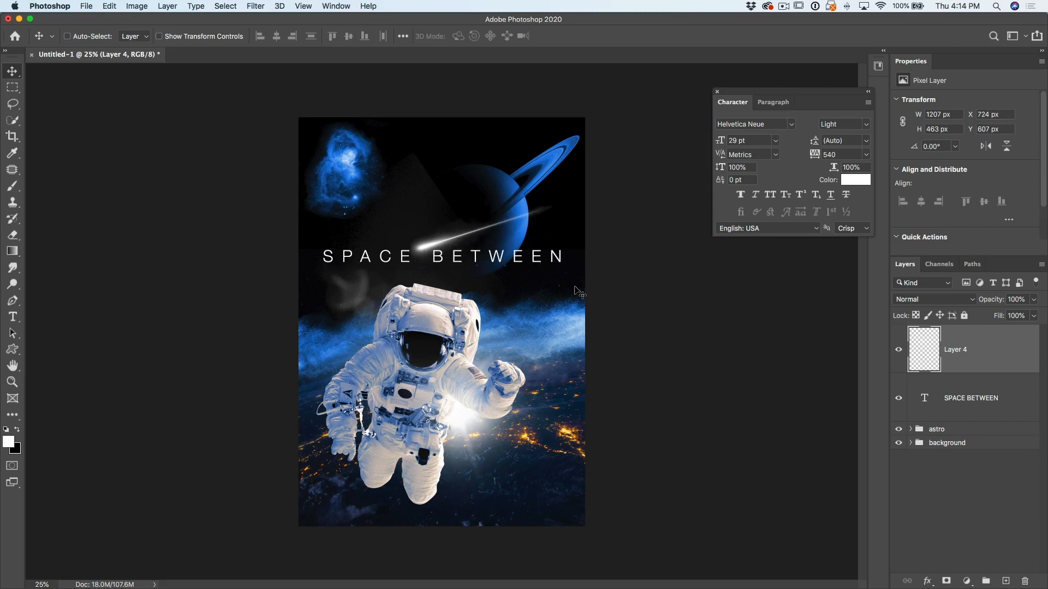
left_click_drag(504, 223, 506, 219)
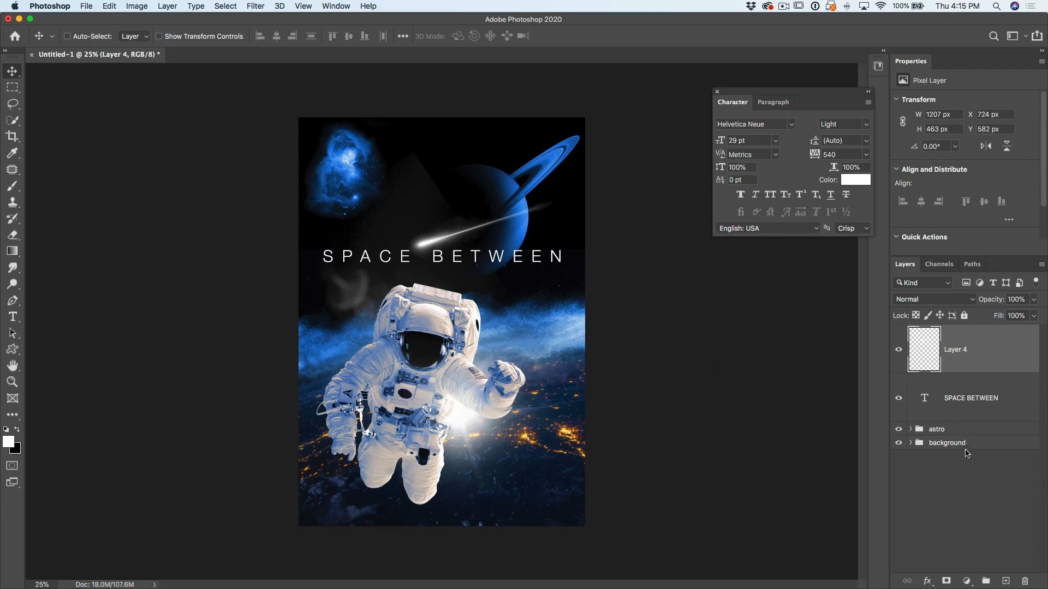
Step: Stamp everything except the SPACE BETWEEN title into a merged layer on top, and place the visible title above it
left_click(898, 398)
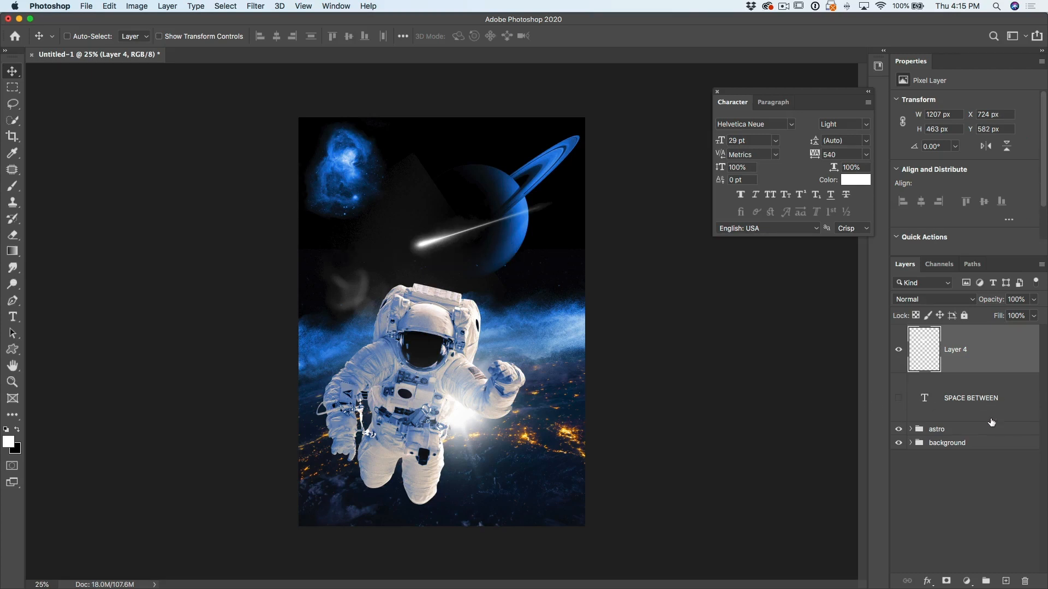
left_click(988, 443)
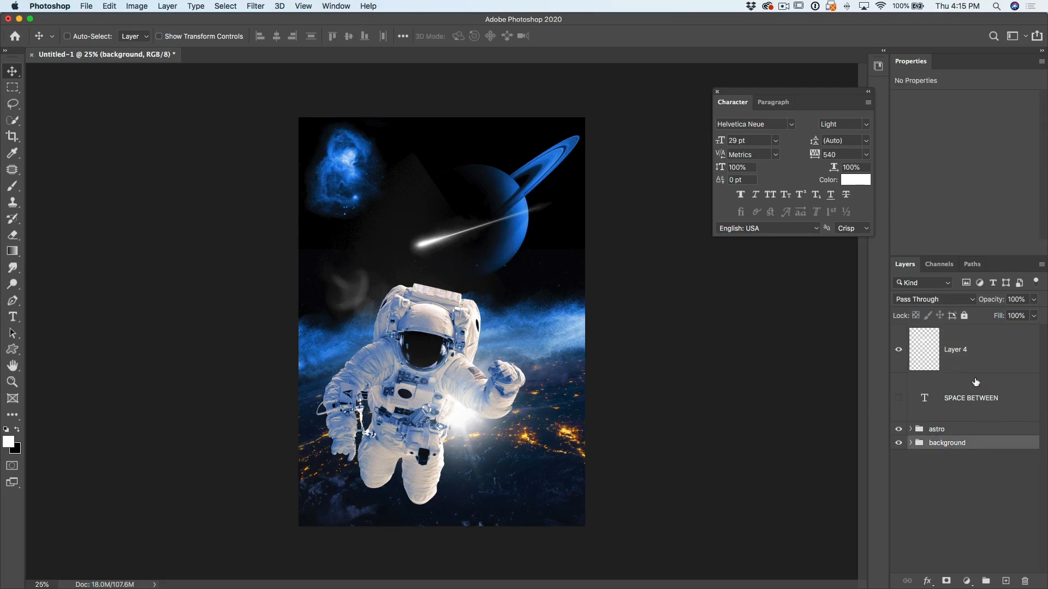
left_click(980, 348, "shift")
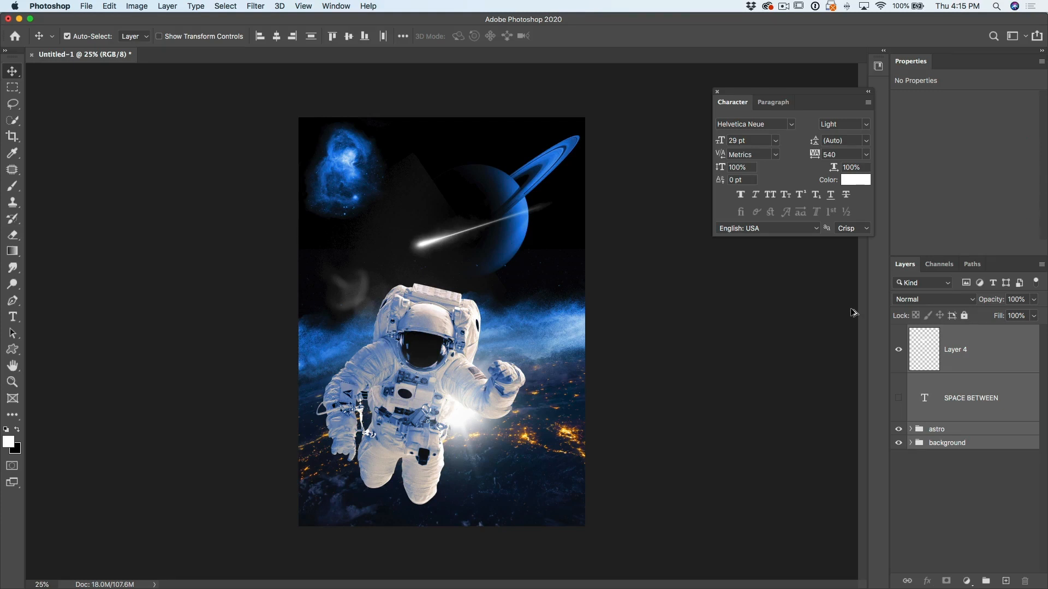
key("super+alt+shift+e")
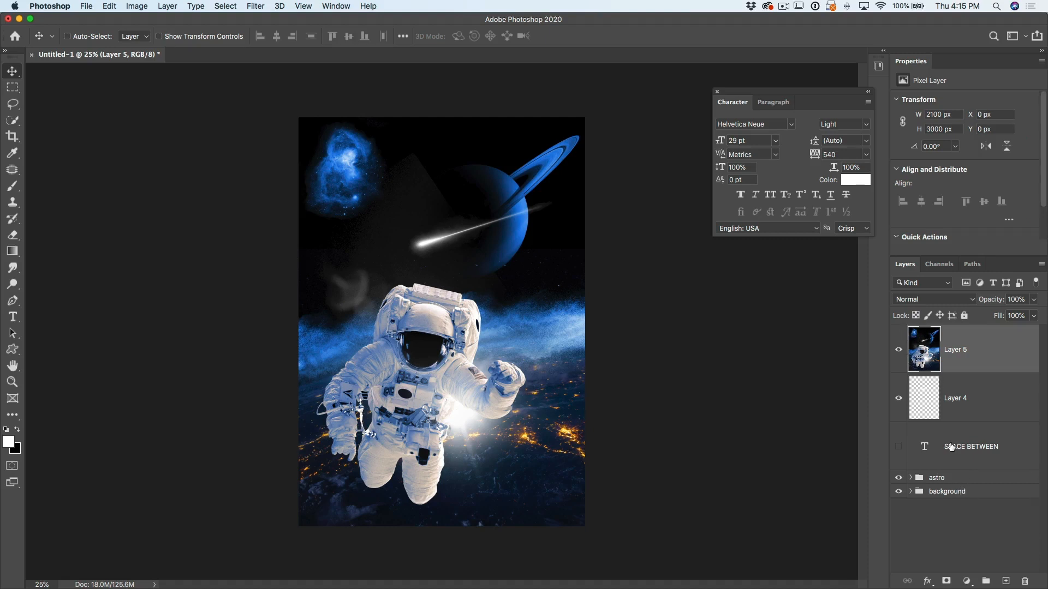
left_click_drag(953, 445, 935, 341)
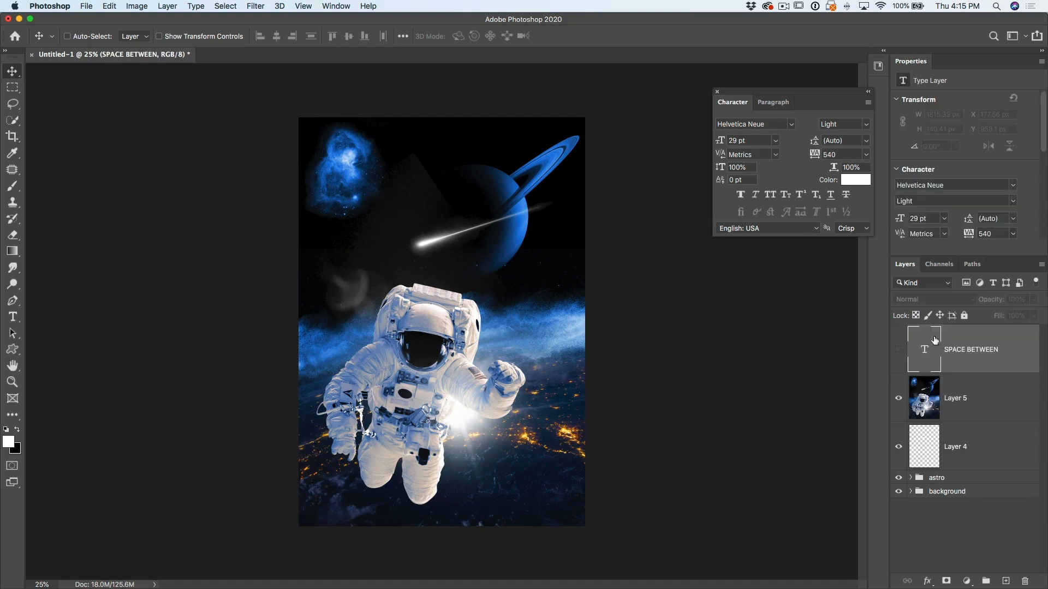
left_click(898, 349)
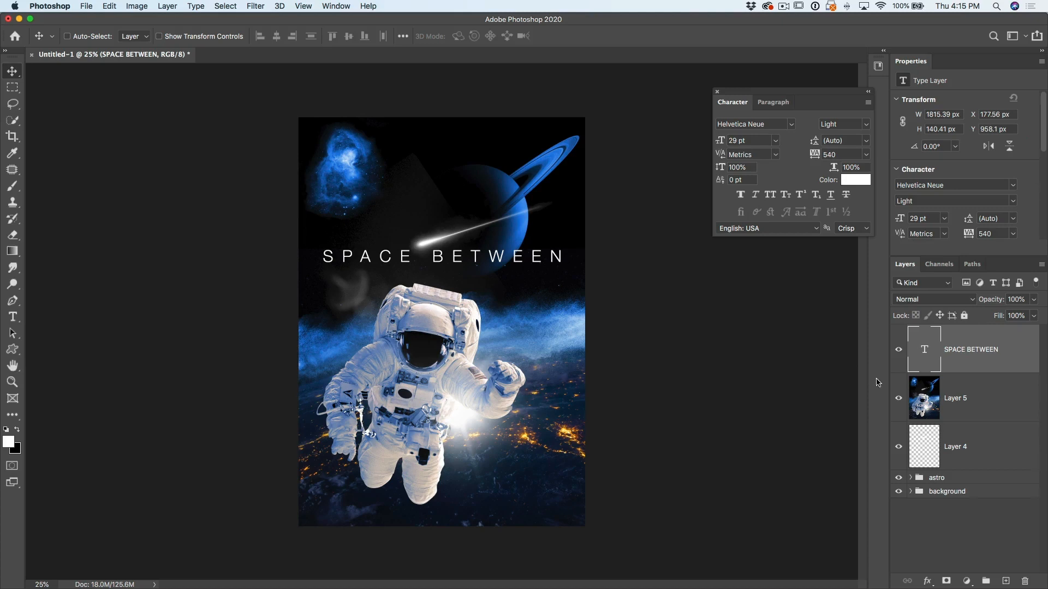
Step: Open the Camera Raw Filter on the merged layer and set highlights to -25, shadows to +32 and exposure to +0.15
left_click(931, 393)
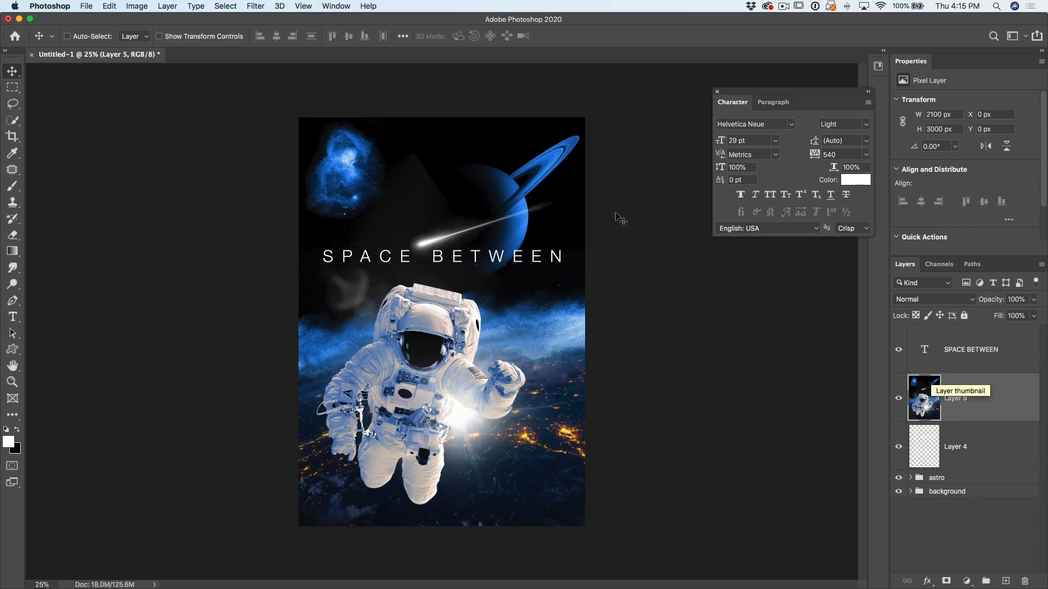
left_click(251, 5)
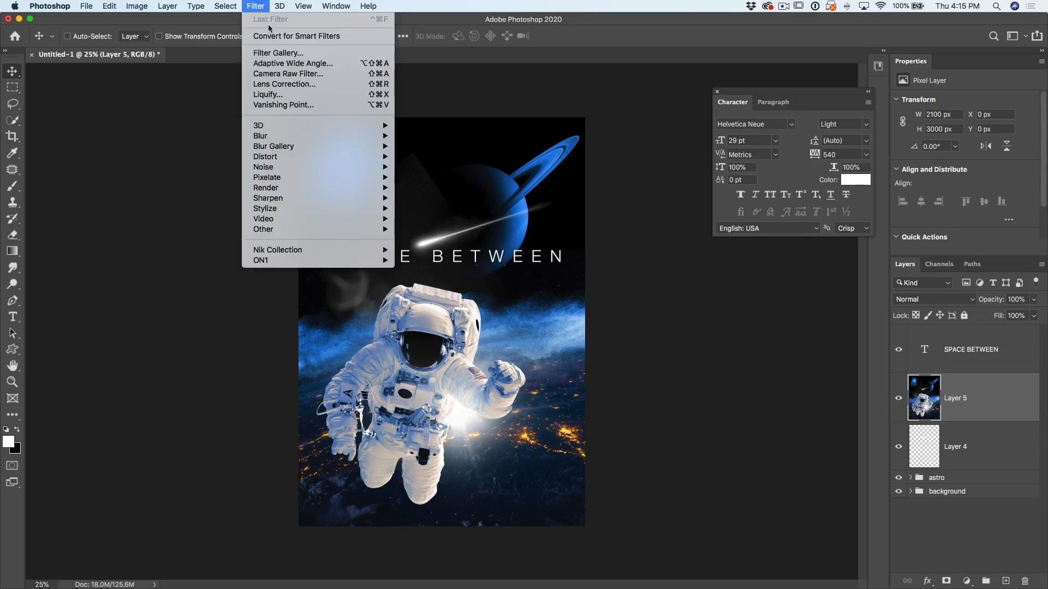
left_click(265, 74)
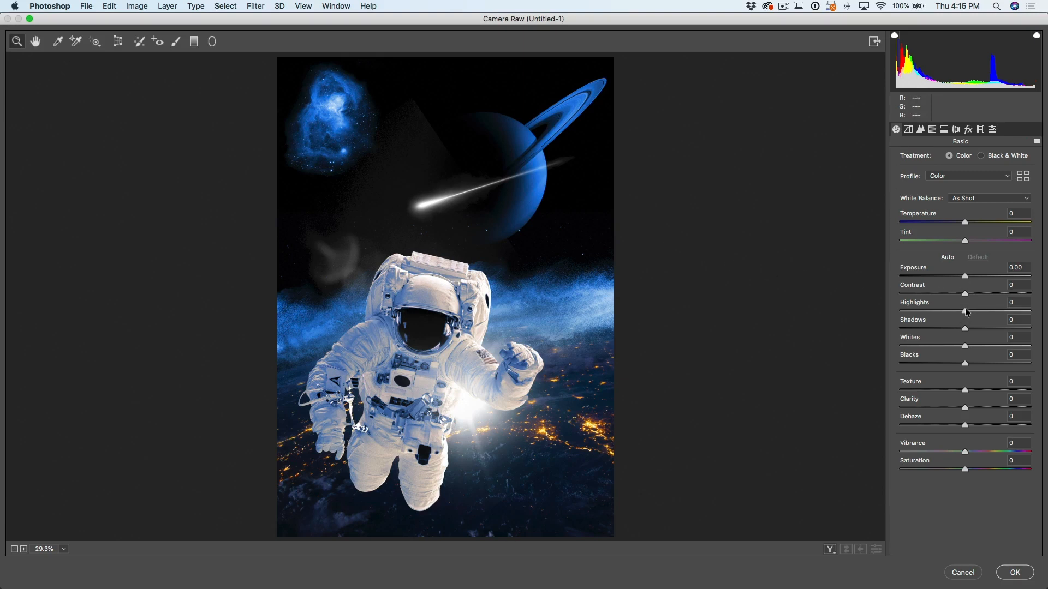
left_click_drag(965, 312, 983, 325)
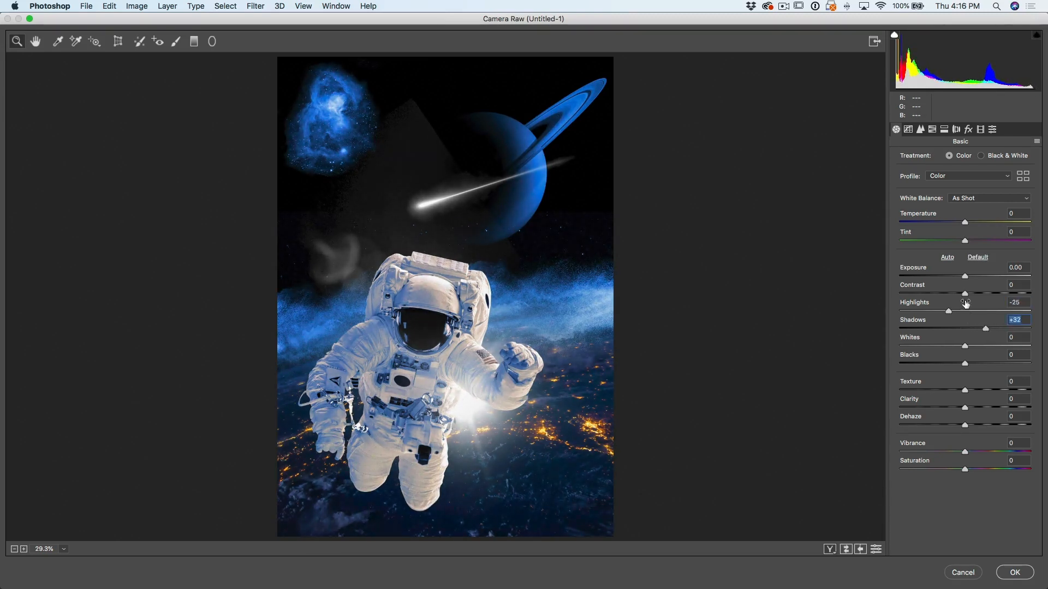
left_click_drag(965, 276, 967, 279)
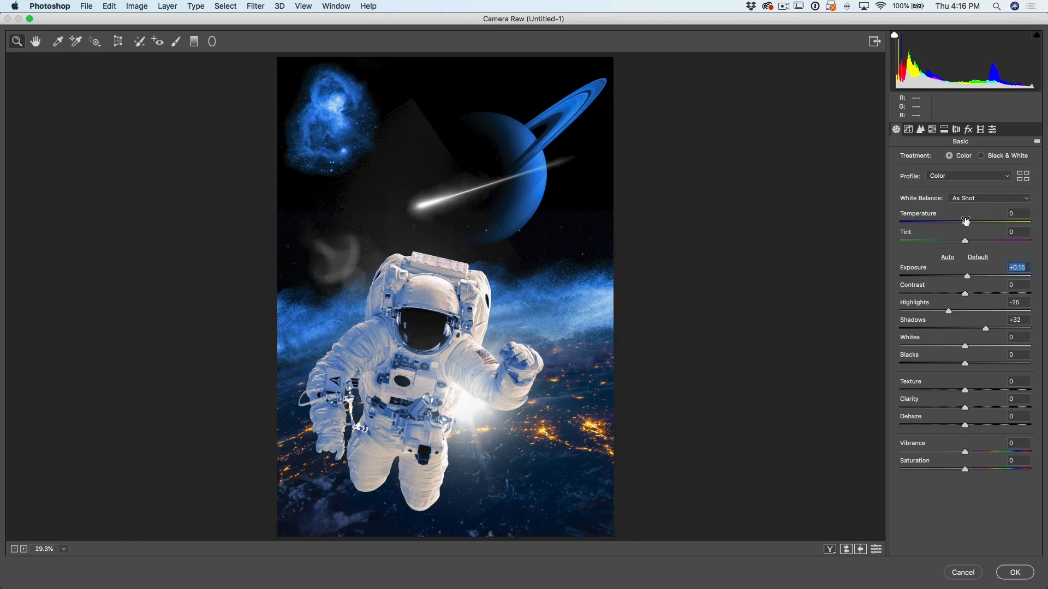
Step: Cool the Camera Raw temperature to -3, and set vibrance to +23 and texture to +18
mouse_move(964, 223)
left_mouse_down()
mouse_move(980, 221)
mouse_move(915, 223)
mouse_move(971, 222)
mouse_move(962, 218)
left_mouse_up()
left_click_drag(968, 454, 979, 452)
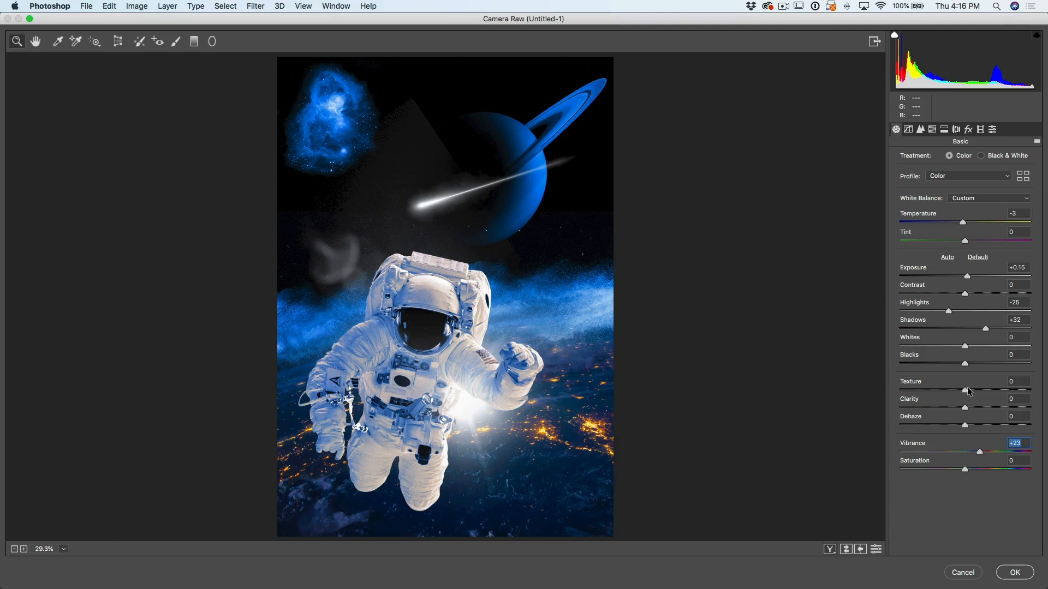
left_click_drag(965, 390, 974, 387)
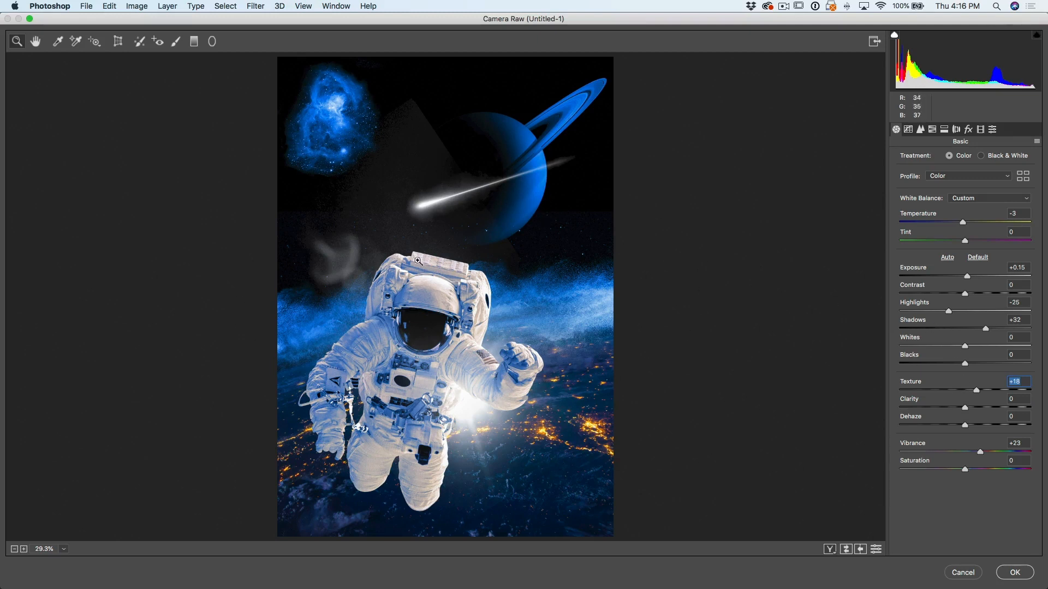
Step: Reduce the Camera Raw texture to +5, highlights to -27 and shadows to +16
left_click_drag(971, 390, 968, 390)
left_click_drag(949, 313, 949, 309)
mouse_move(985, 330)
left_mouse_down()
mouse_move(948, 329)
mouse_move(974, 330)
left_mouse_up()
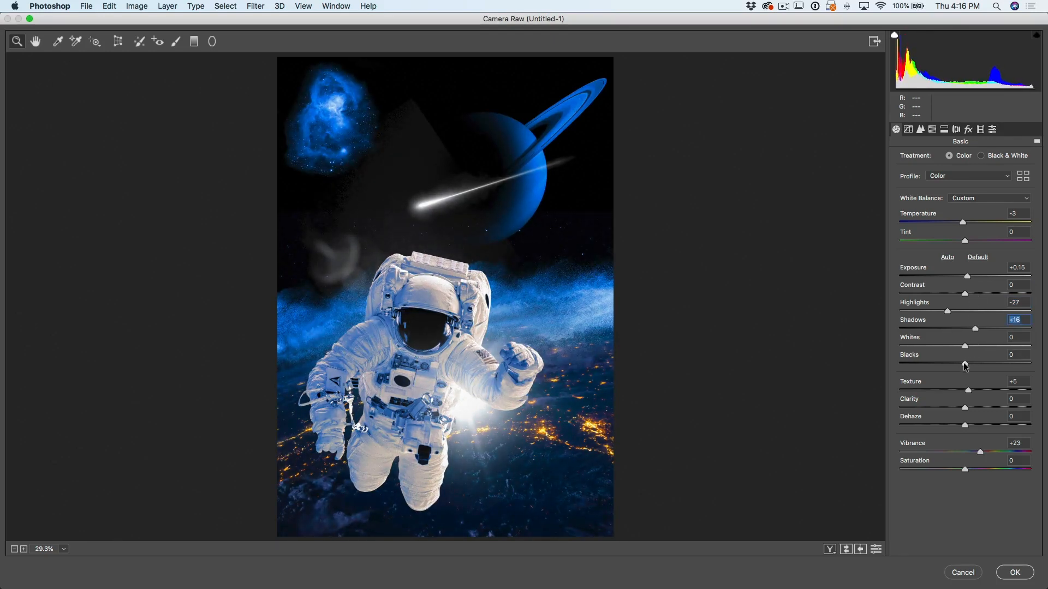
Step: Set the Camera Raw blacks to -38, raise the whites slightly and apply the filter to the merged layer
left_click_drag(966, 365, 940, 367)
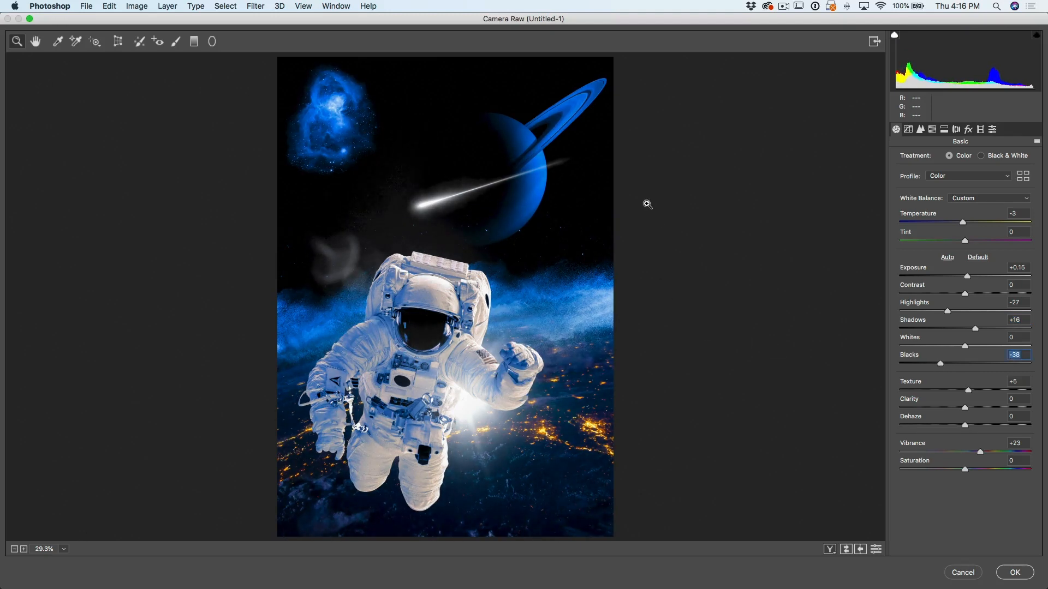
left_click_drag(968, 347, 980, 348)
left_click(973, 345)
left_click(1014, 572)
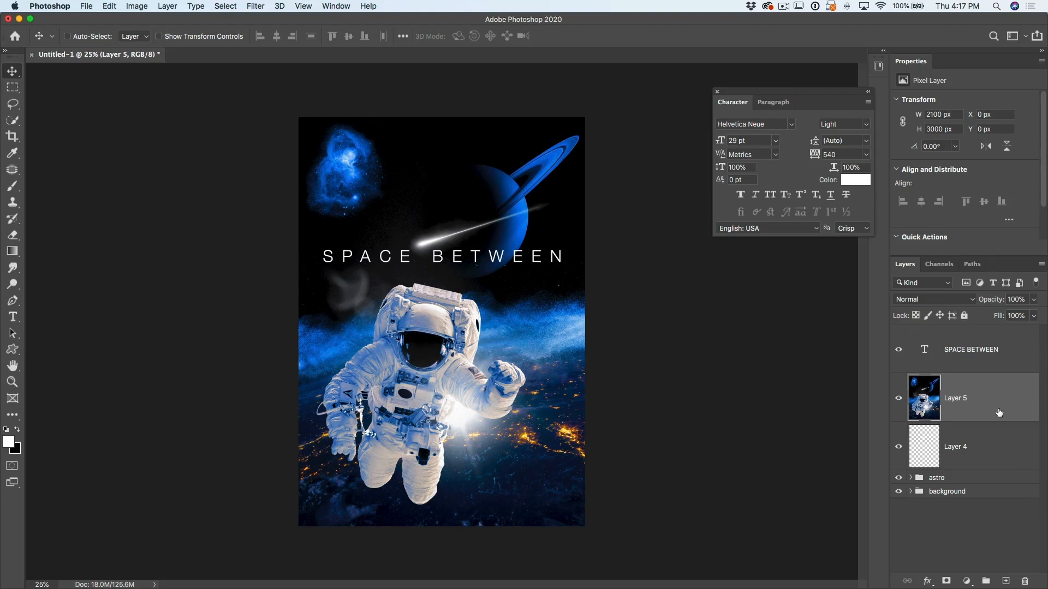
Step: Compare the poster with and without the Camera Raw grading by toggling the merged layer's visibility, and inspect the whole composition
left_click(898, 398)
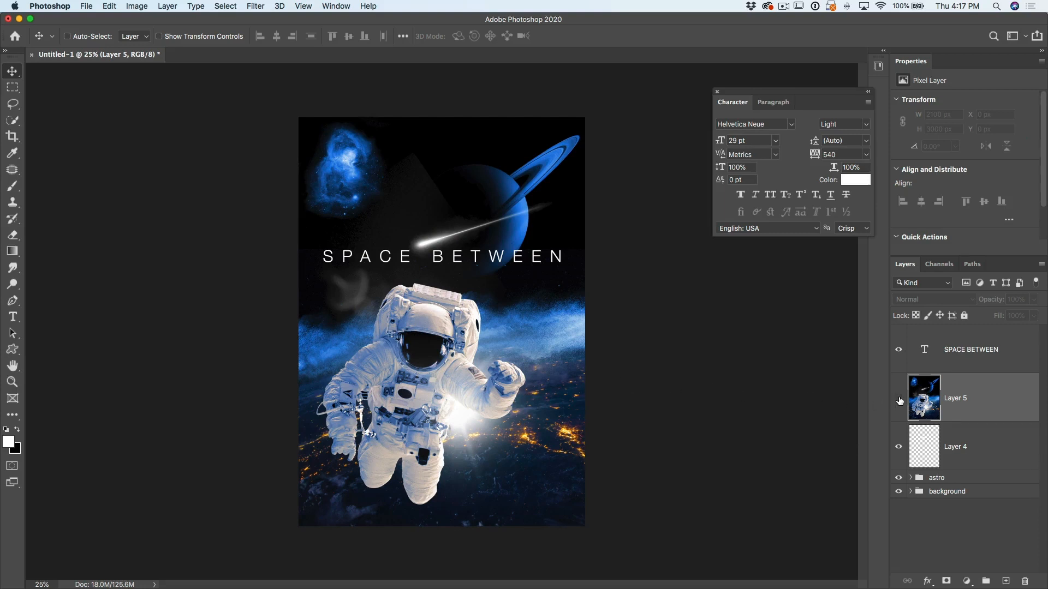
left_click(898, 400)
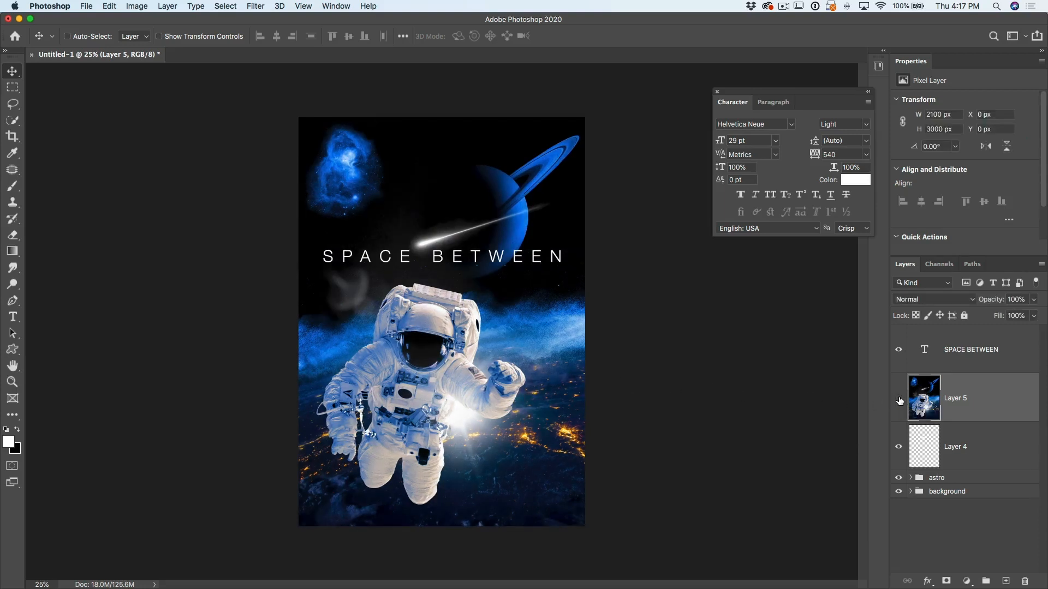
left_click(899, 400)
left_click(899, 400)
scroll(669, 405, "up", 5)
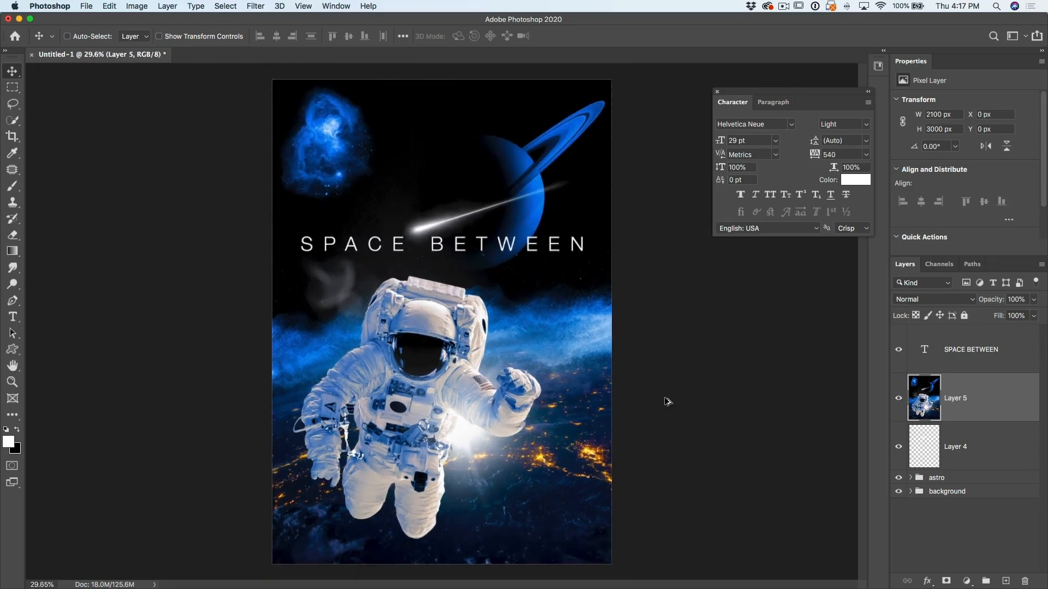
scroll(668, 404, "down", 1)
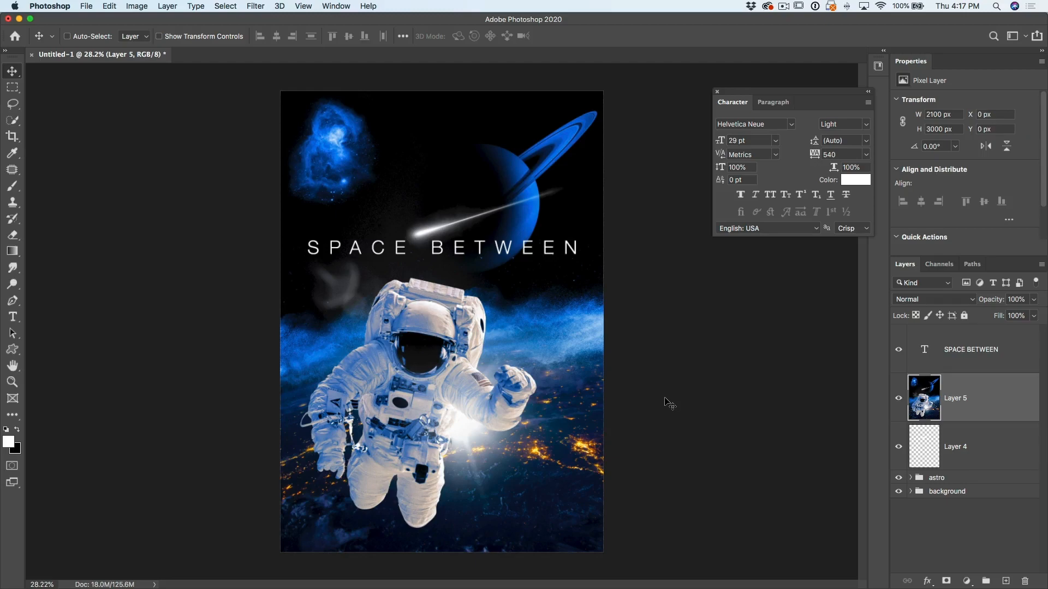